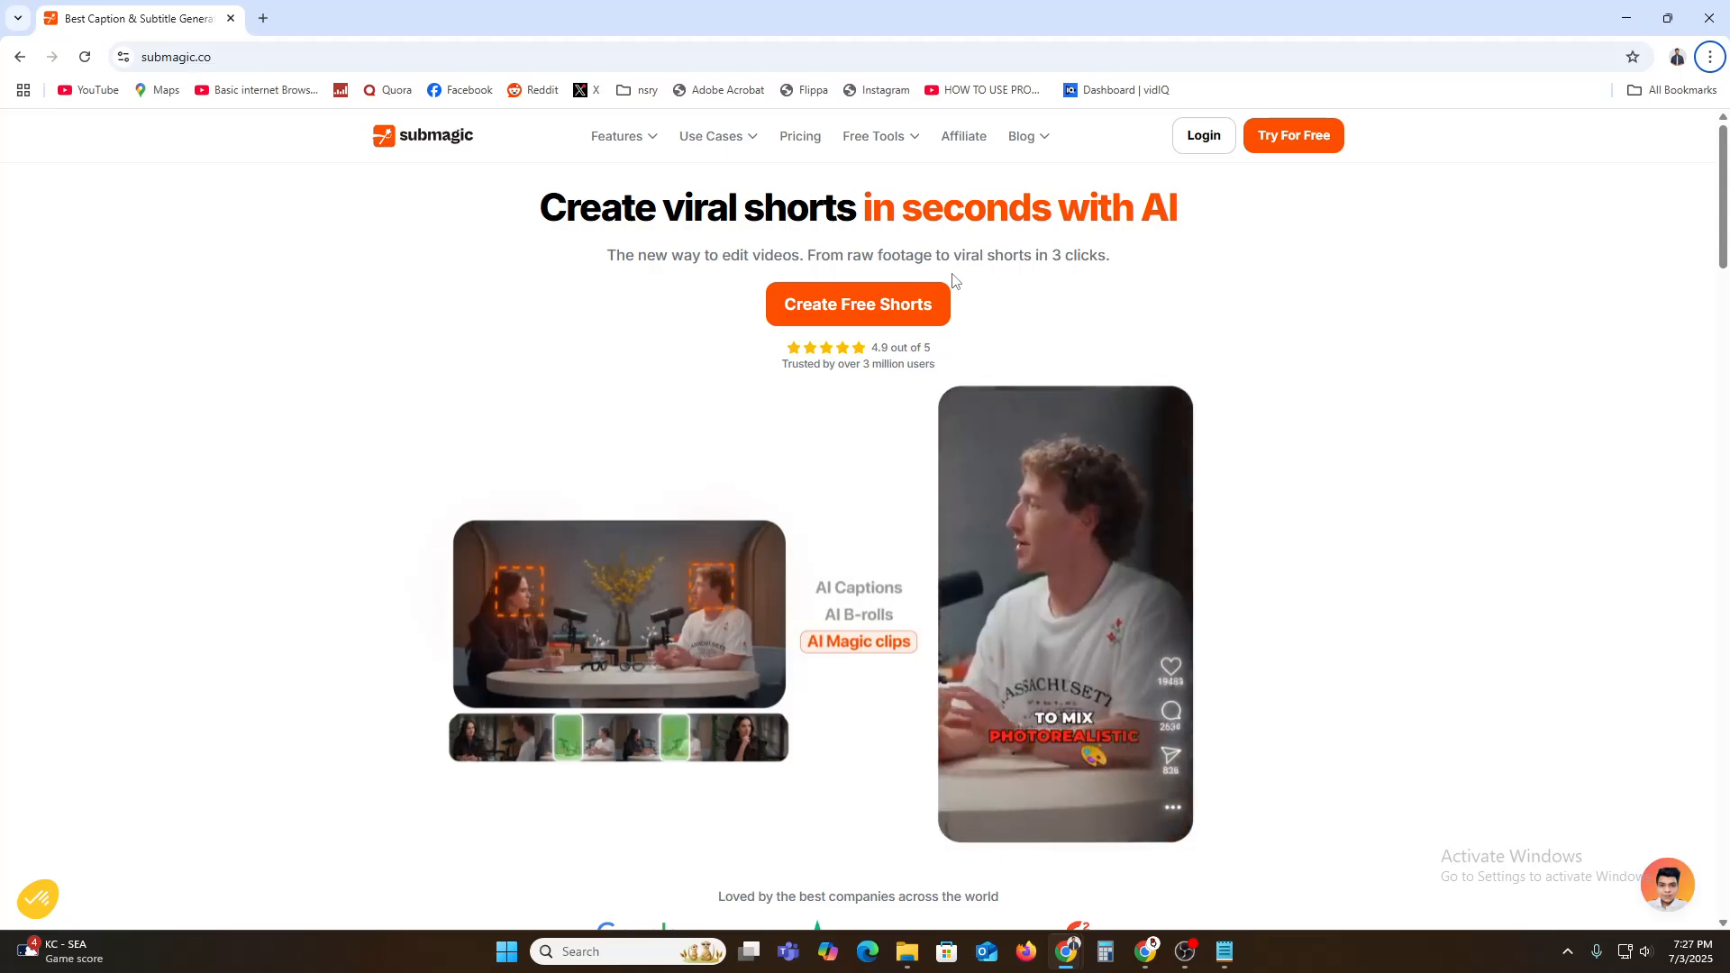
Look over the Submagic homepage and log in to the project dashboard
{"action": "scroll", "coordinate": [1019, 461], "scroll_direction": "down", "scroll_amount": 10}
{"action": "scroll", "coordinate": [857, 607], "scroll_direction": "up", "scroll_amount": 10}
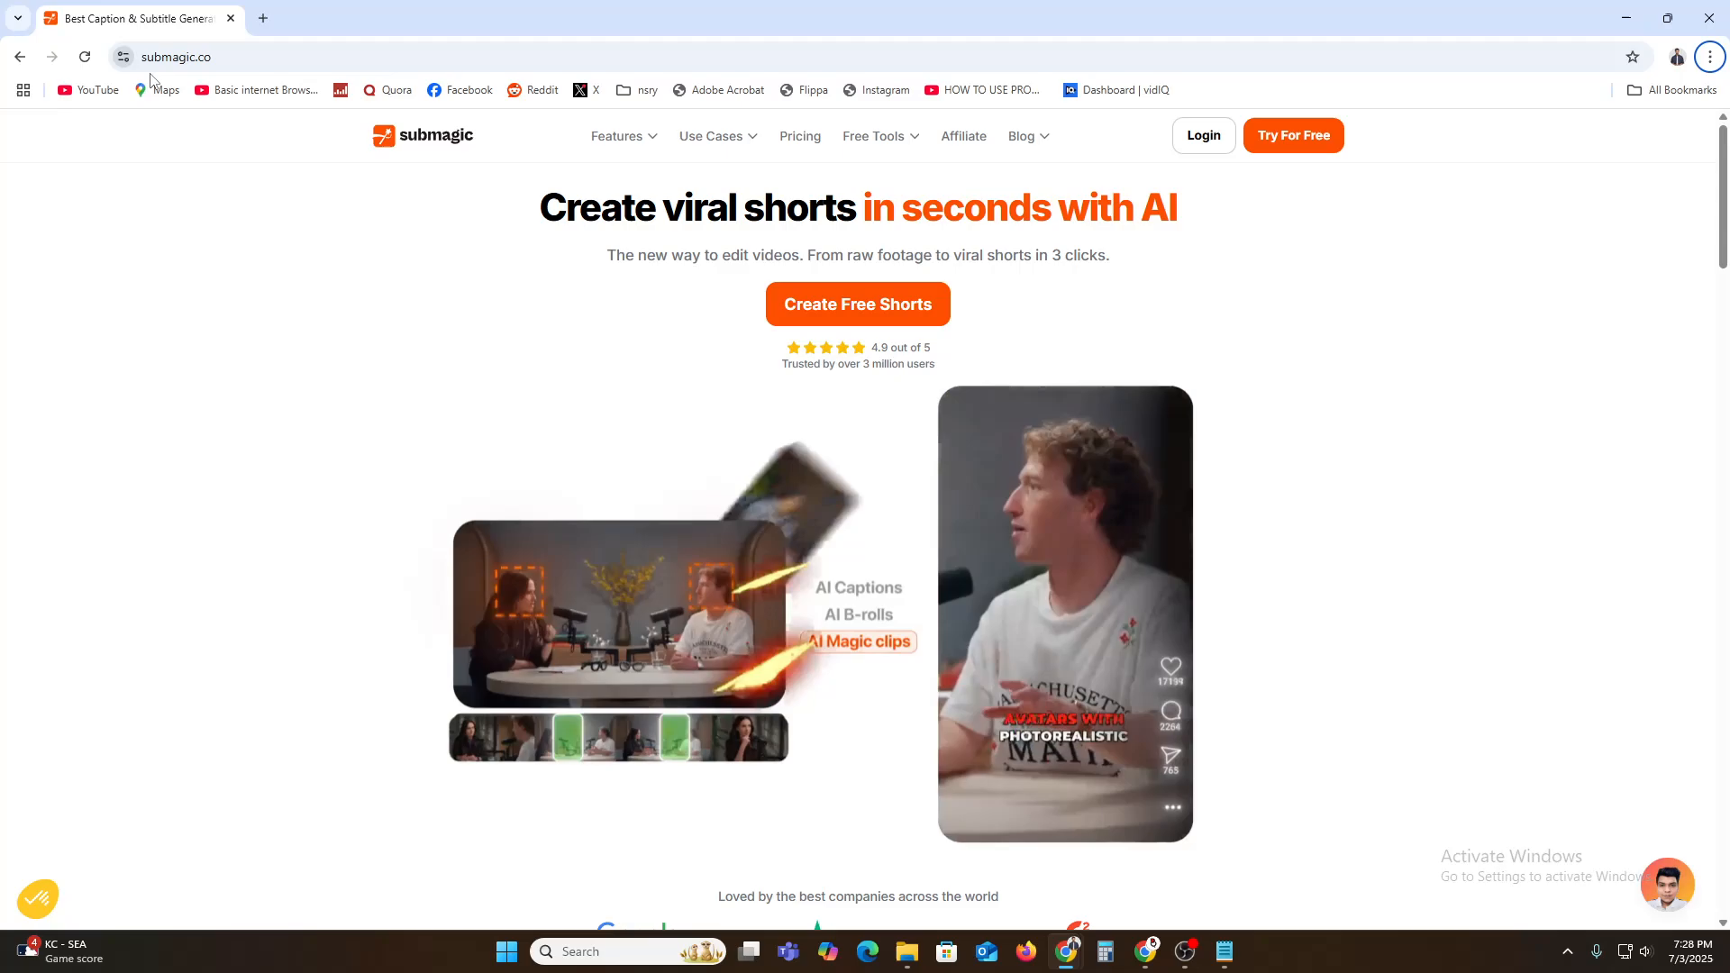
{"action": "left_click", "coordinate": [185, 57]}
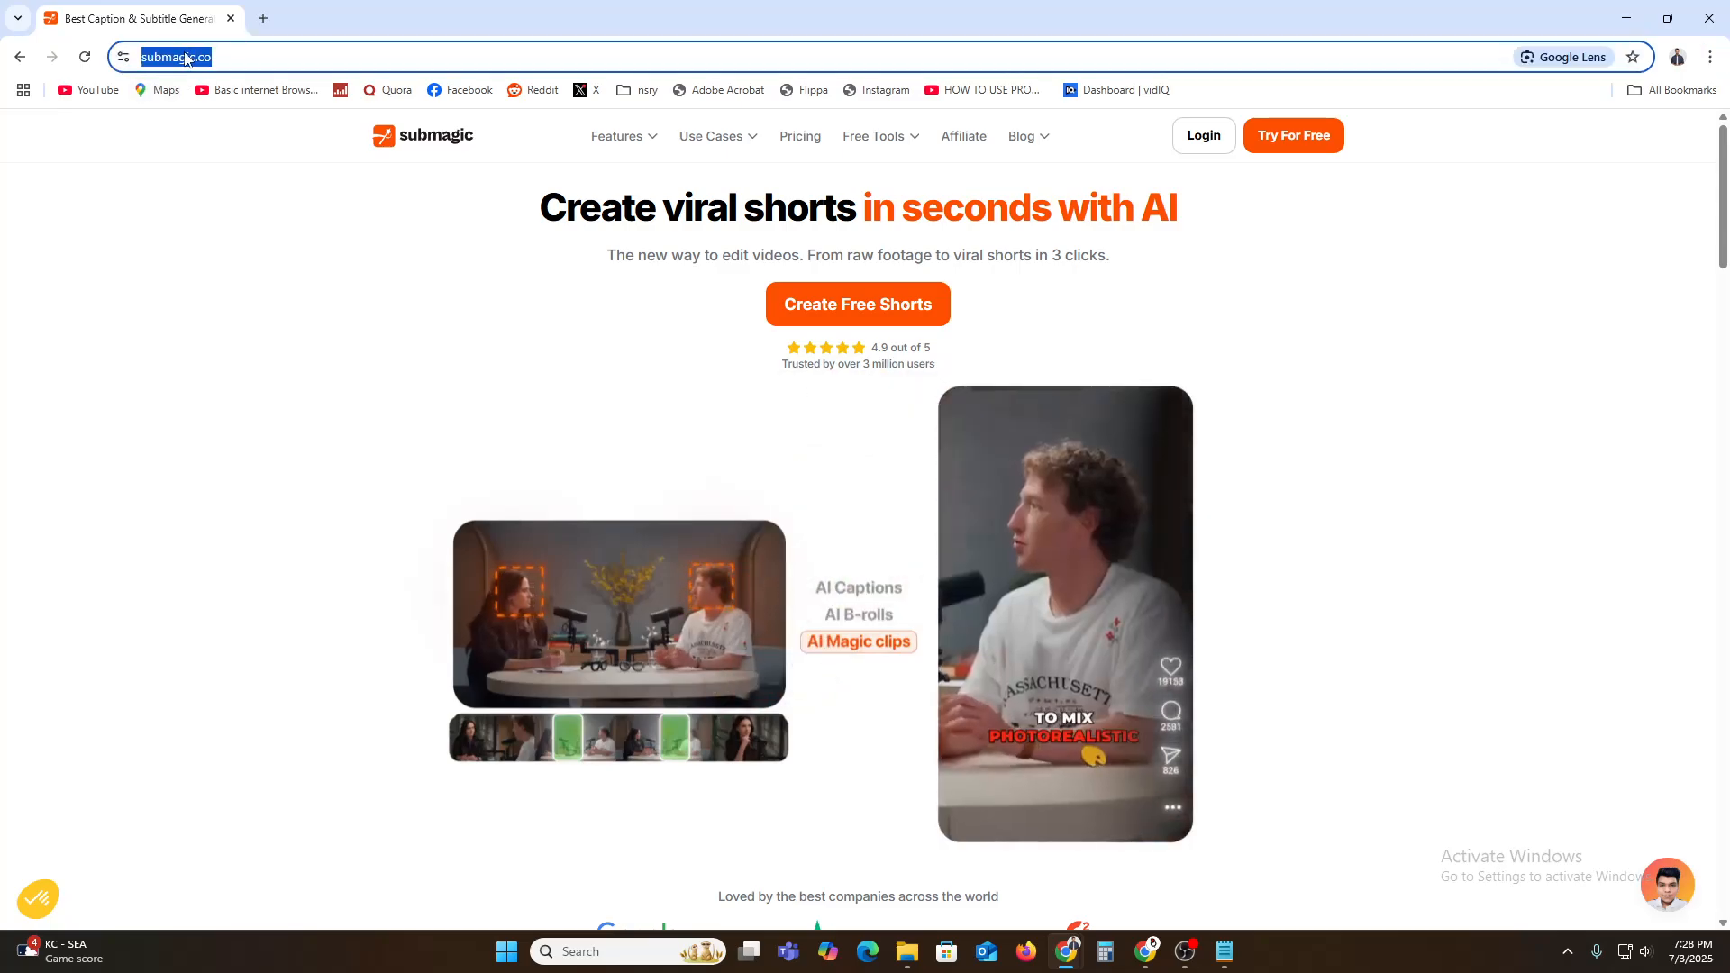
{"action": "left_click", "coordinate": [1212, 142]}
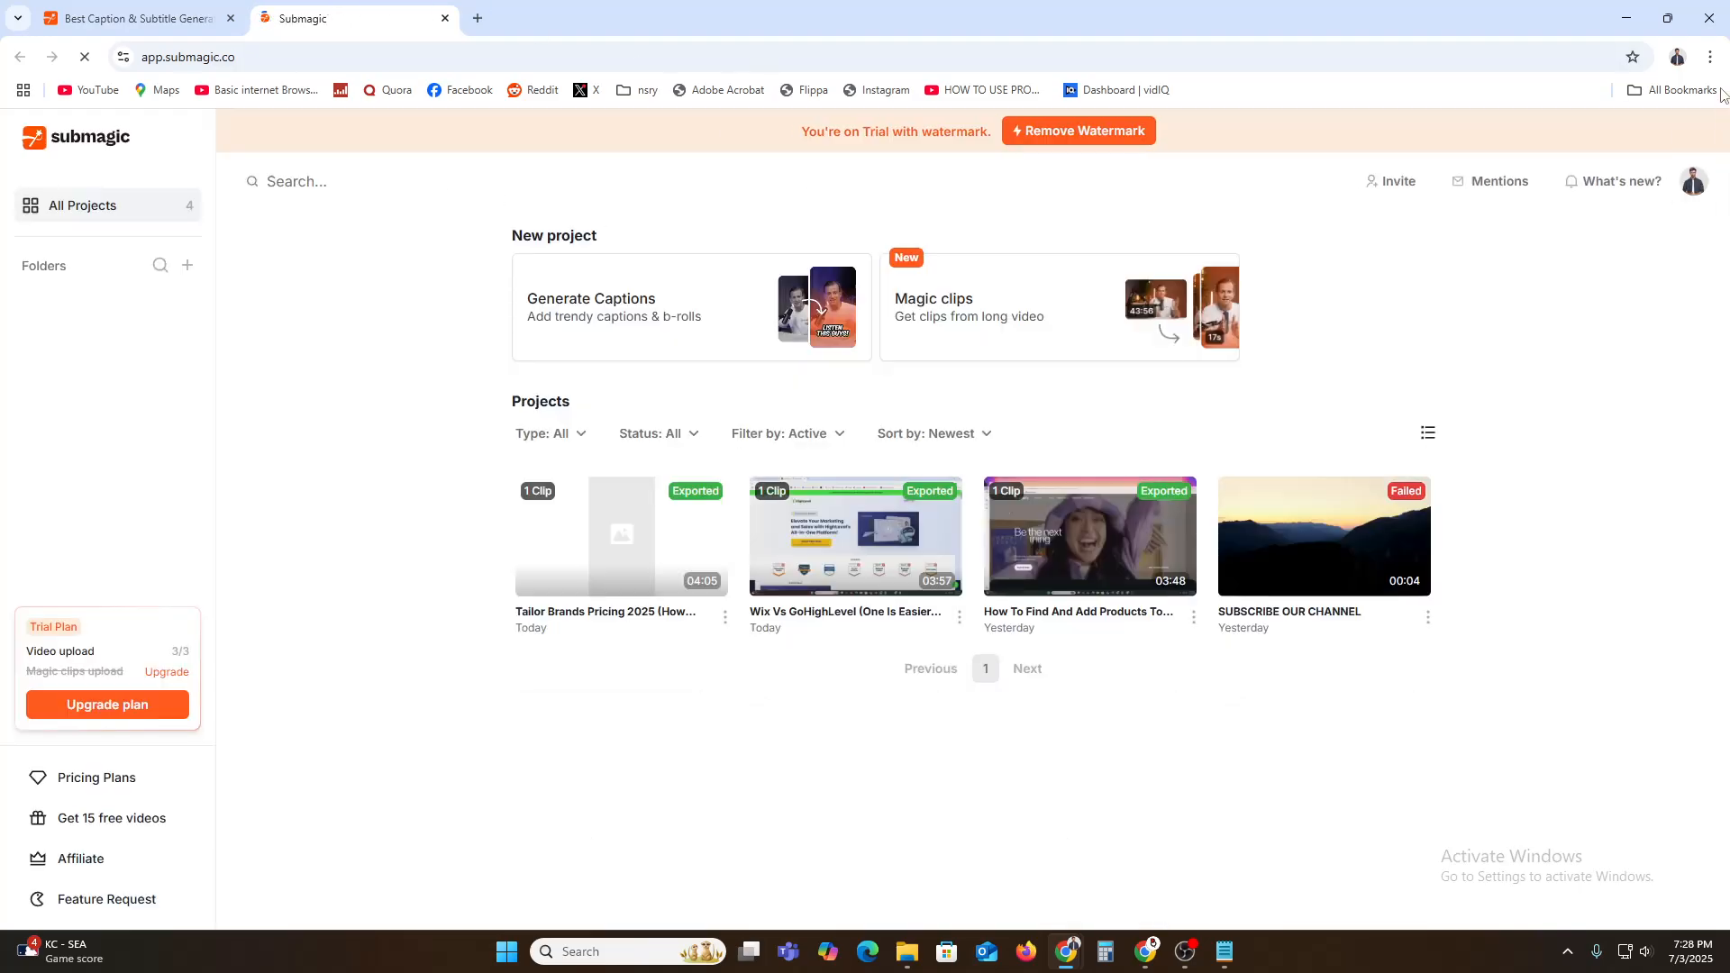
{"action": "left_click", "coordinate": [1717, 59]}
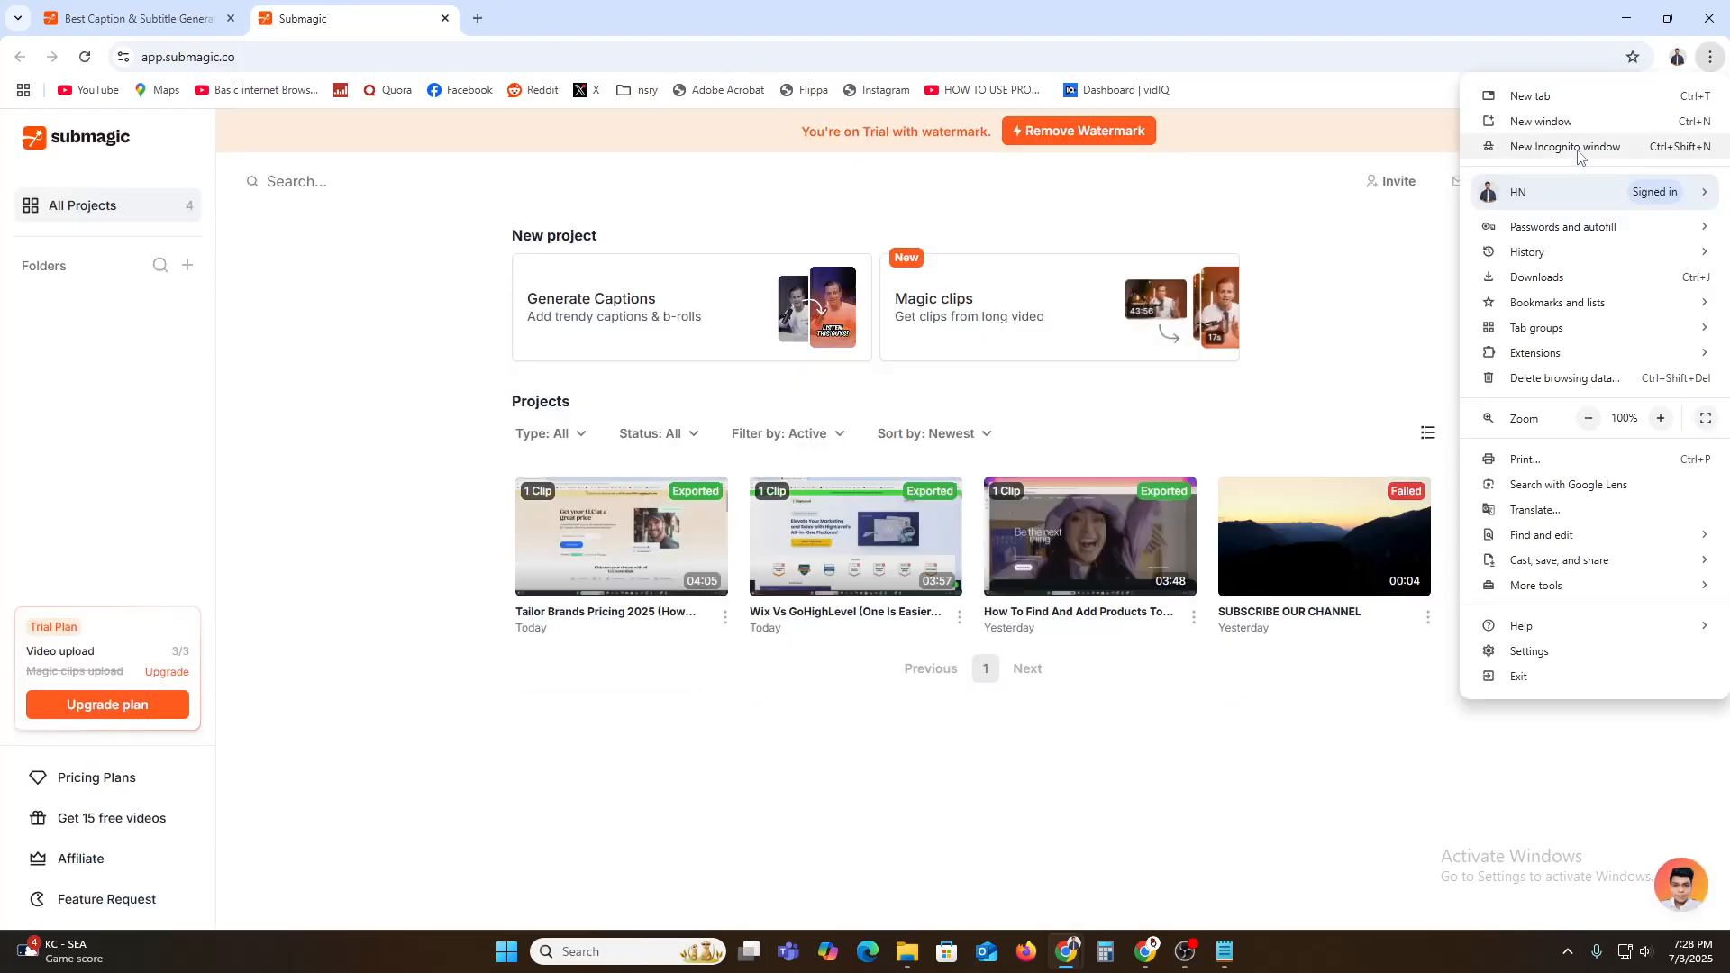
{"action": "left_click", "coordinate": [1576, 148]}
{"action": "type", "text": "submagic.co/"}
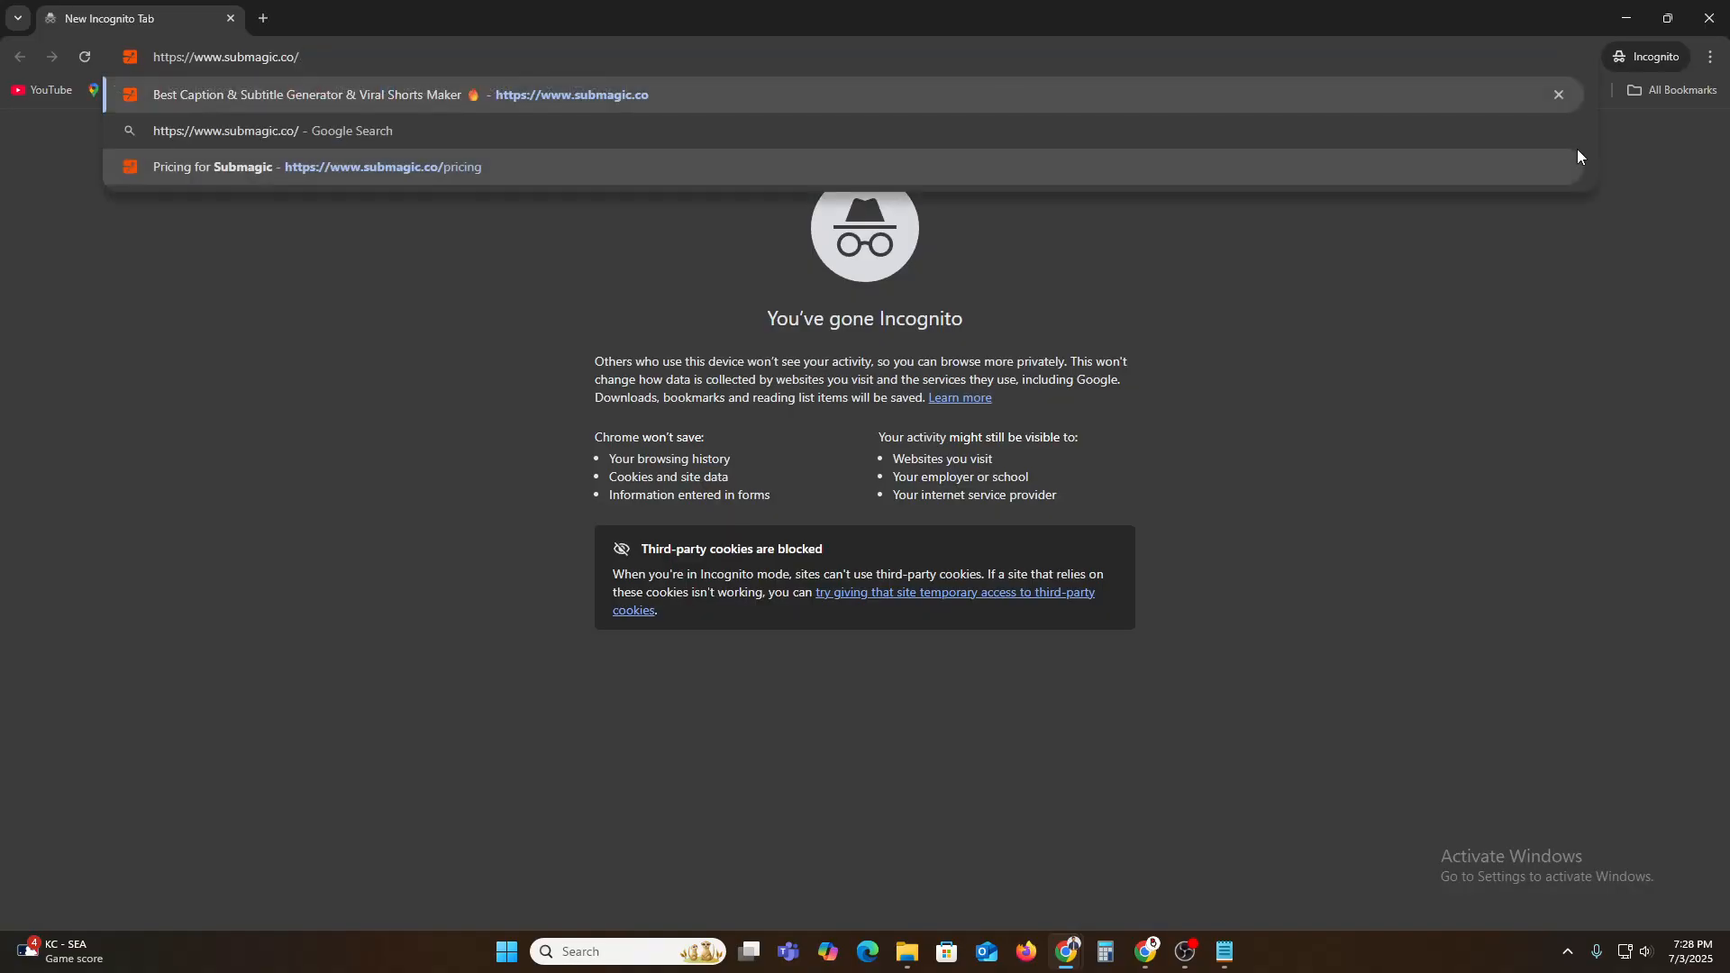
{"action": "key", "text": "Return"}
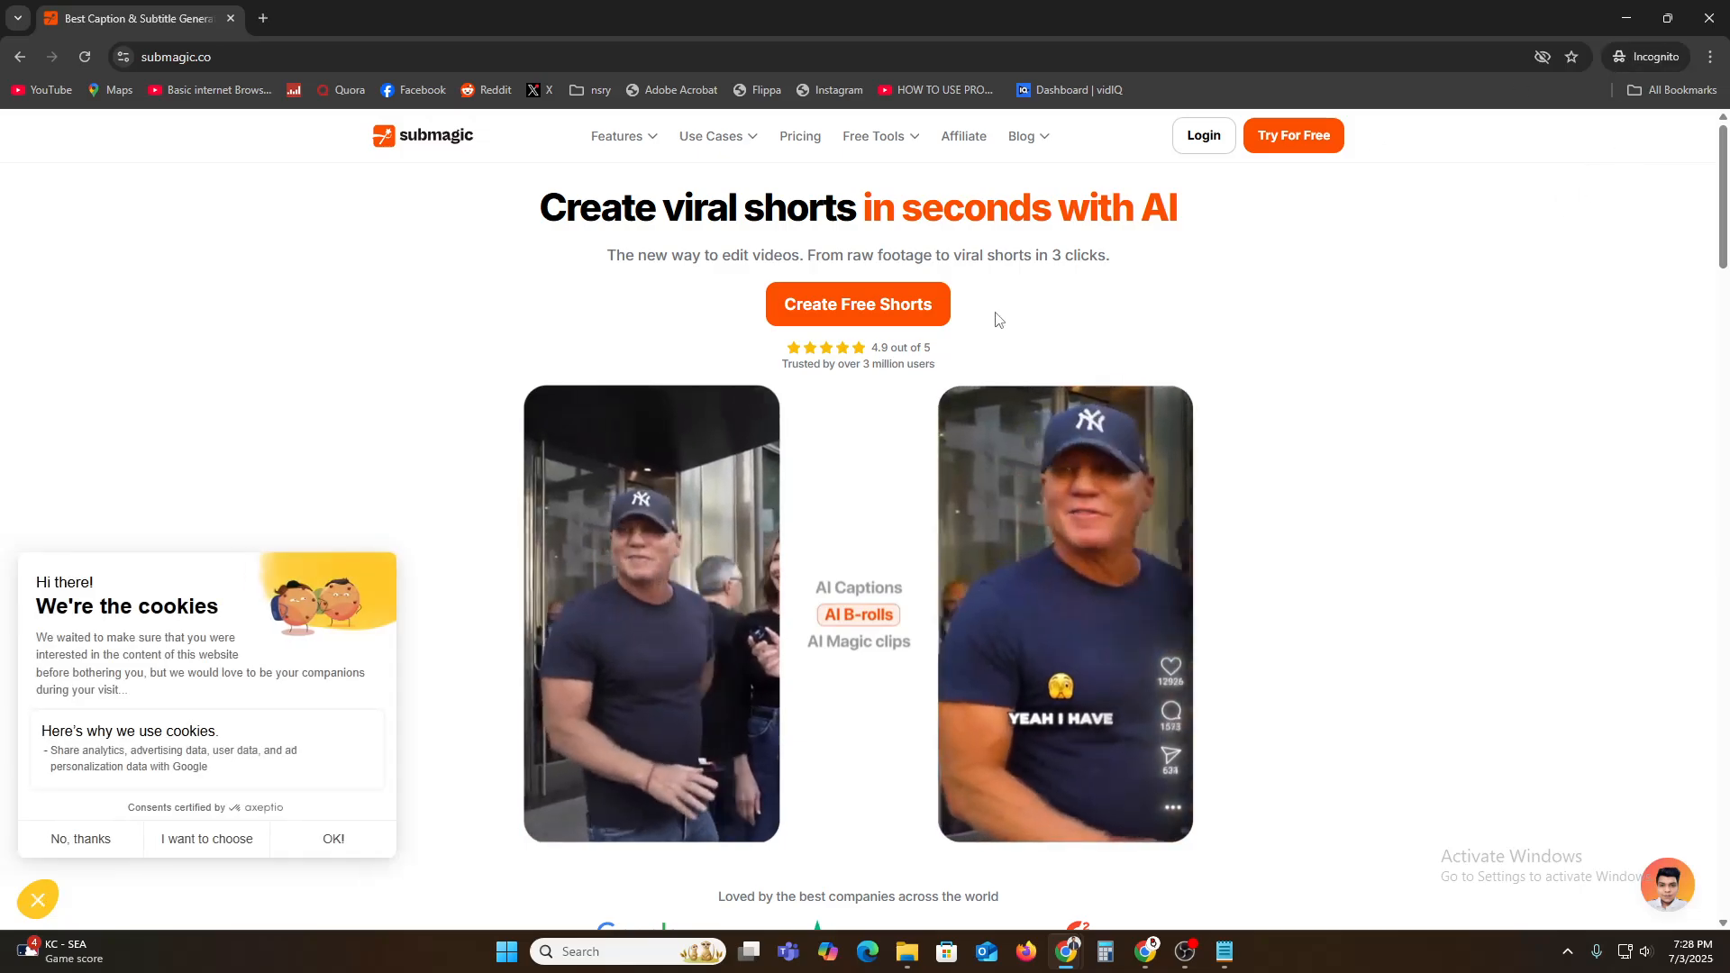
View the sign-up page for creating free shorts with its email and password fields, and minimize the incognito window
{"action": "left_click", "coordinate": [881, 309]}
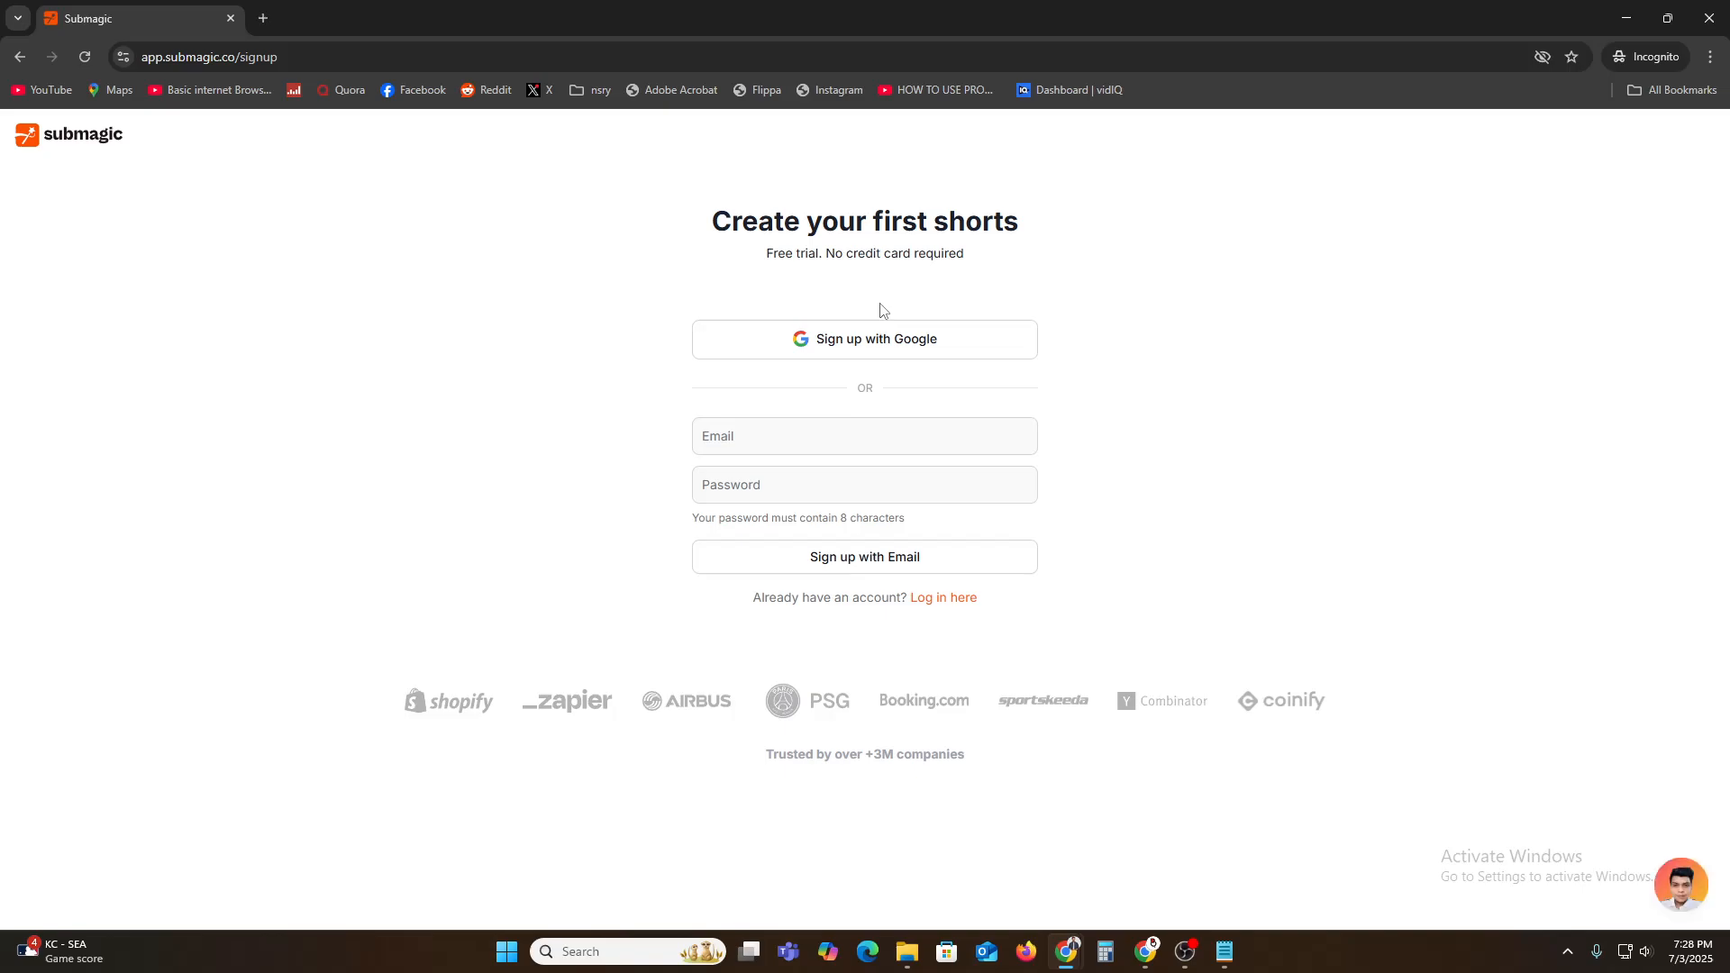
{"action": "left_click", "coordinate": [785, 428]}
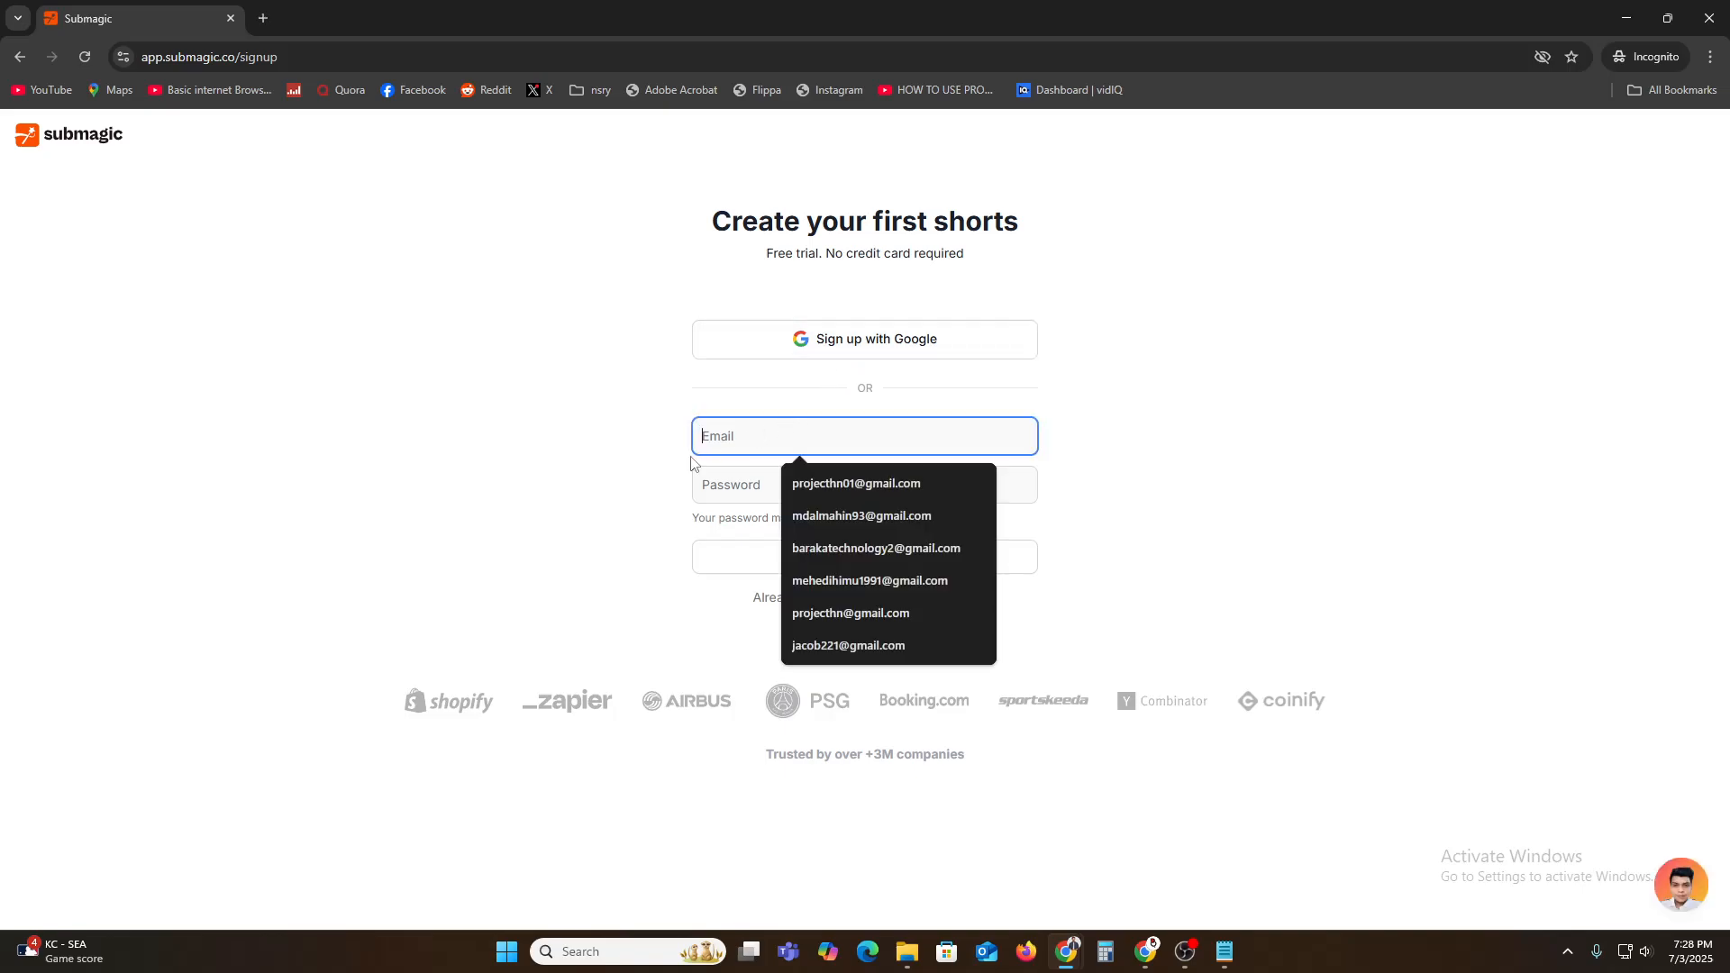
{"action": "left_click", "coordinate": [655, 488]}
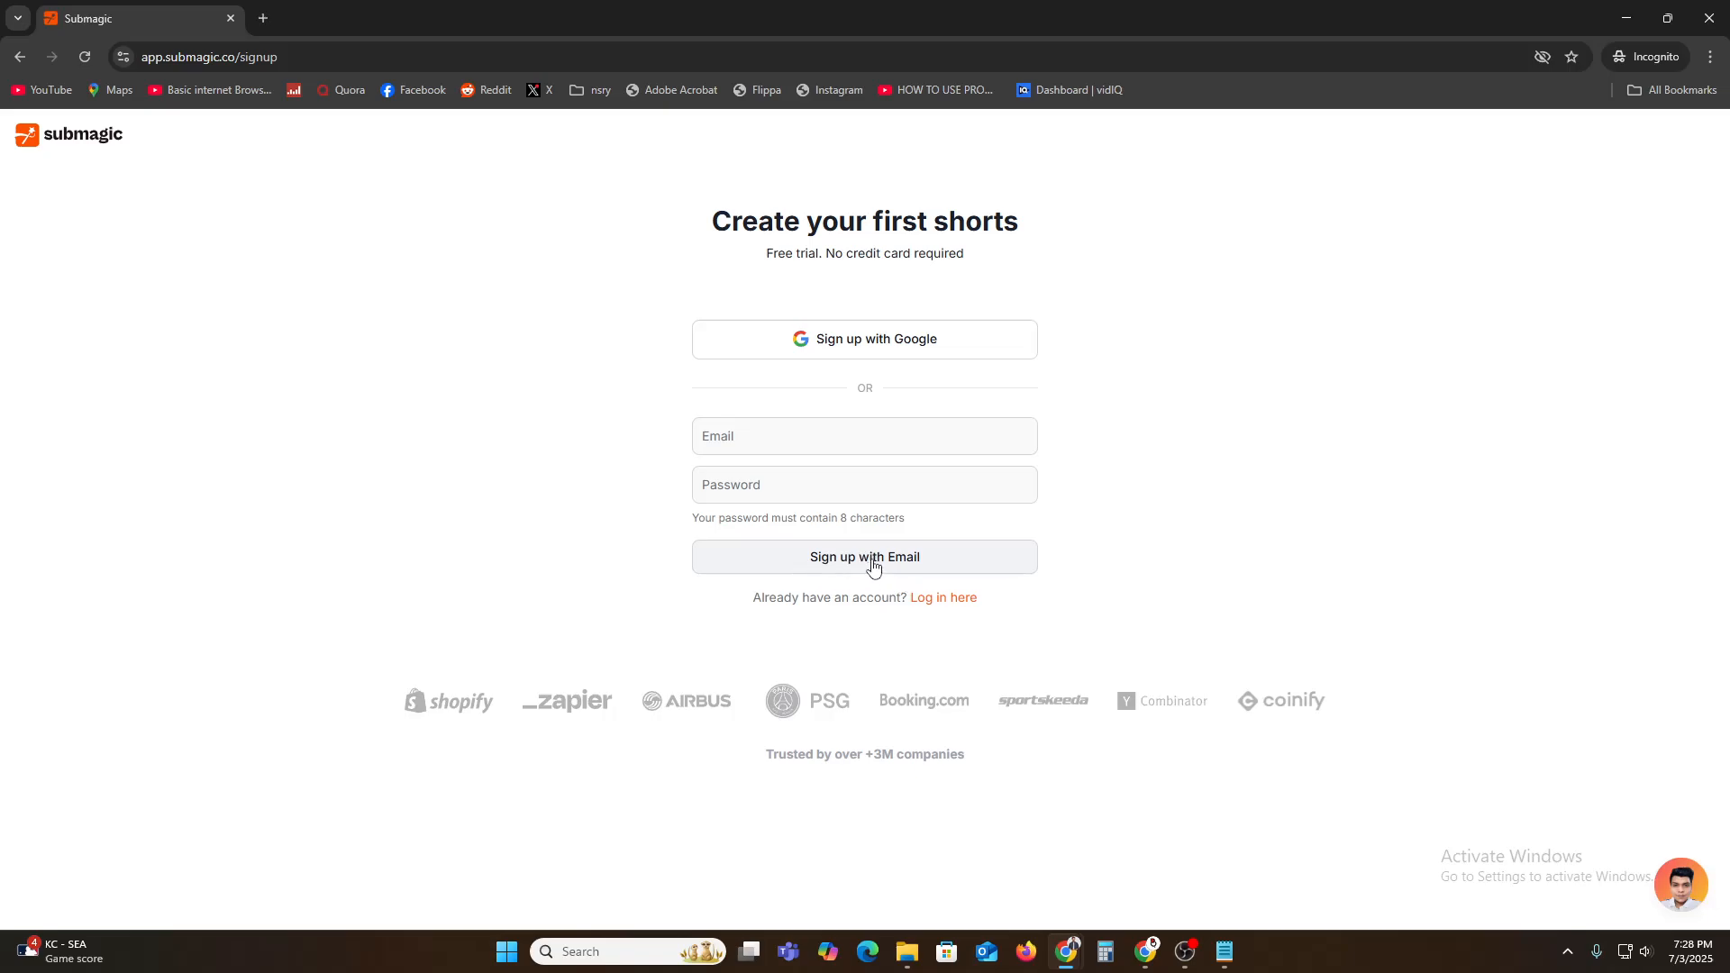
{"action": "left_click", "coordinate": [1623, 11]}
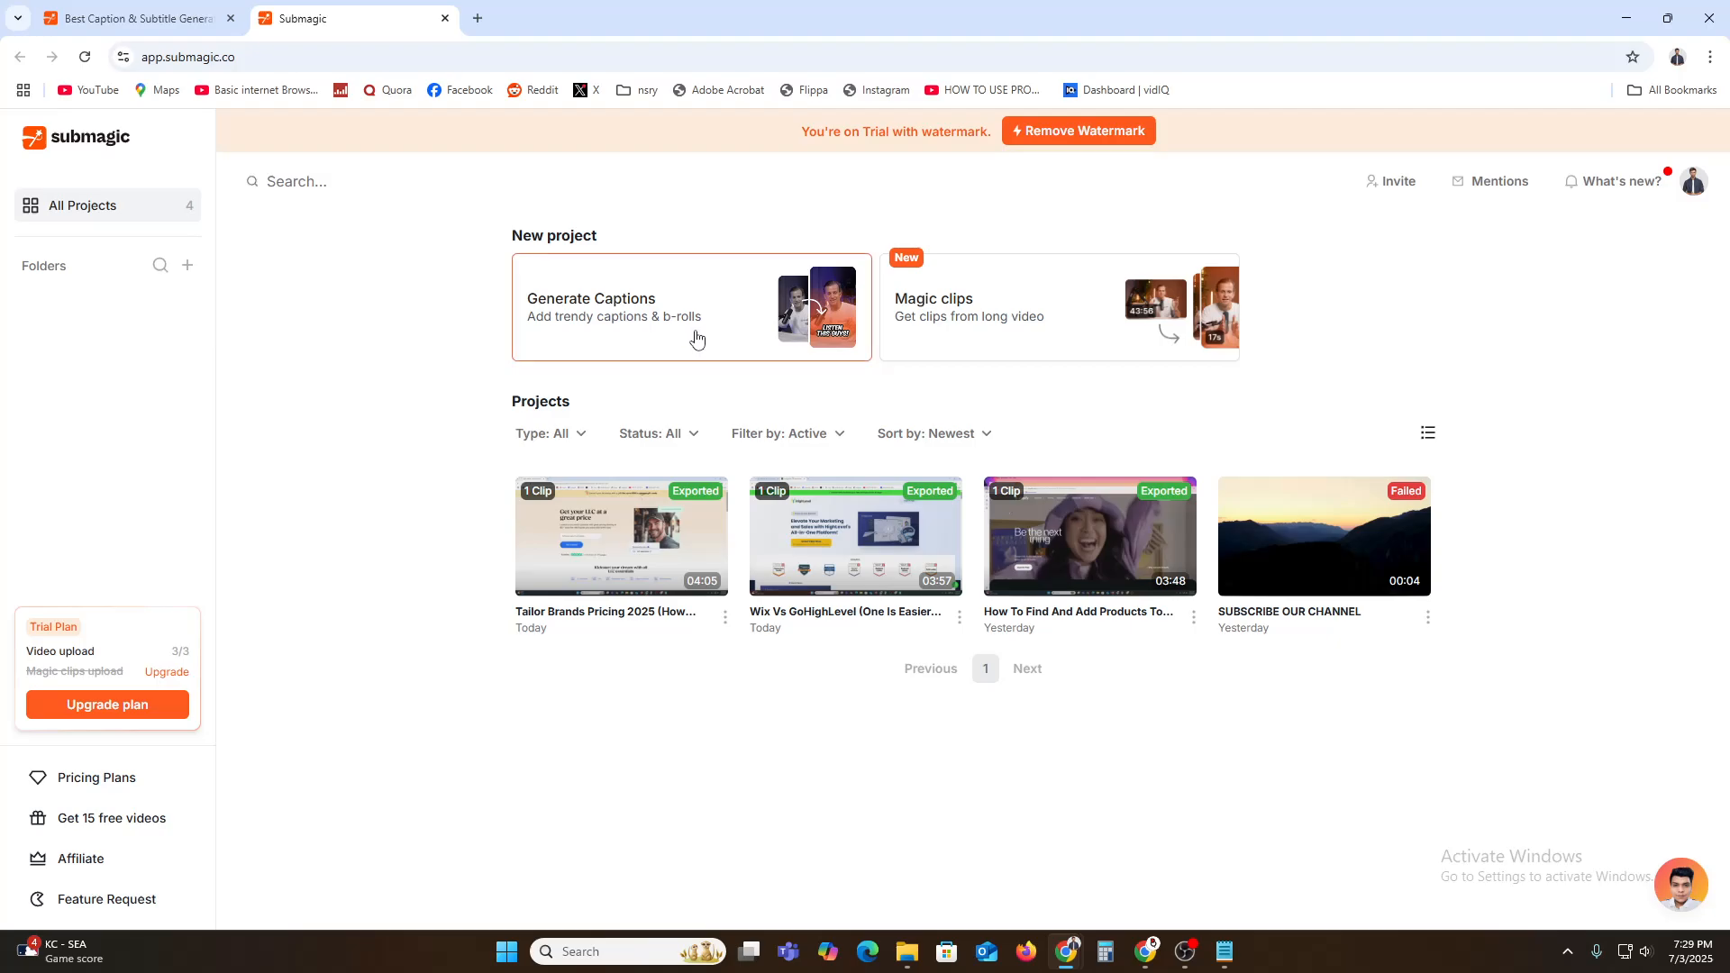
Try to start a new Generate Captions project and dismiss the plan upgrade offer
{"action": "left_click", "coordinate": [629, 329]}
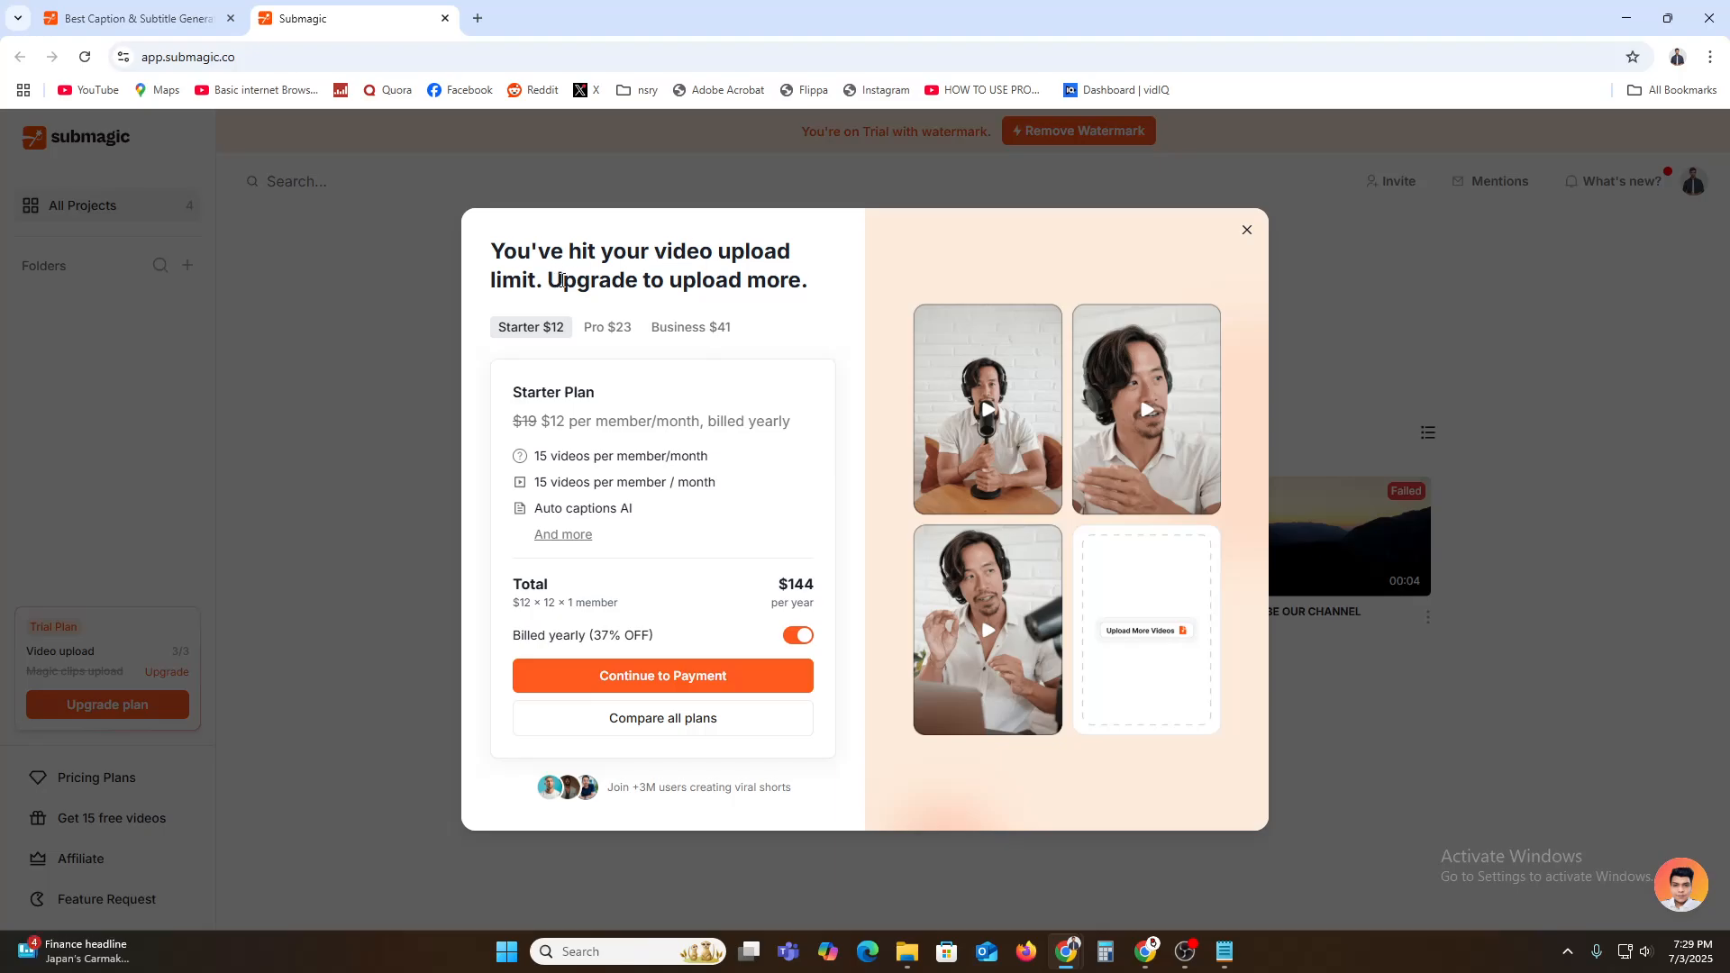
{"action": "left_click_drag", "start_coordinate": [560, 281], "coordinate": [808, 281]}
{"action": "left_click", "coordinate": [982, 282]}
{"action": "left_click", "coordinate": [1247, 233]}
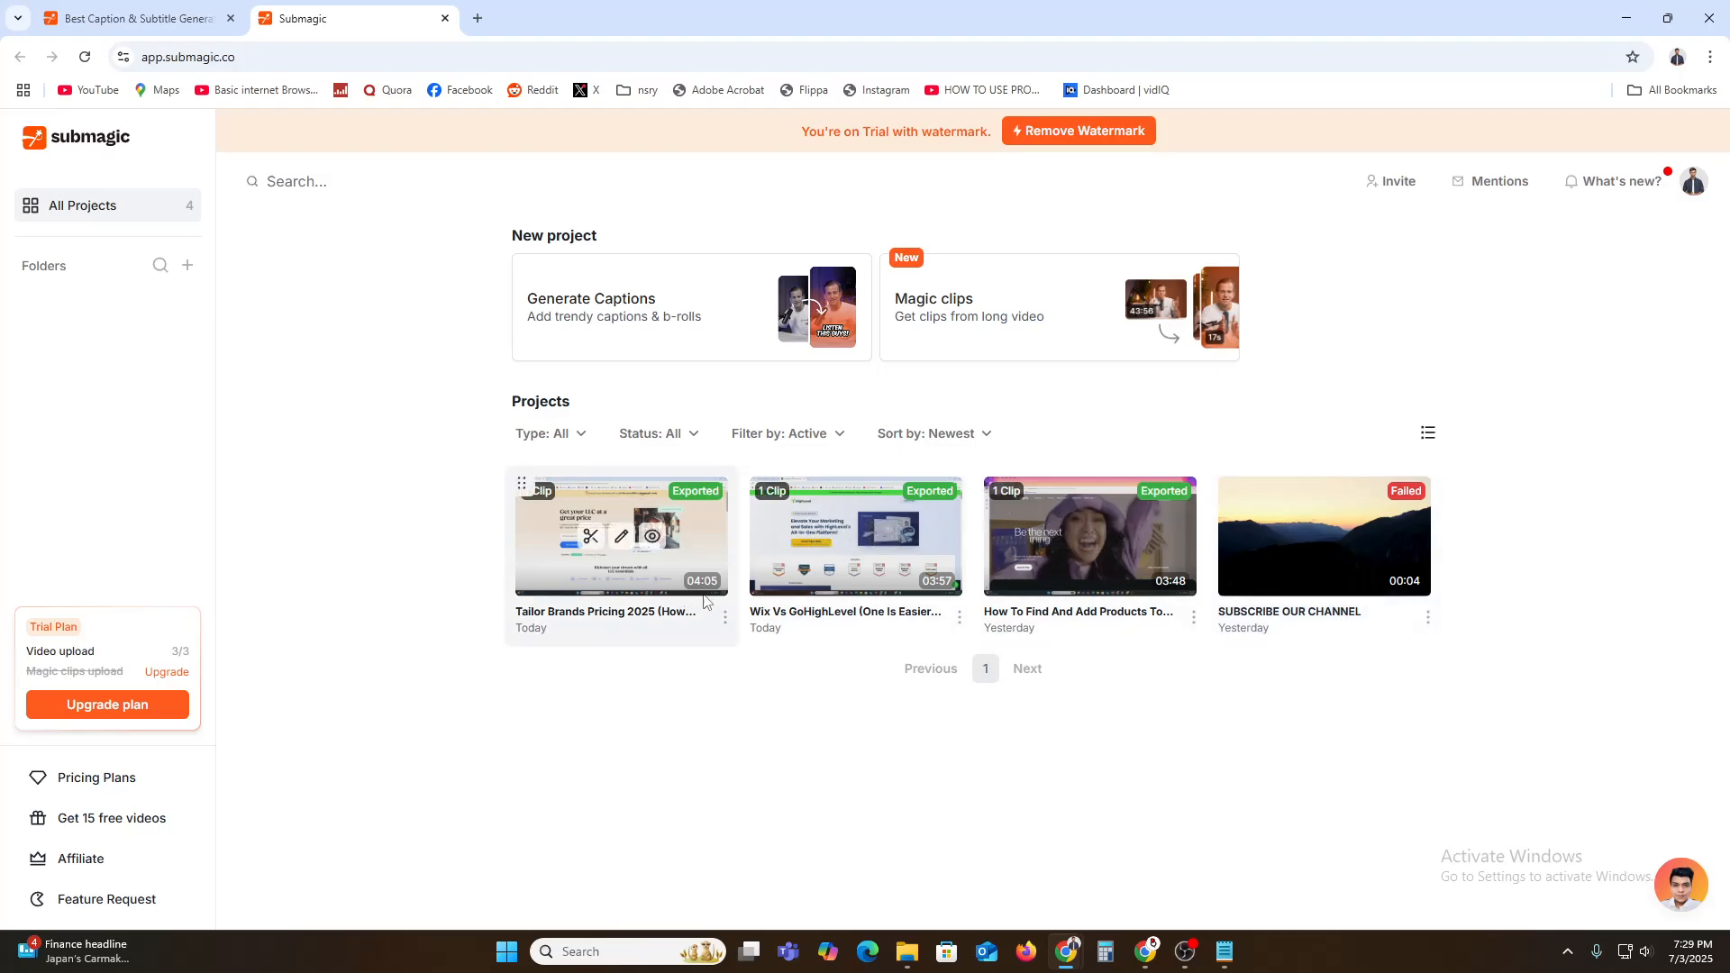
{"action": "left_click", "coordinate": [629, 277]}
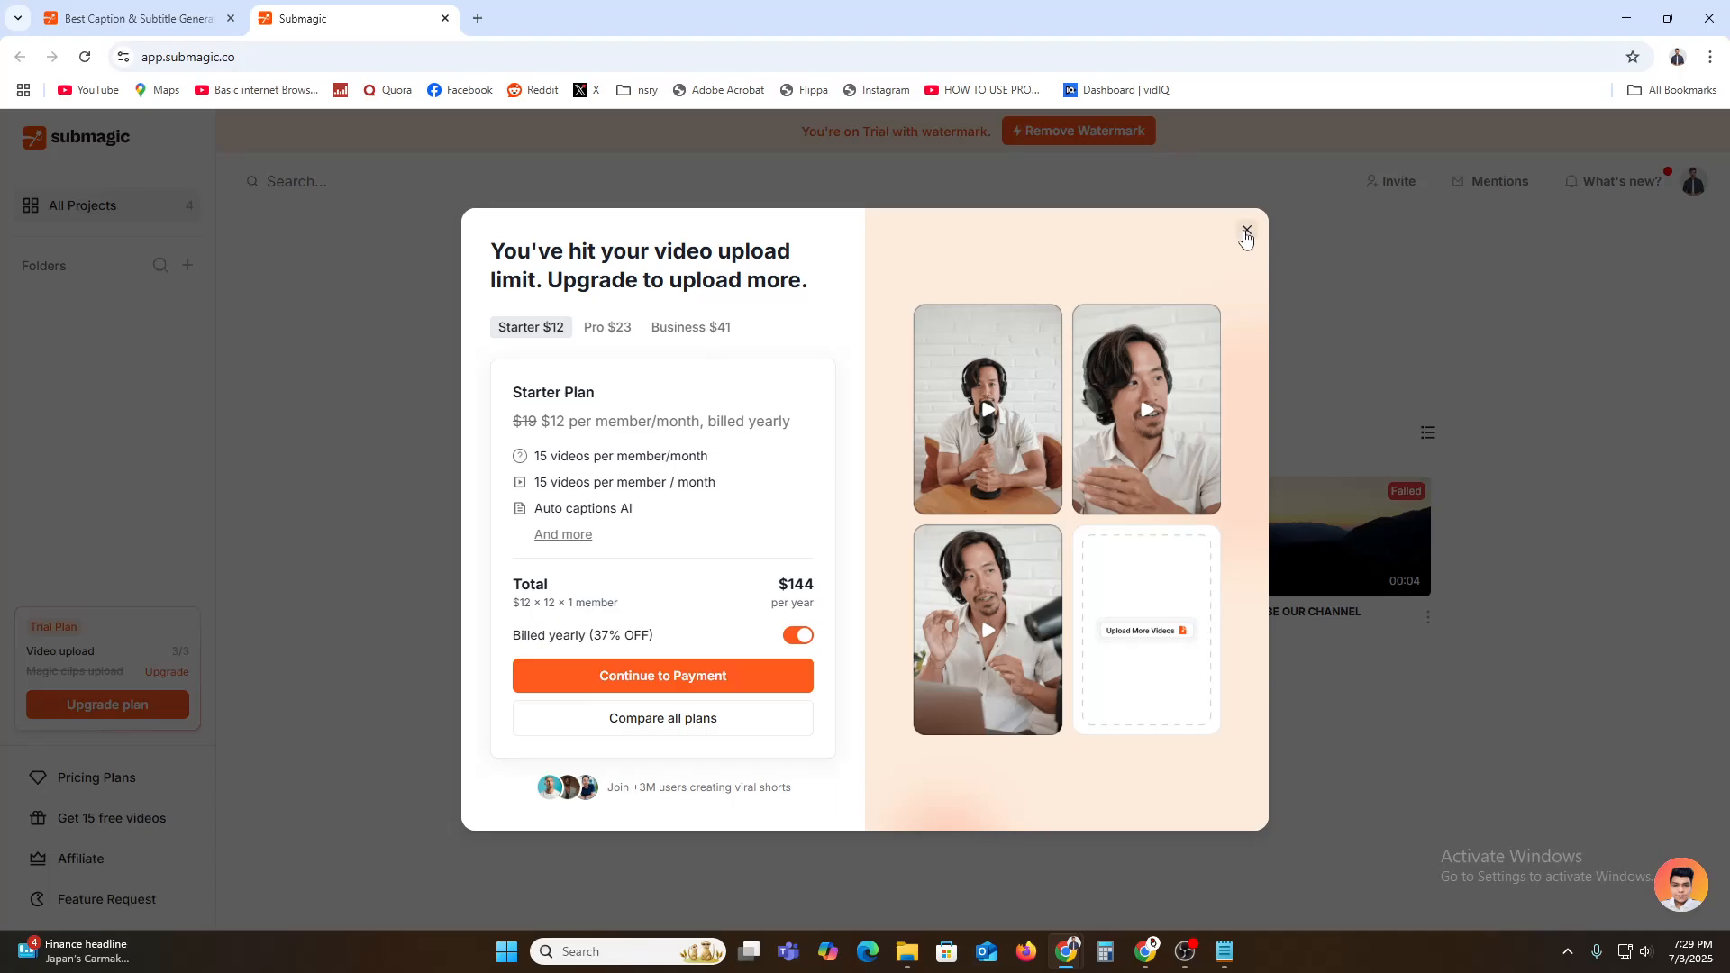
{"action": "left_click", "coordinate": [1247, 231]}
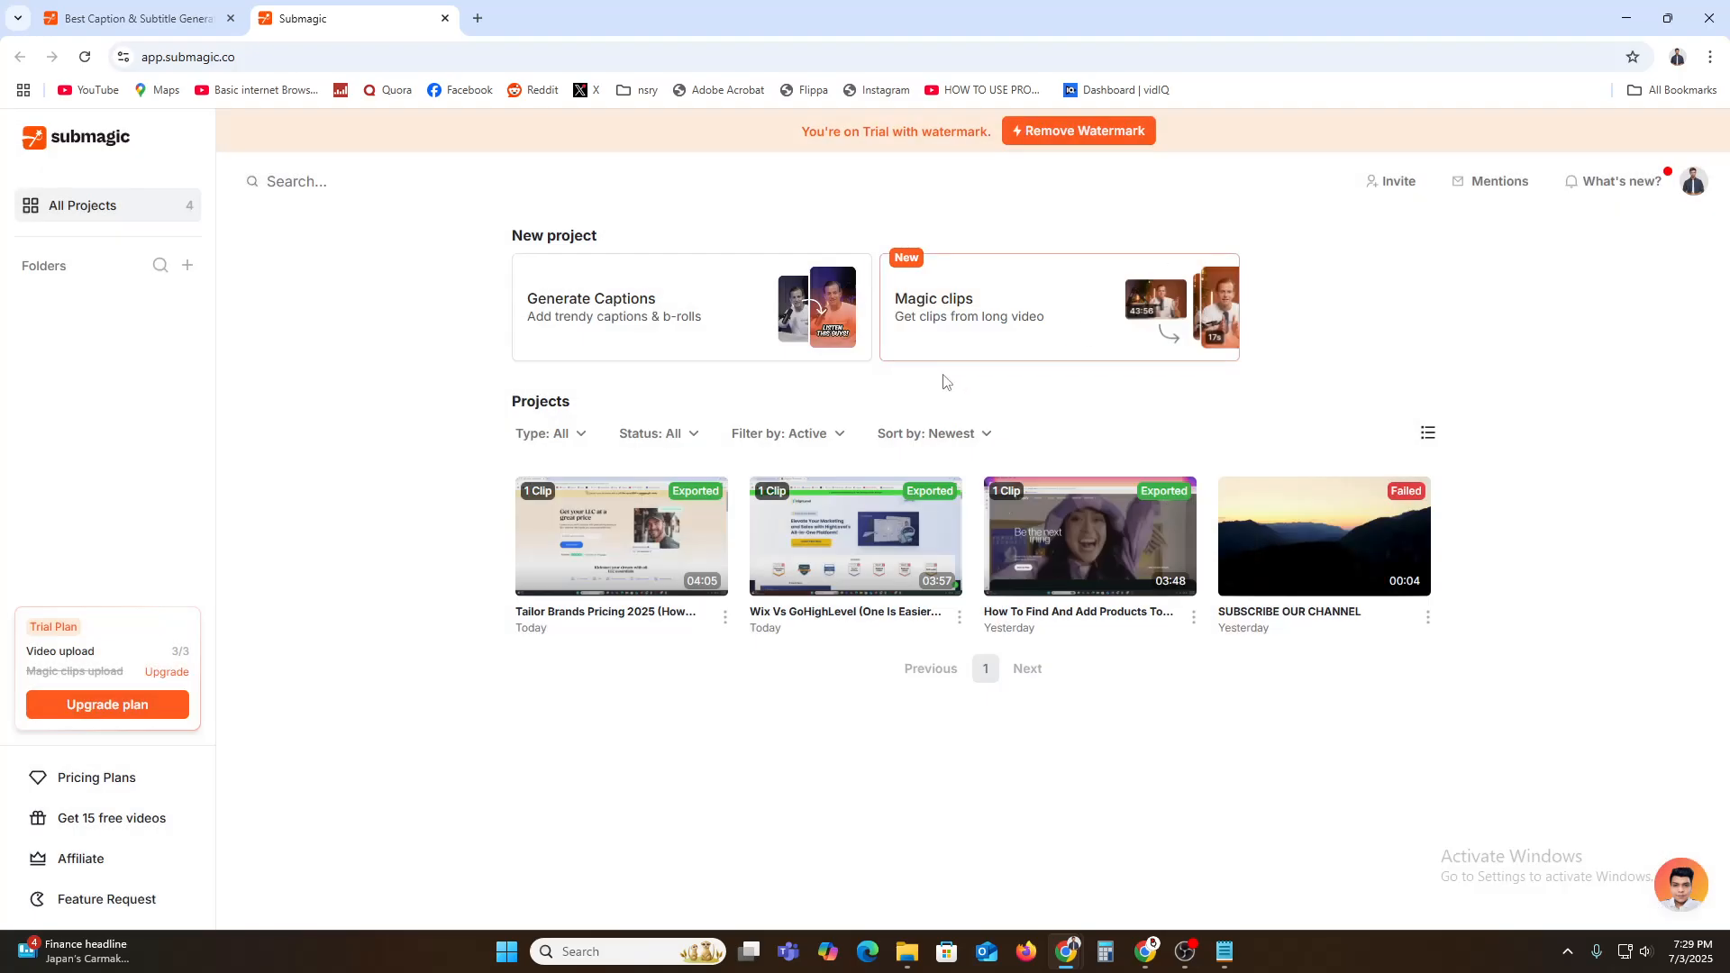
Delete the three exported projects (Tailor Brands Pricing 2025, How To Find And Add Products, Wix Vs GoHighLevel) and reload the dashboard
{"action": "left_click", "coordinate": [726, 620]}
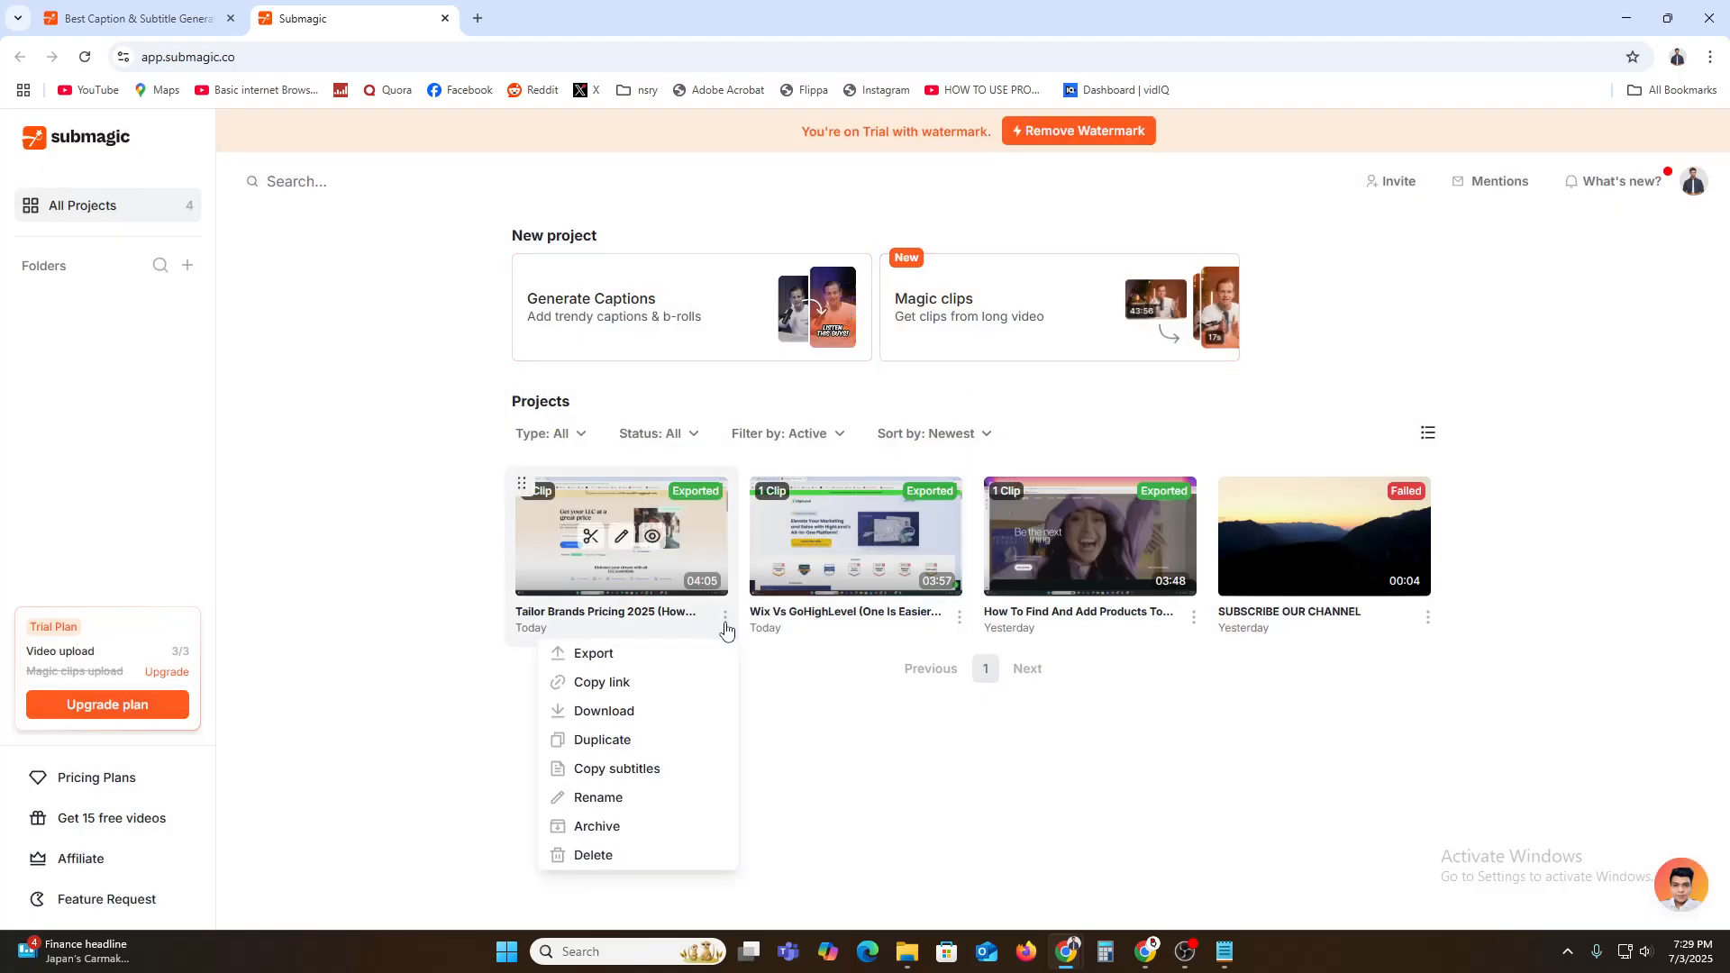
{"action": "left_click", "coordinate": [631, 854]}
{"action": "left_click", "coordinate": [1013, 583]}
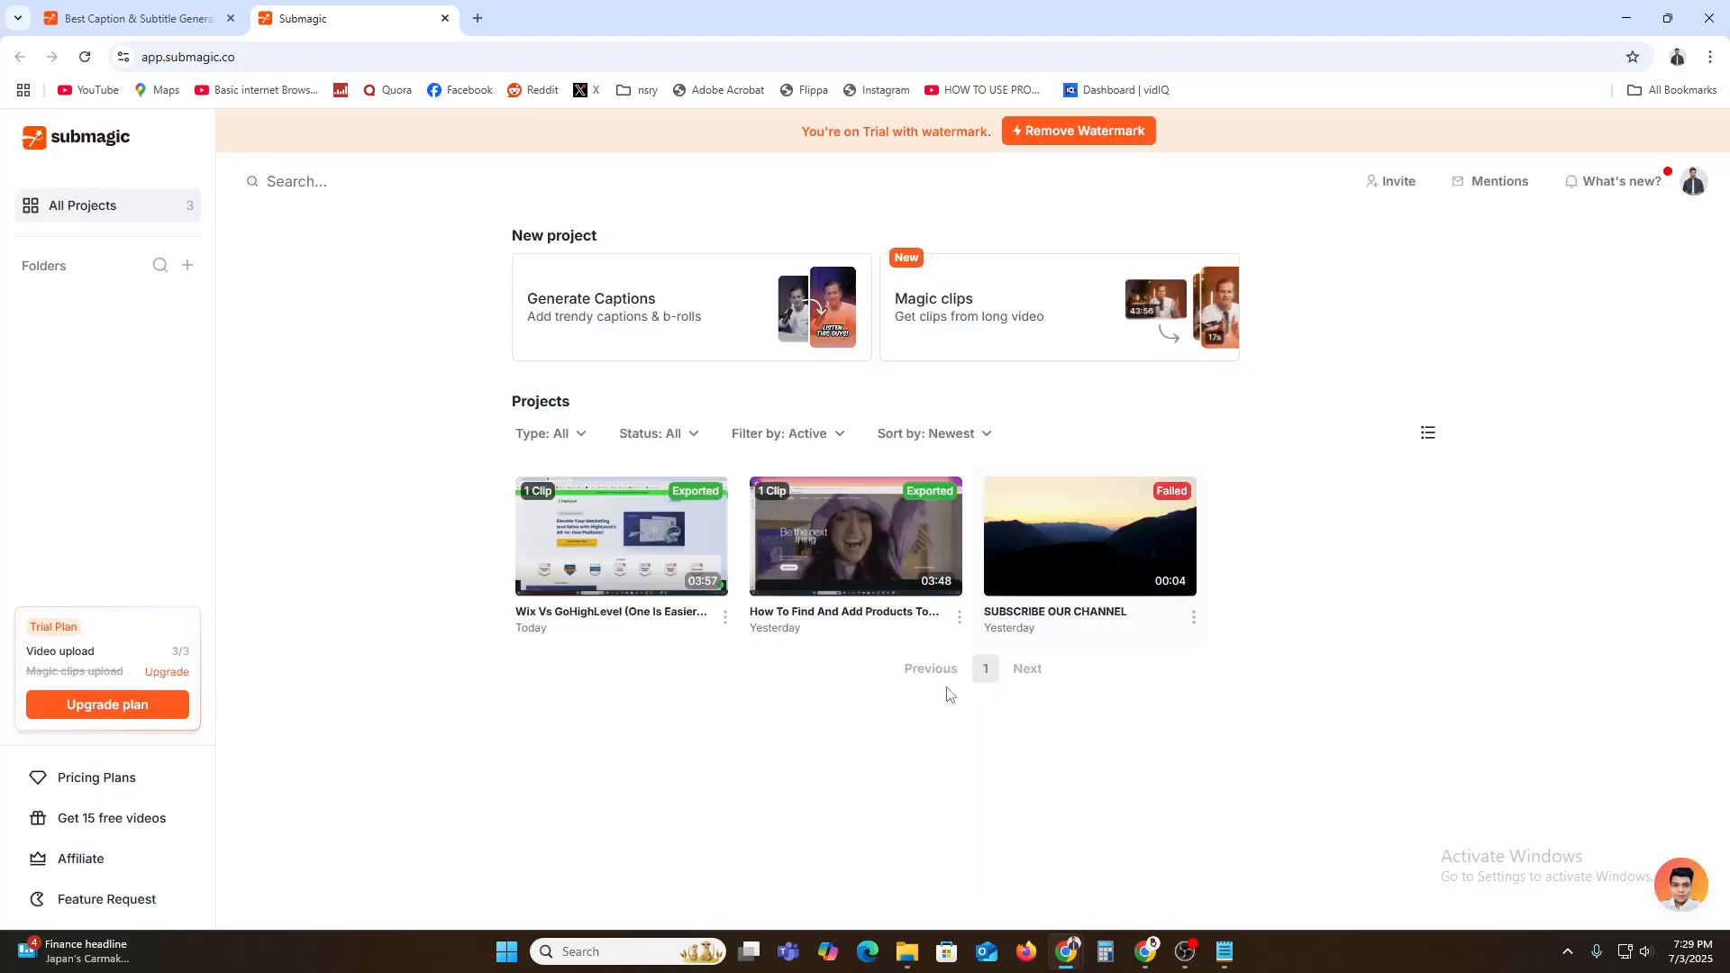
{"action": "left_click", "coordinate": [959, 617]}
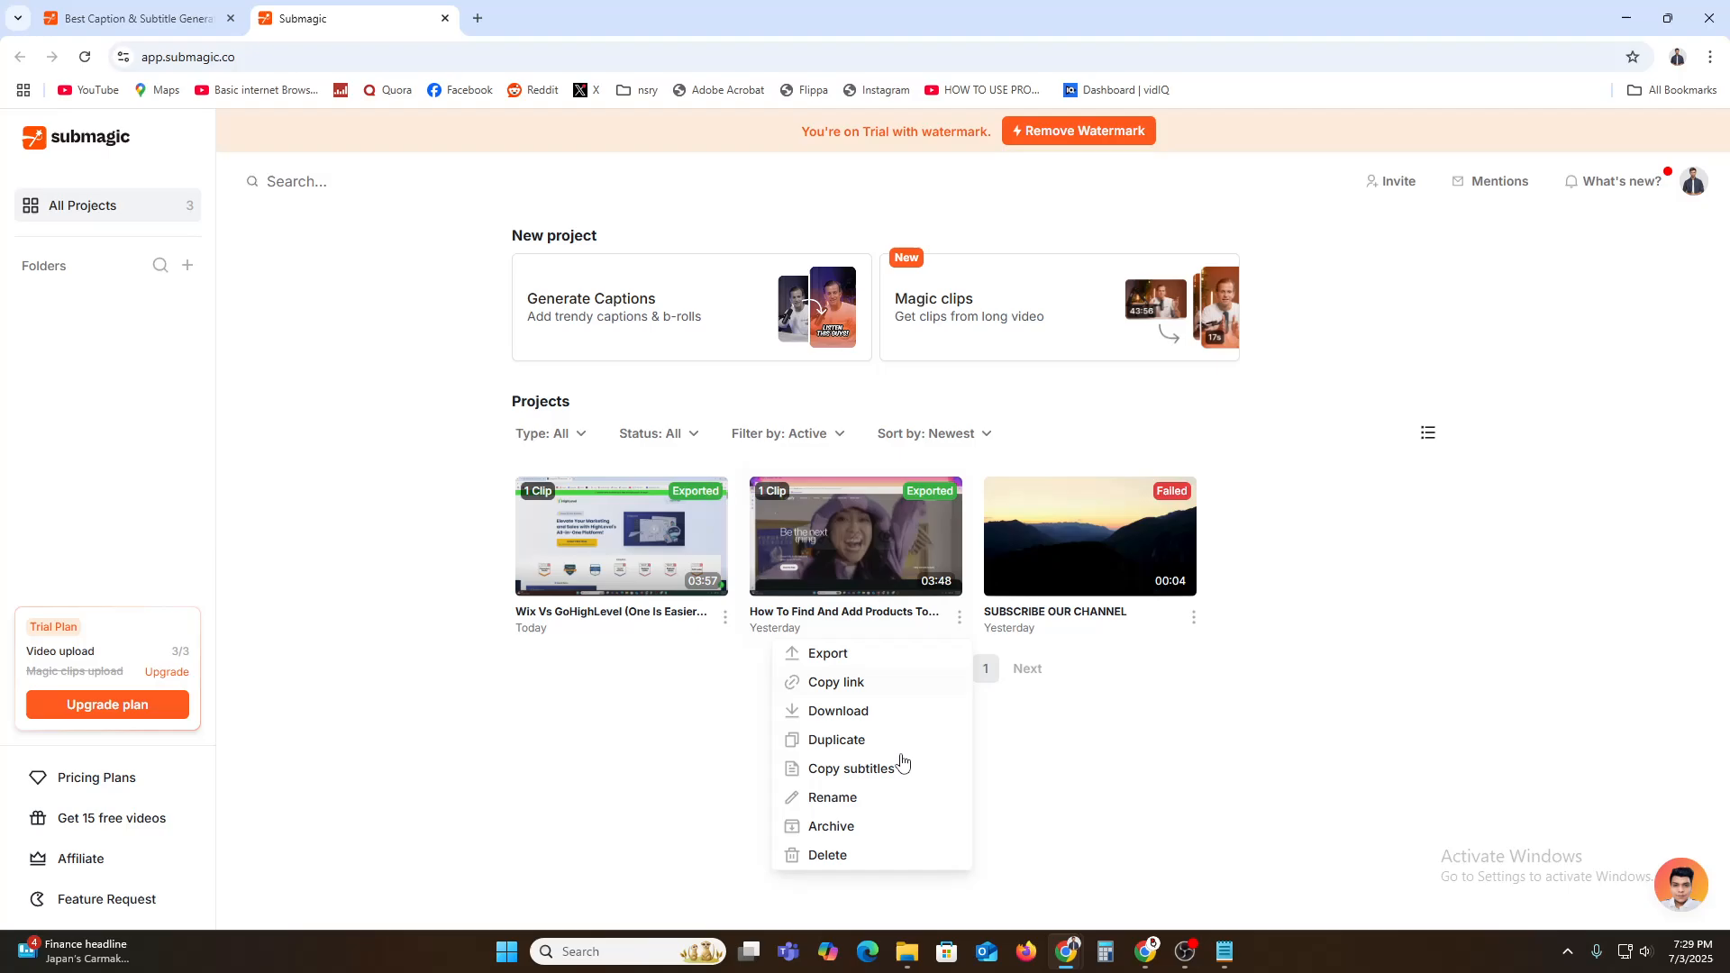
{"action": "left_click", "coordinate": [872, 854]}
{"action": "left_click", "coordinate": [1018, 593]}
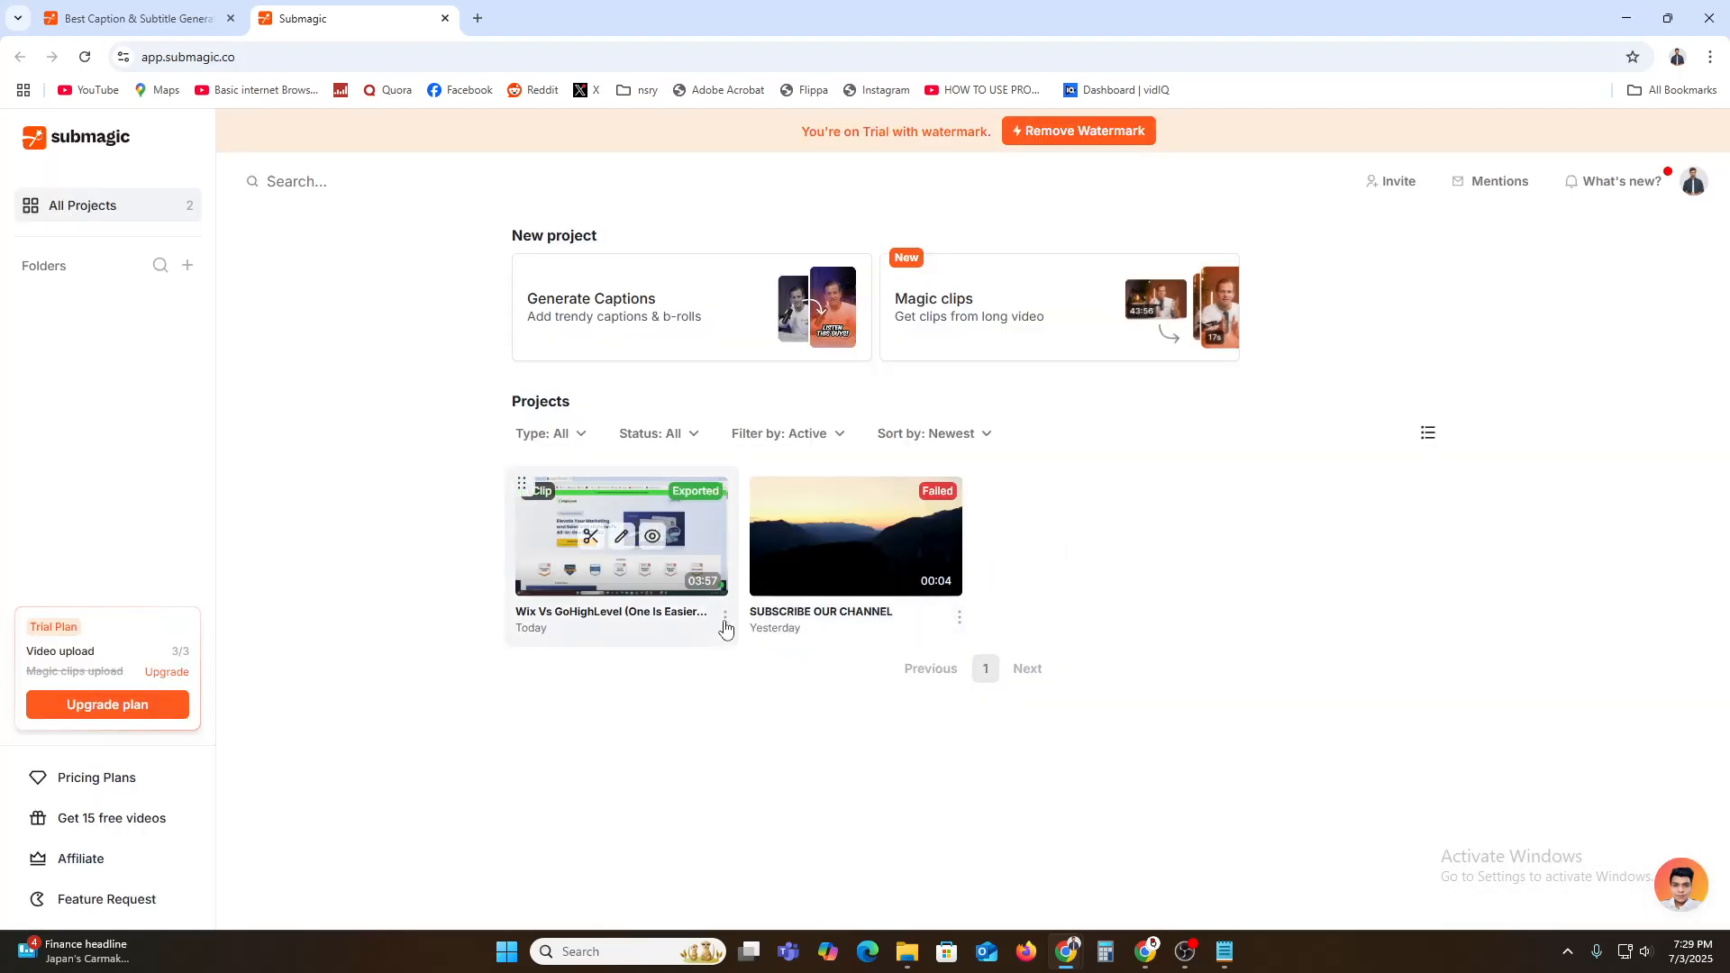
{"action": "left_click", "coordinate": [724, 618]}
{"action": "left_click", "coordinate": [613, 854]}
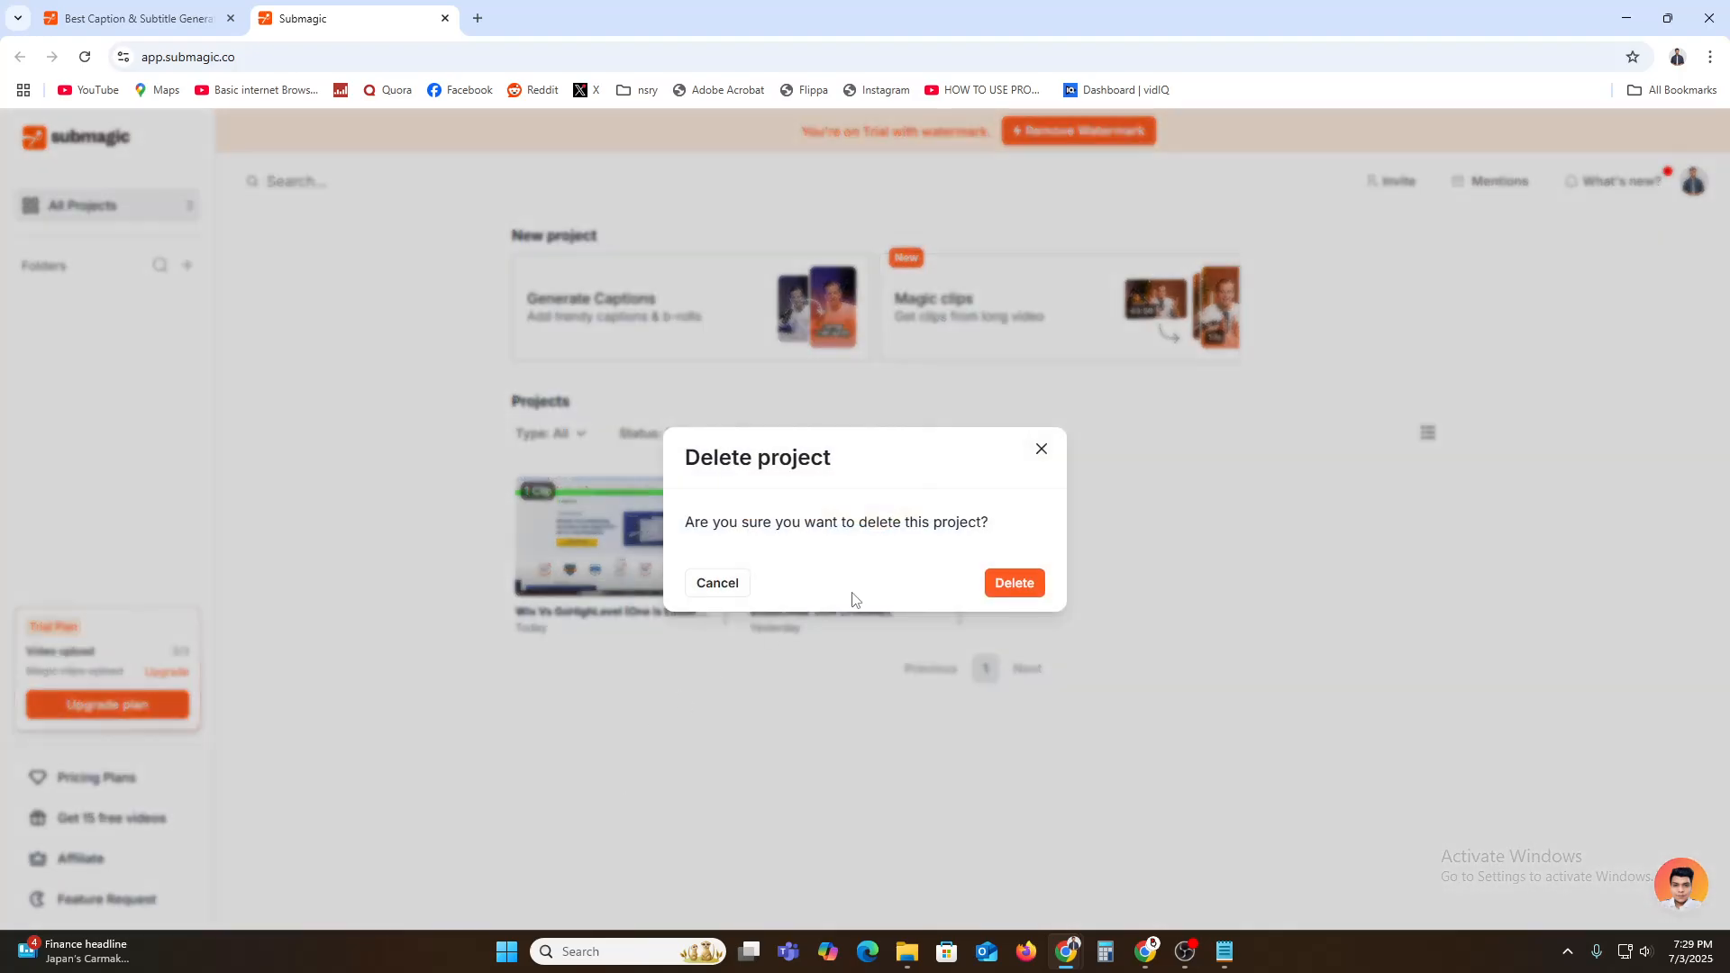
{"action": "left_click", "coordinate": [1014, 587]}
{"action": "left_click", "coordinate": [86, 57]}
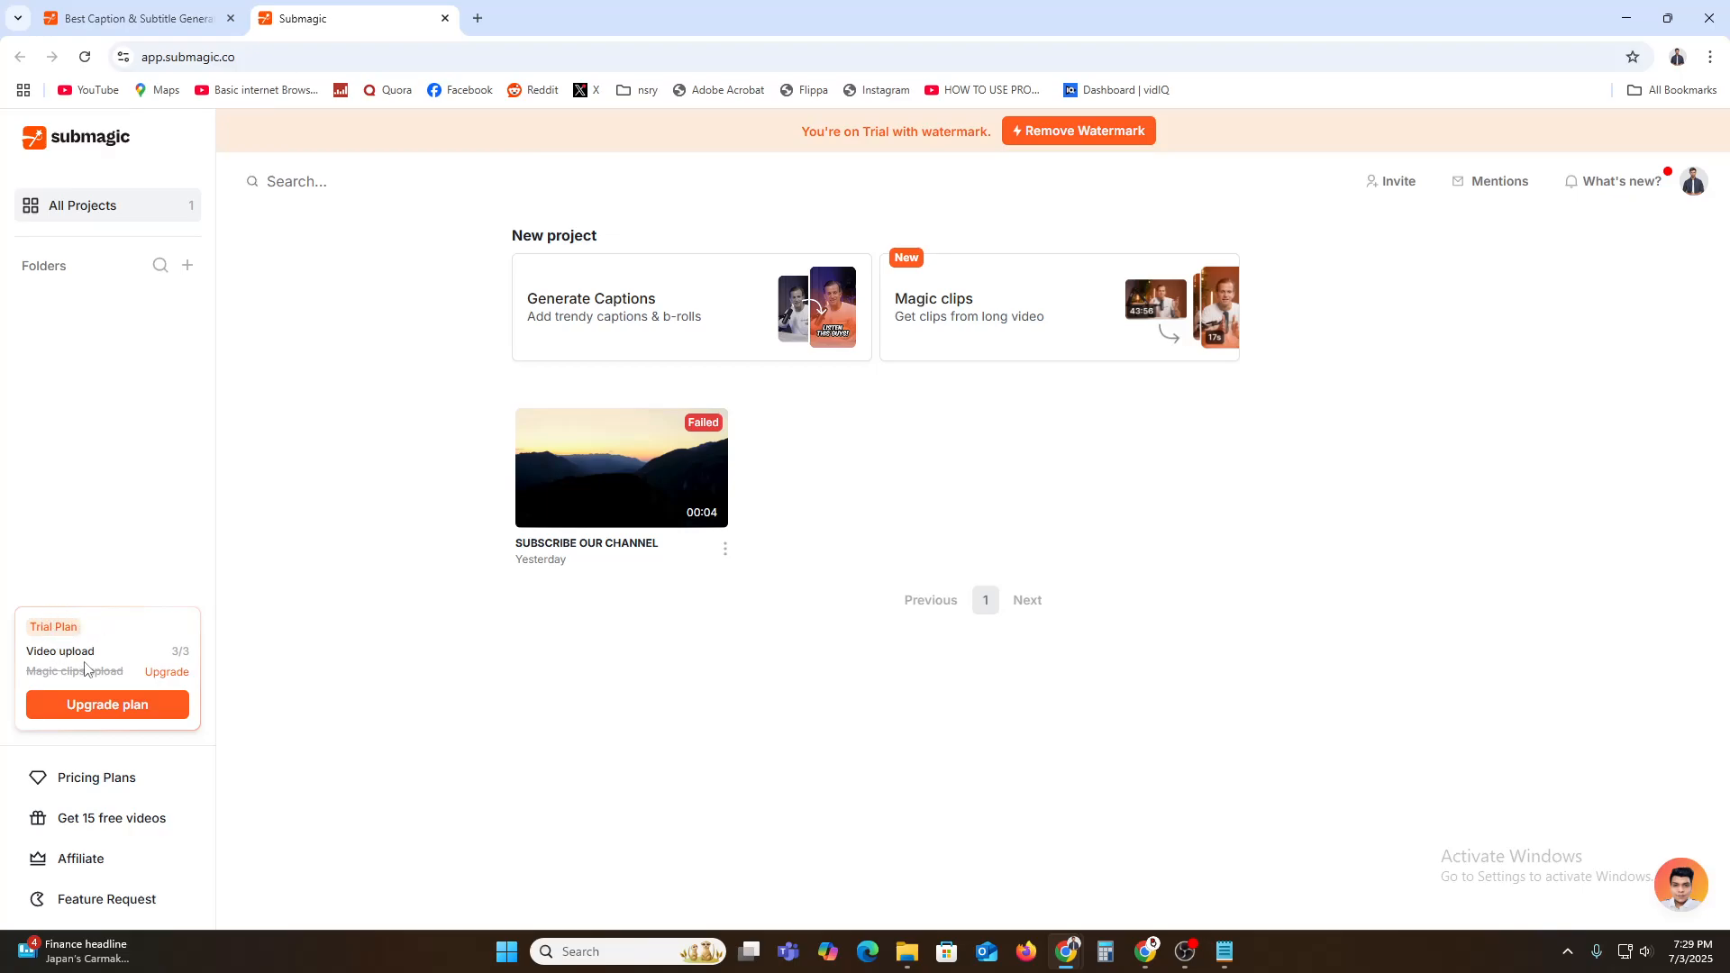
Open the referral offer for 15 free videos and copy the personal invite link
{"action": "left_click", "coordinate": [177, 820]}
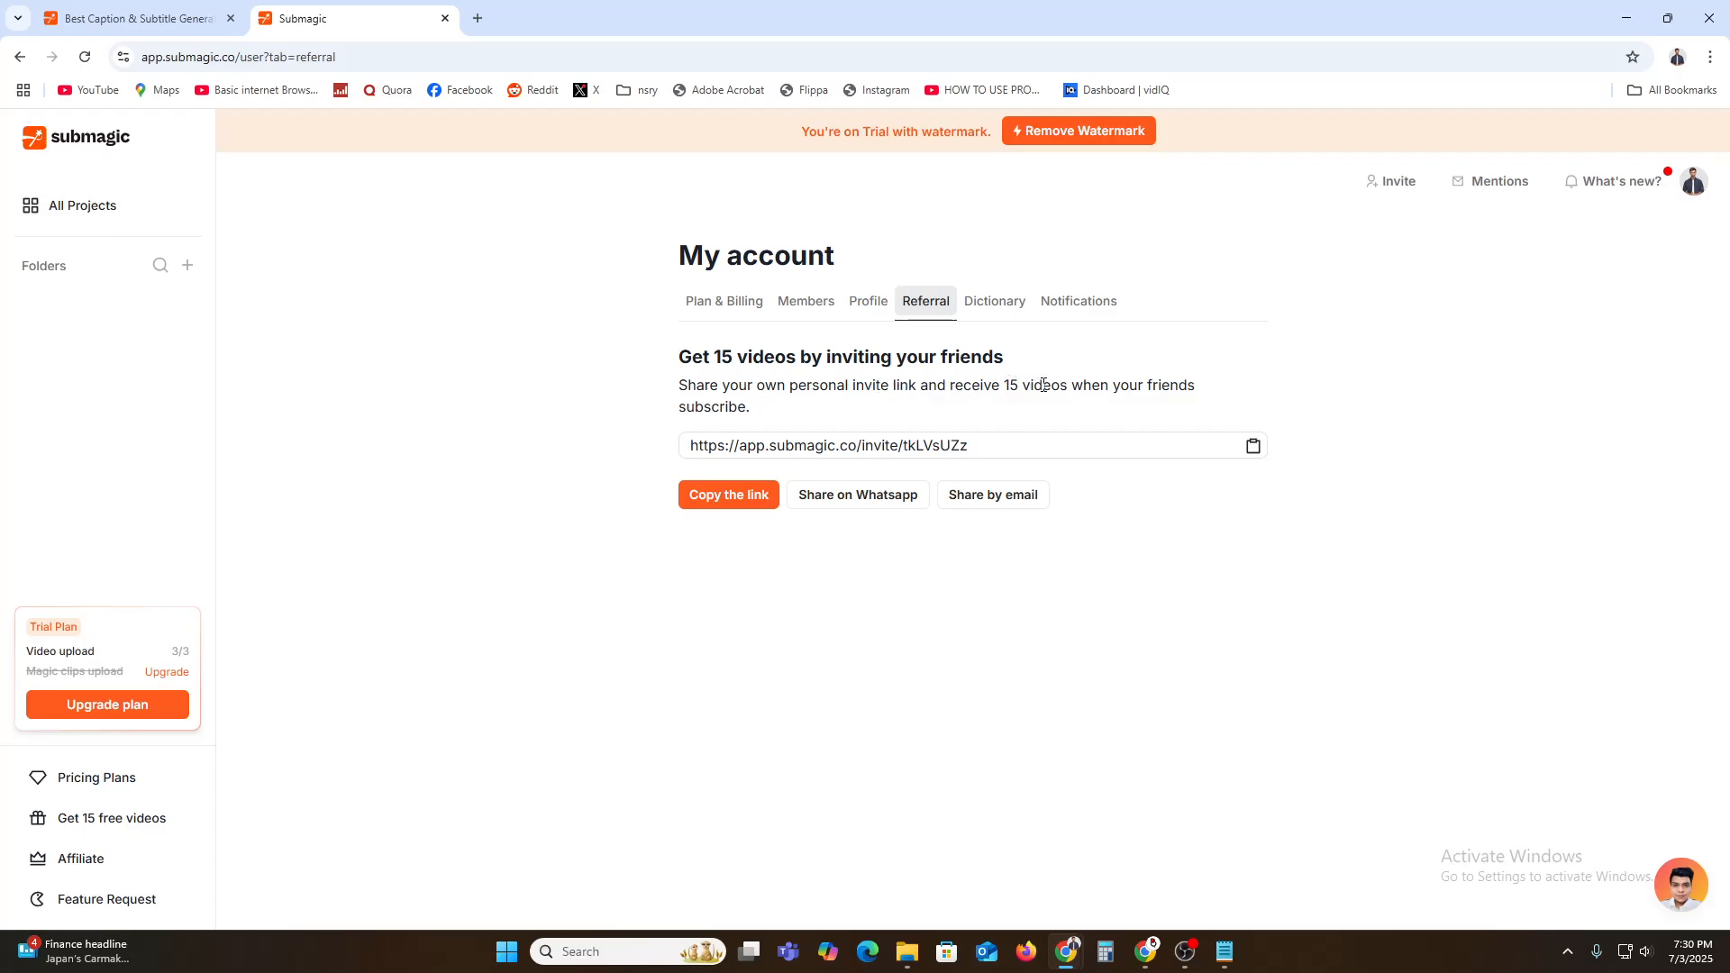
{"action": "left_click", "coordinate": [1252, 448]}
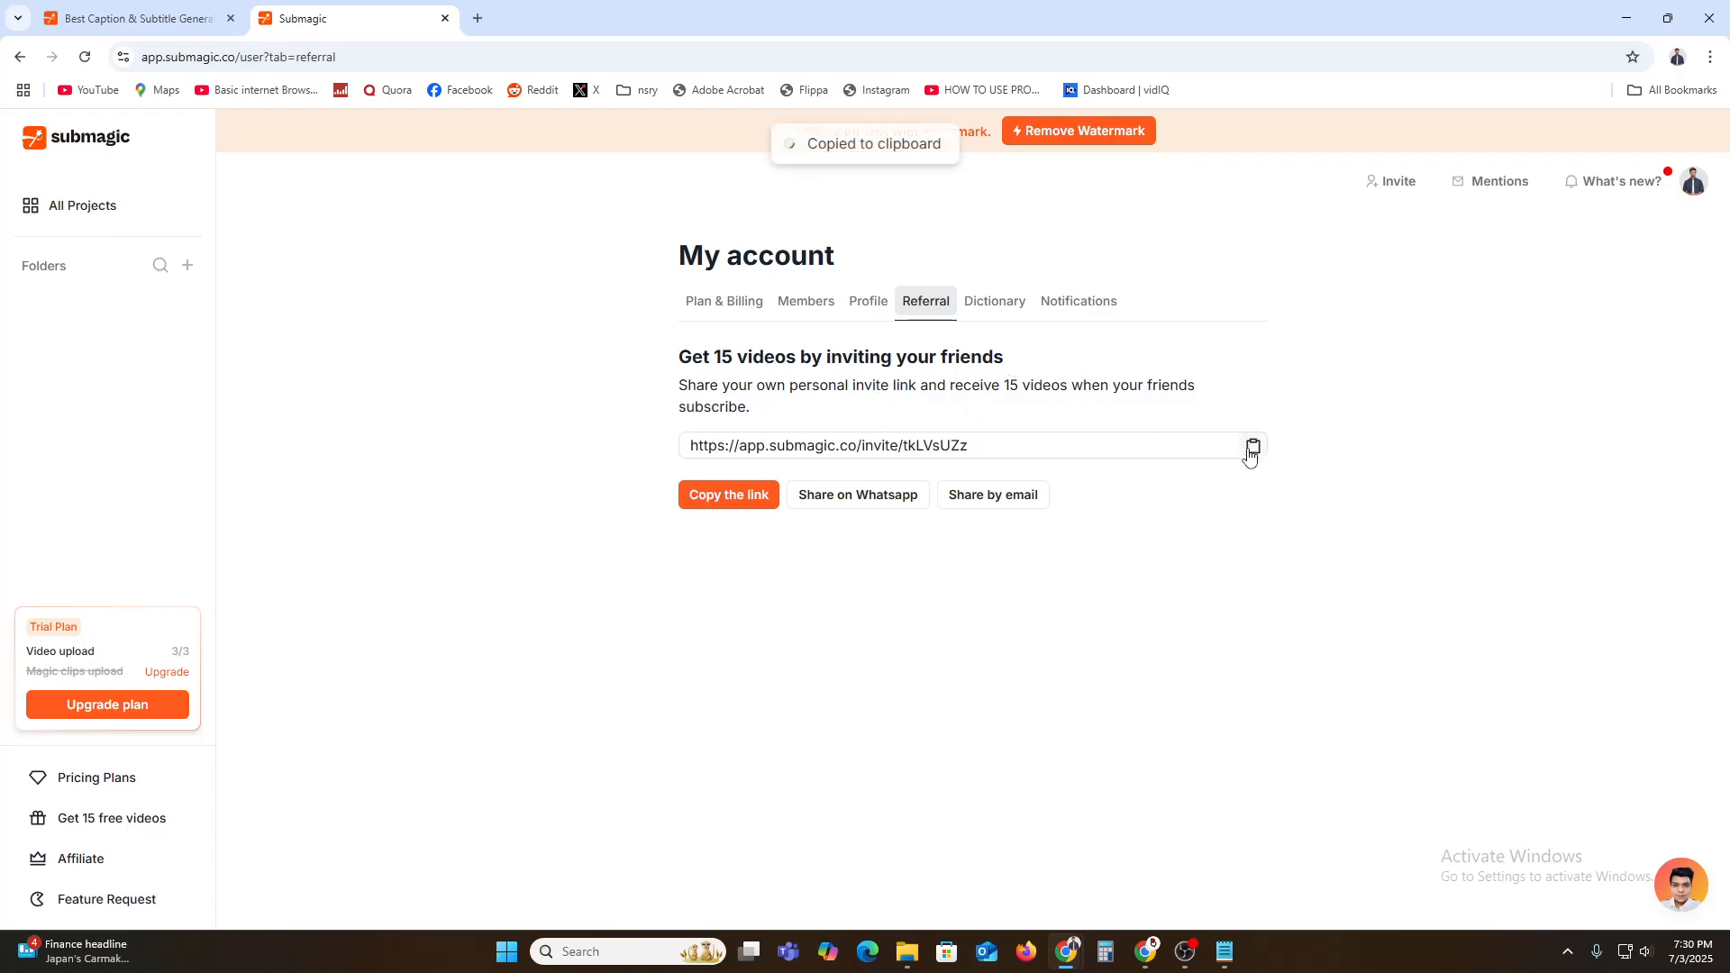
{"action": "left_click", "coordinate": [744, 494]}
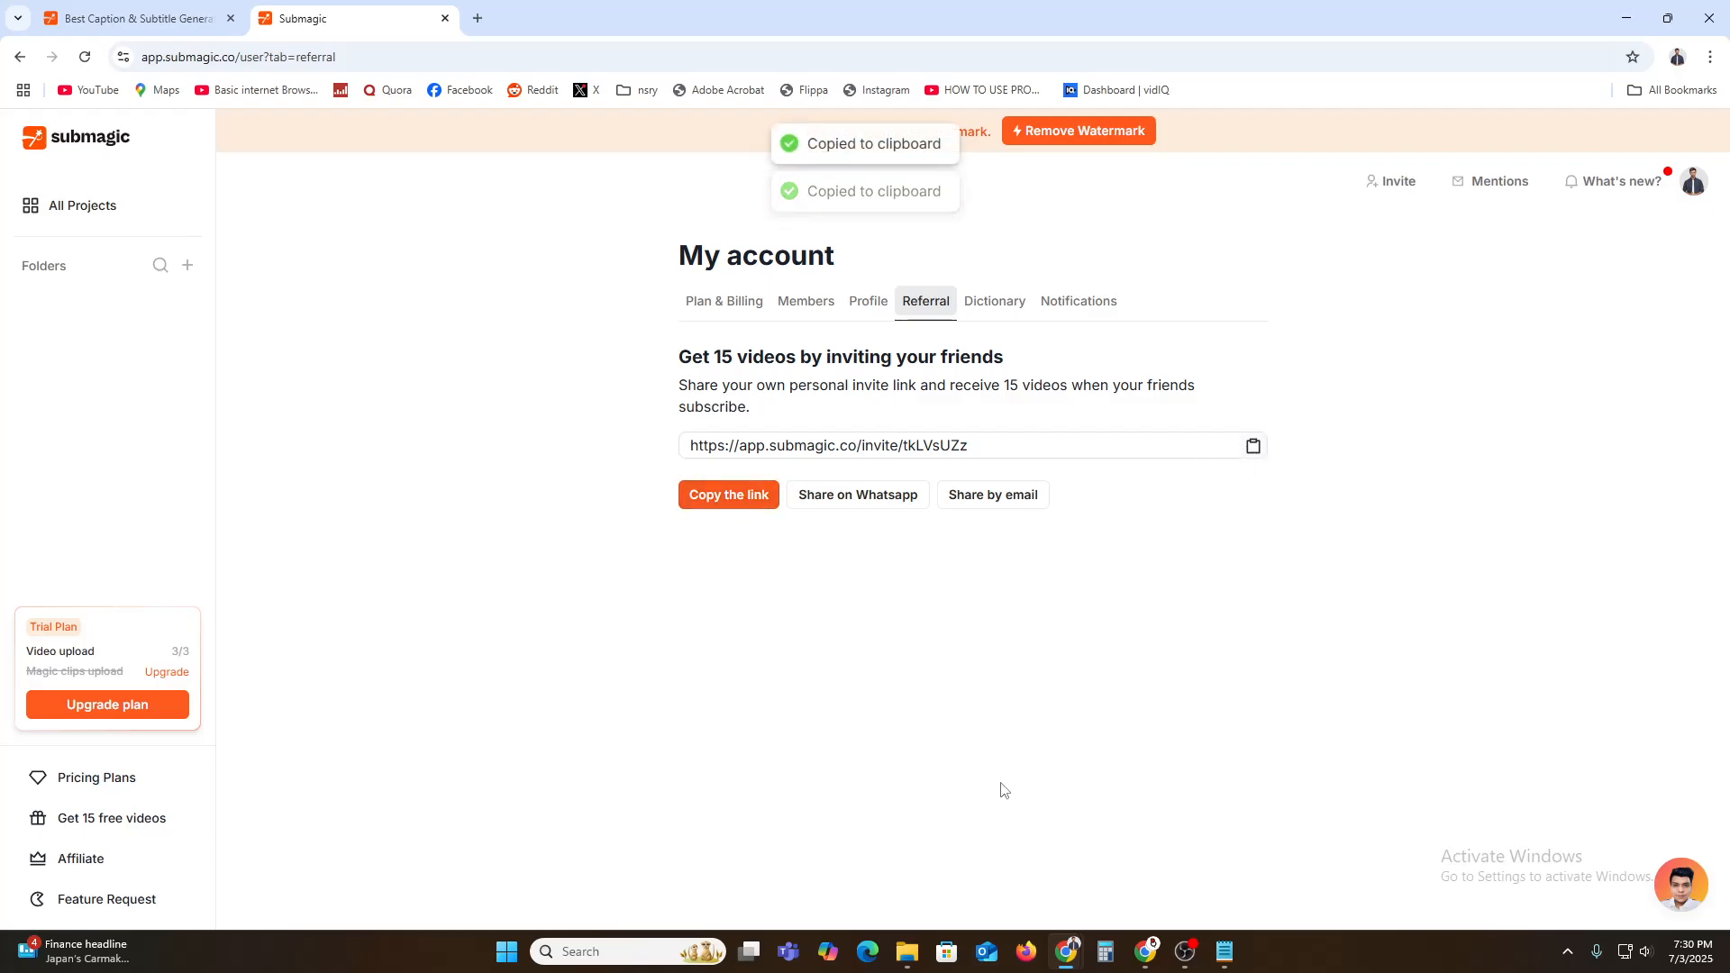
Switch to Firefox and load the copied Submagic invite link
{"action": "left_click", "coordinate": [1027, 953]}
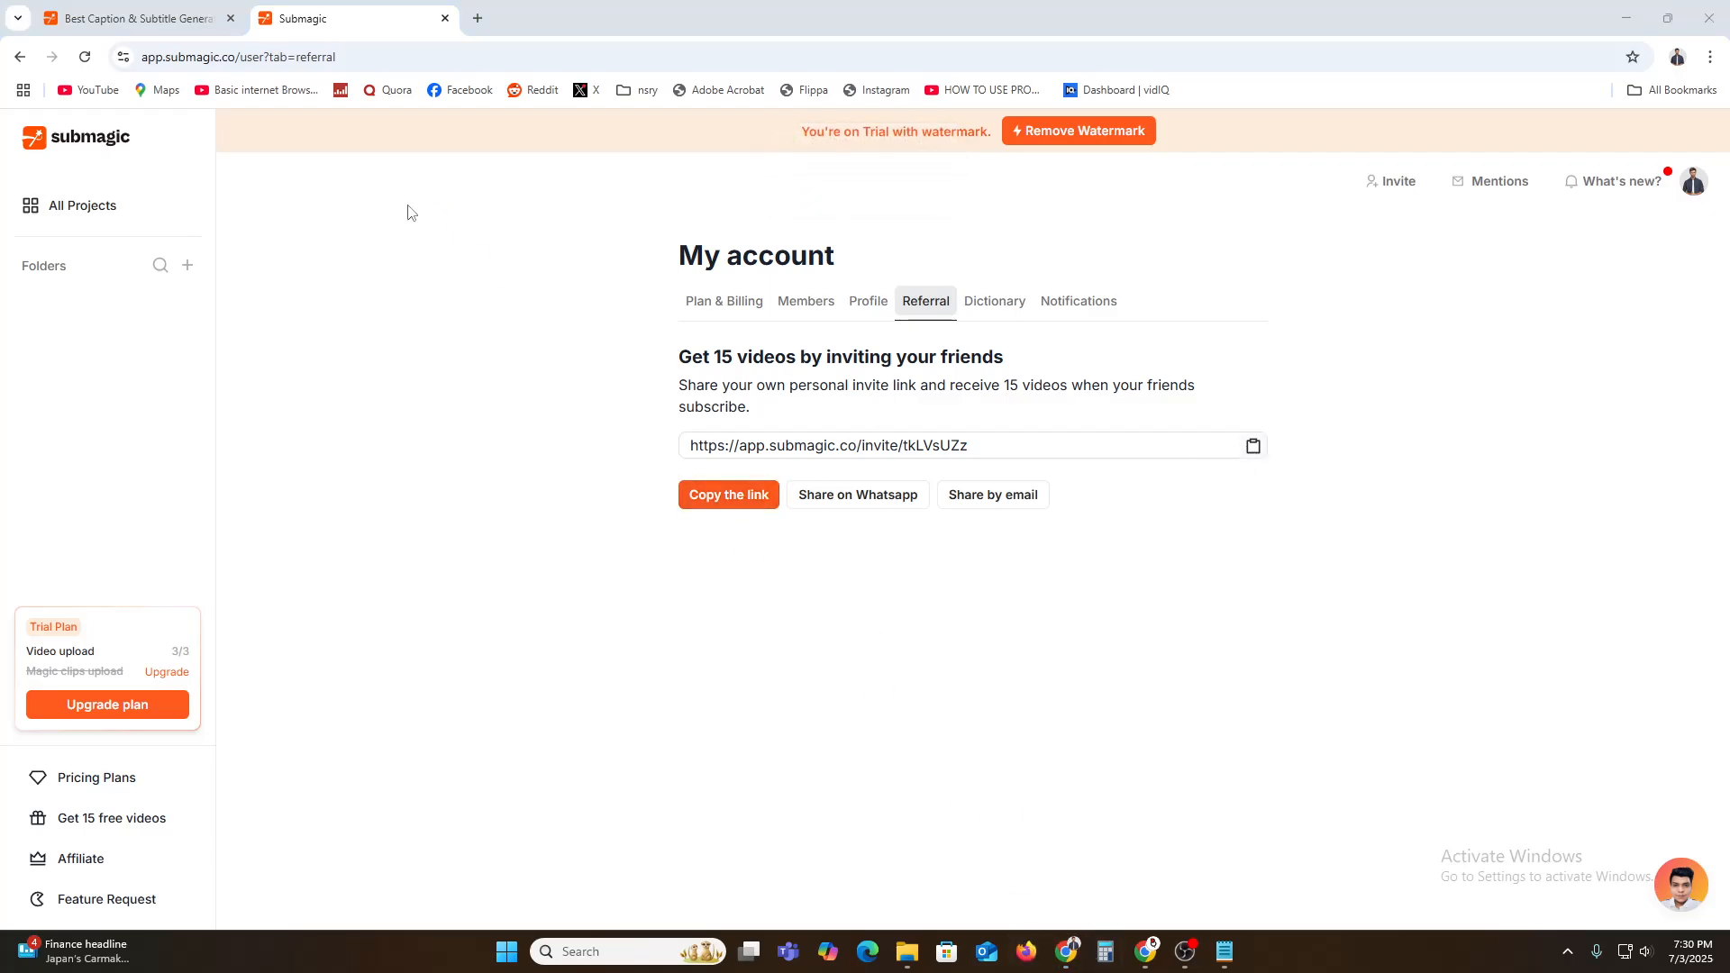
{"action": "key", "text": "ctrl+v"}
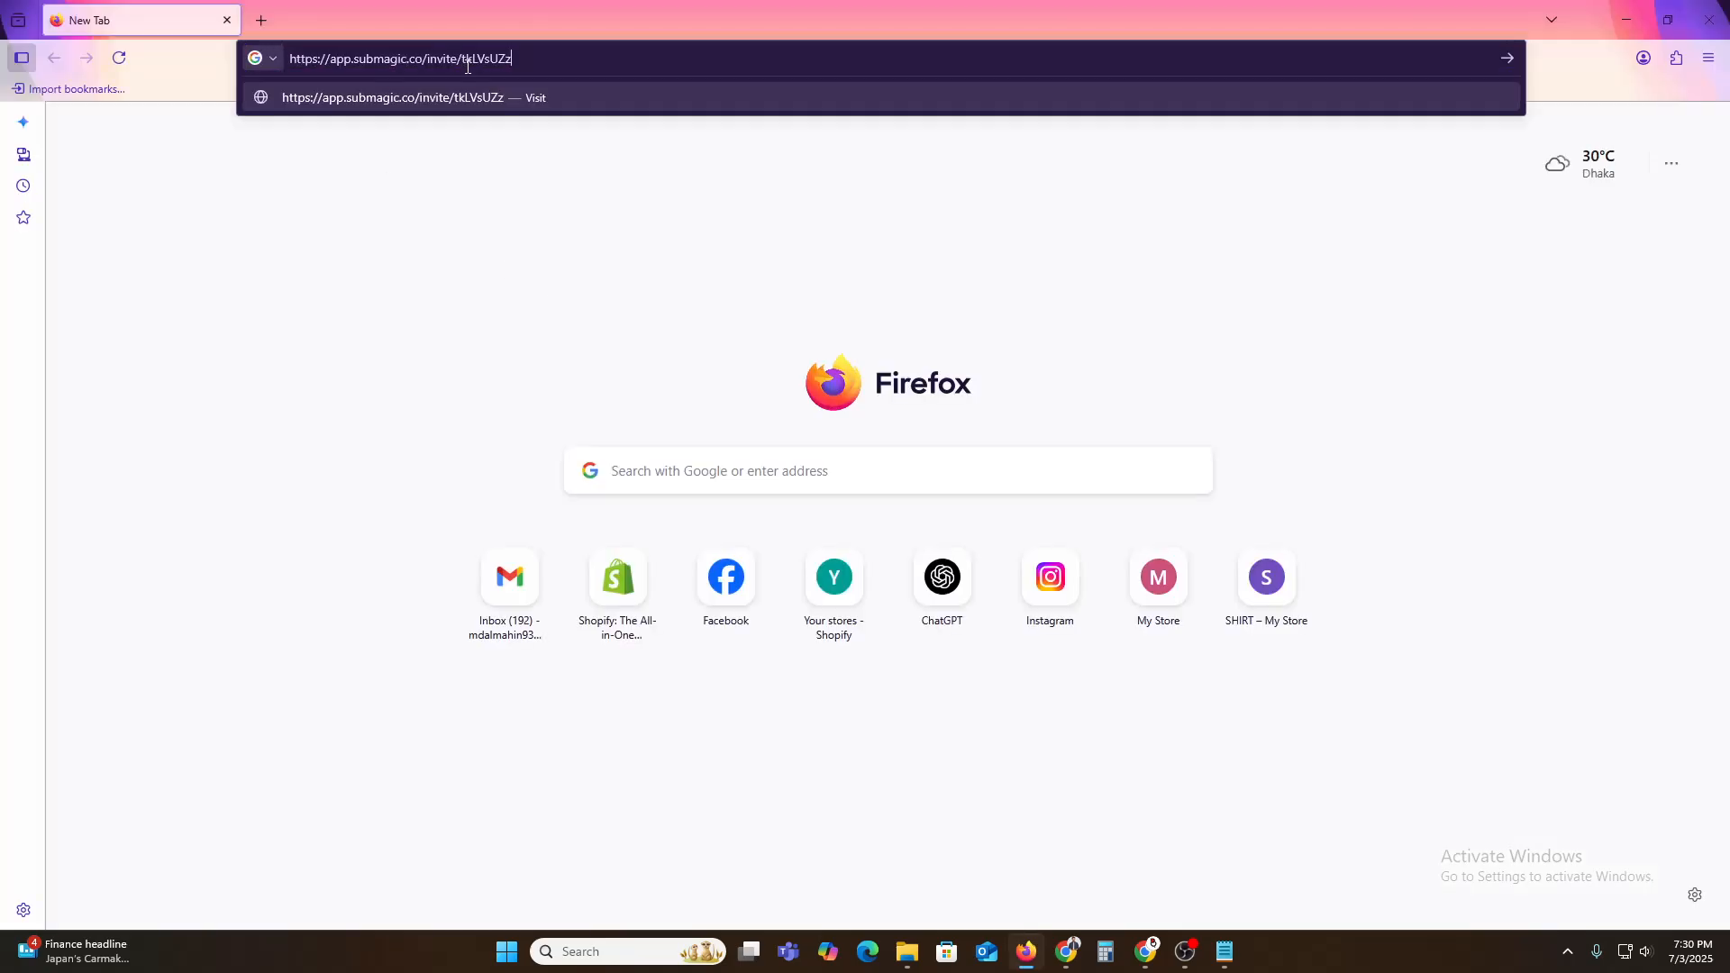
{"action": "key", "text": "Return"}
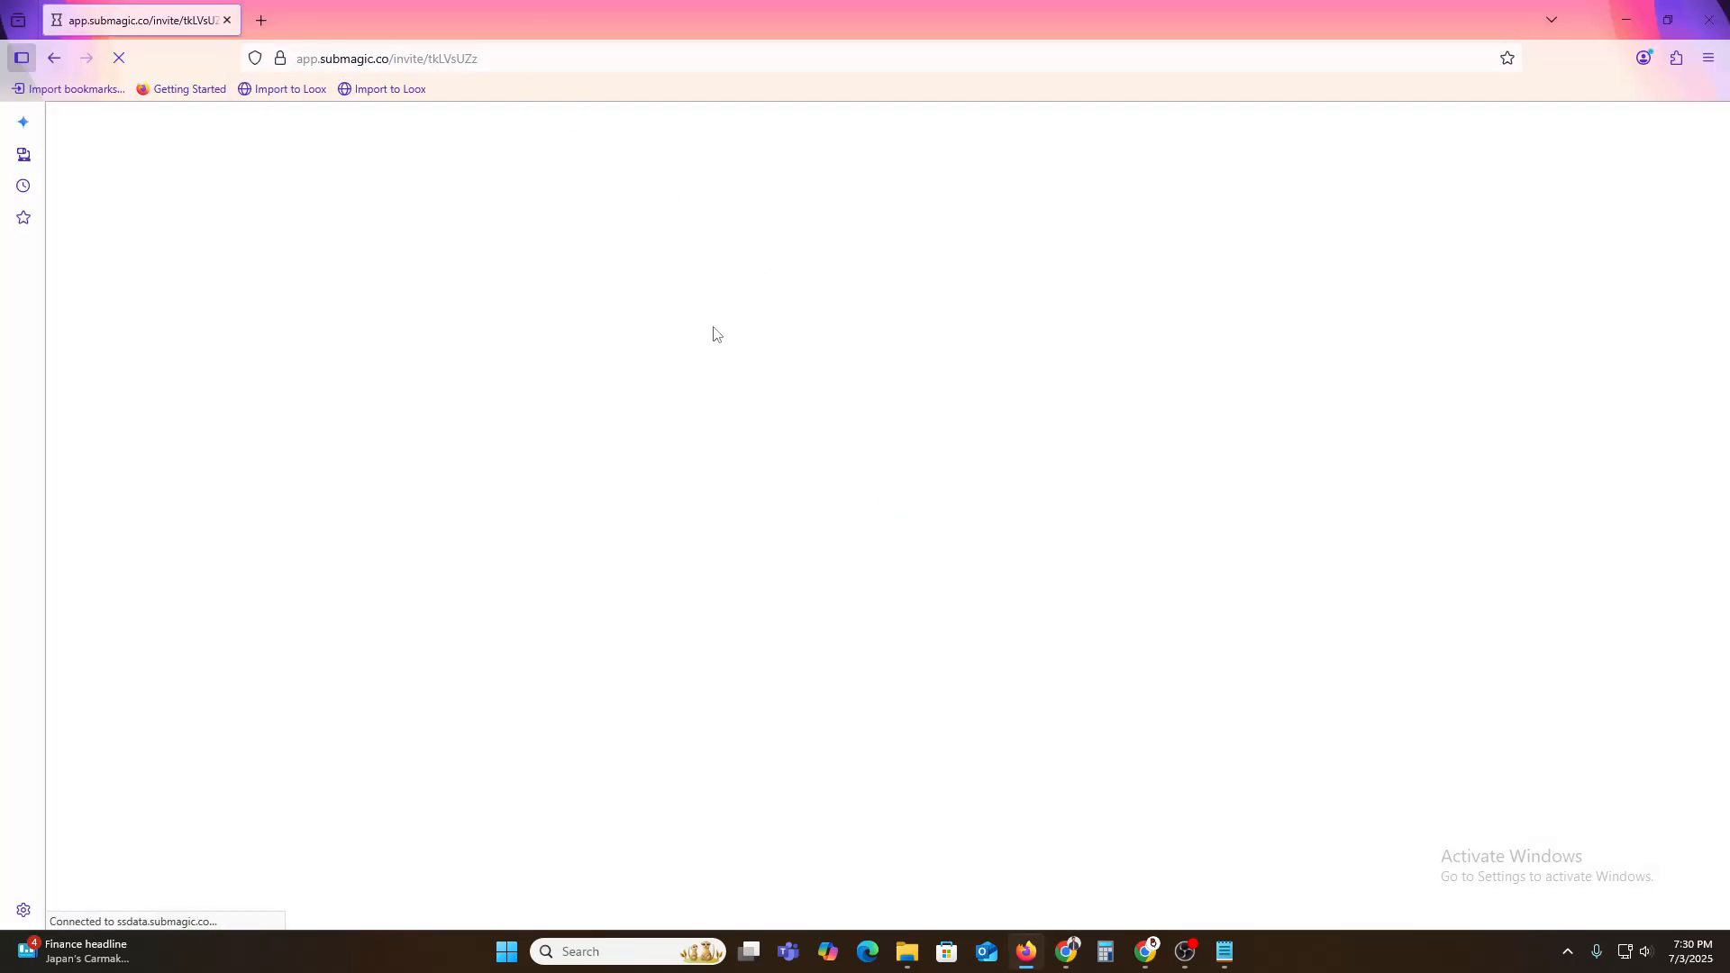
Sign up for Submagic with the existing Google account and allow access to its profile information
{"action": "left_click", "coordinate": [892, 306]}
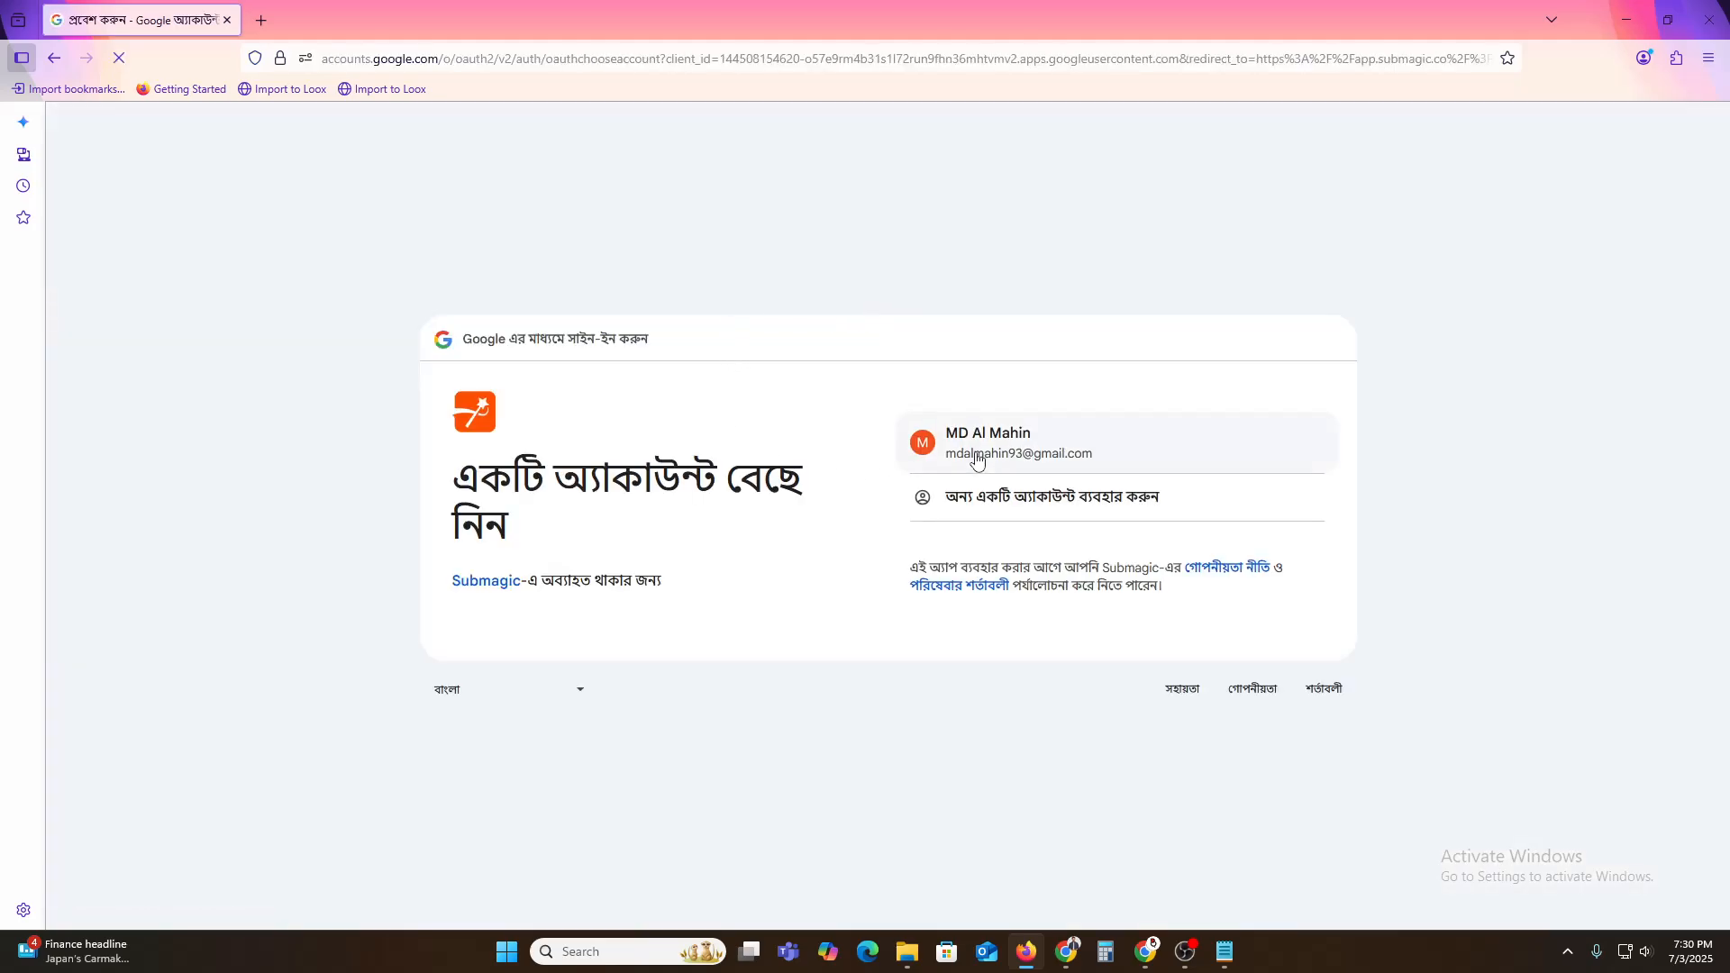
{"action": "left_click", "coordinate": [1012, 443]}
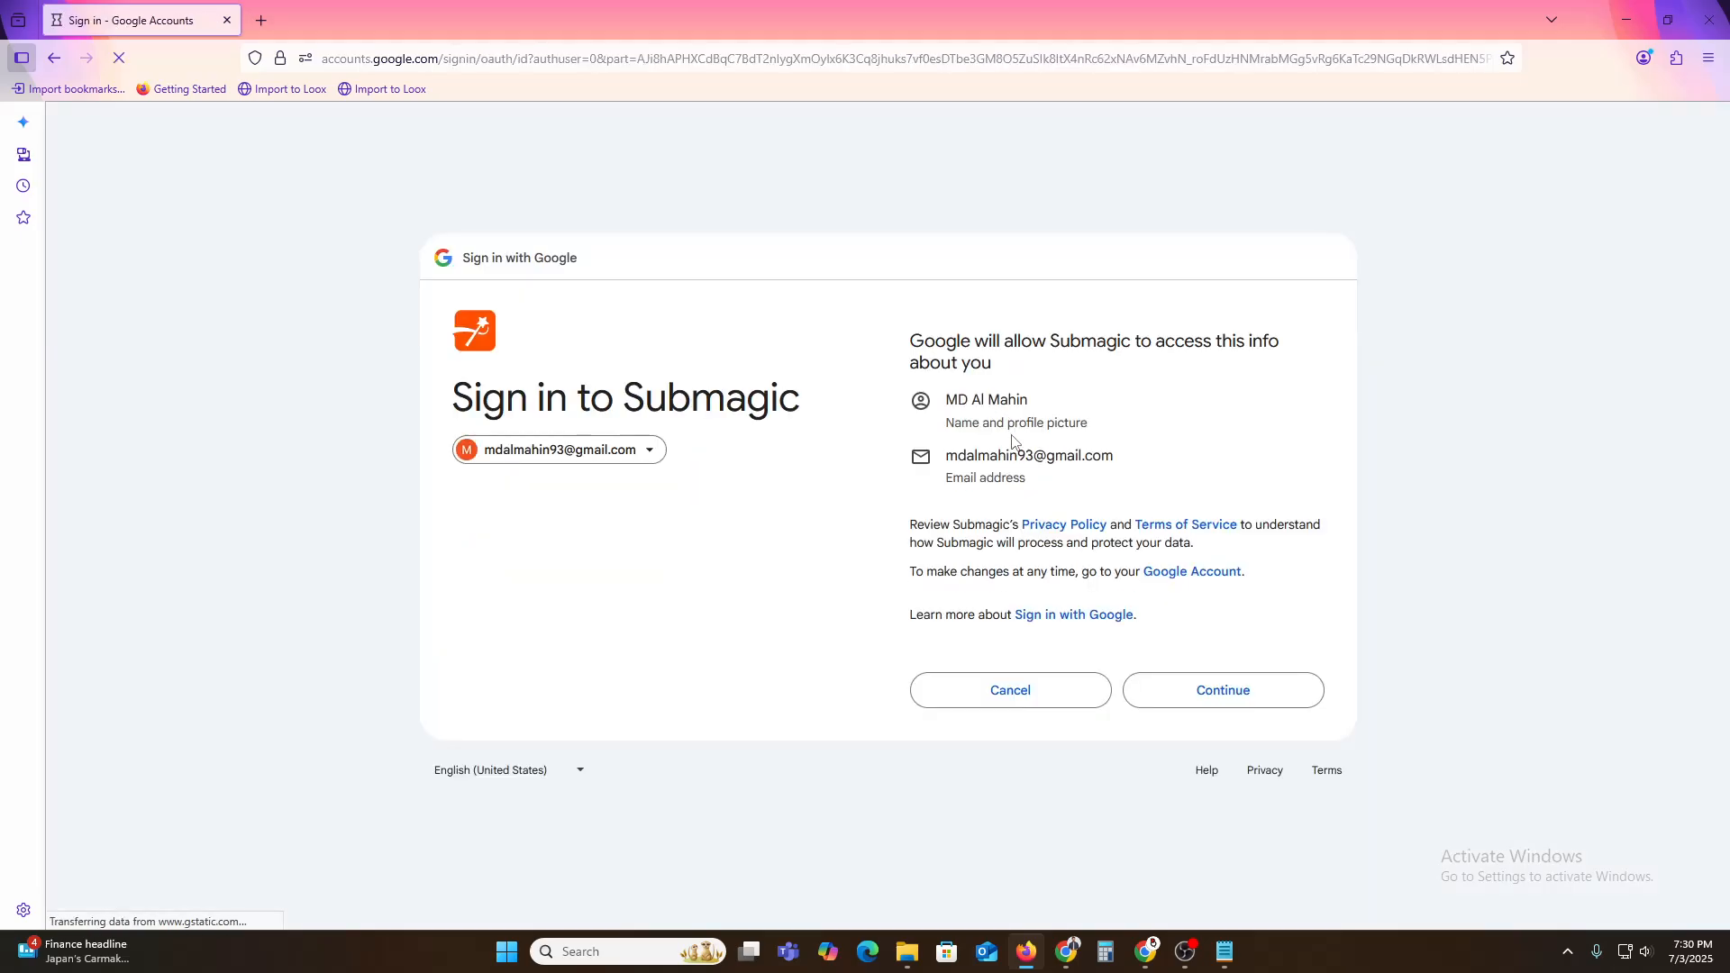
{"action": "left_click", "coordinate": [1241, 695]}
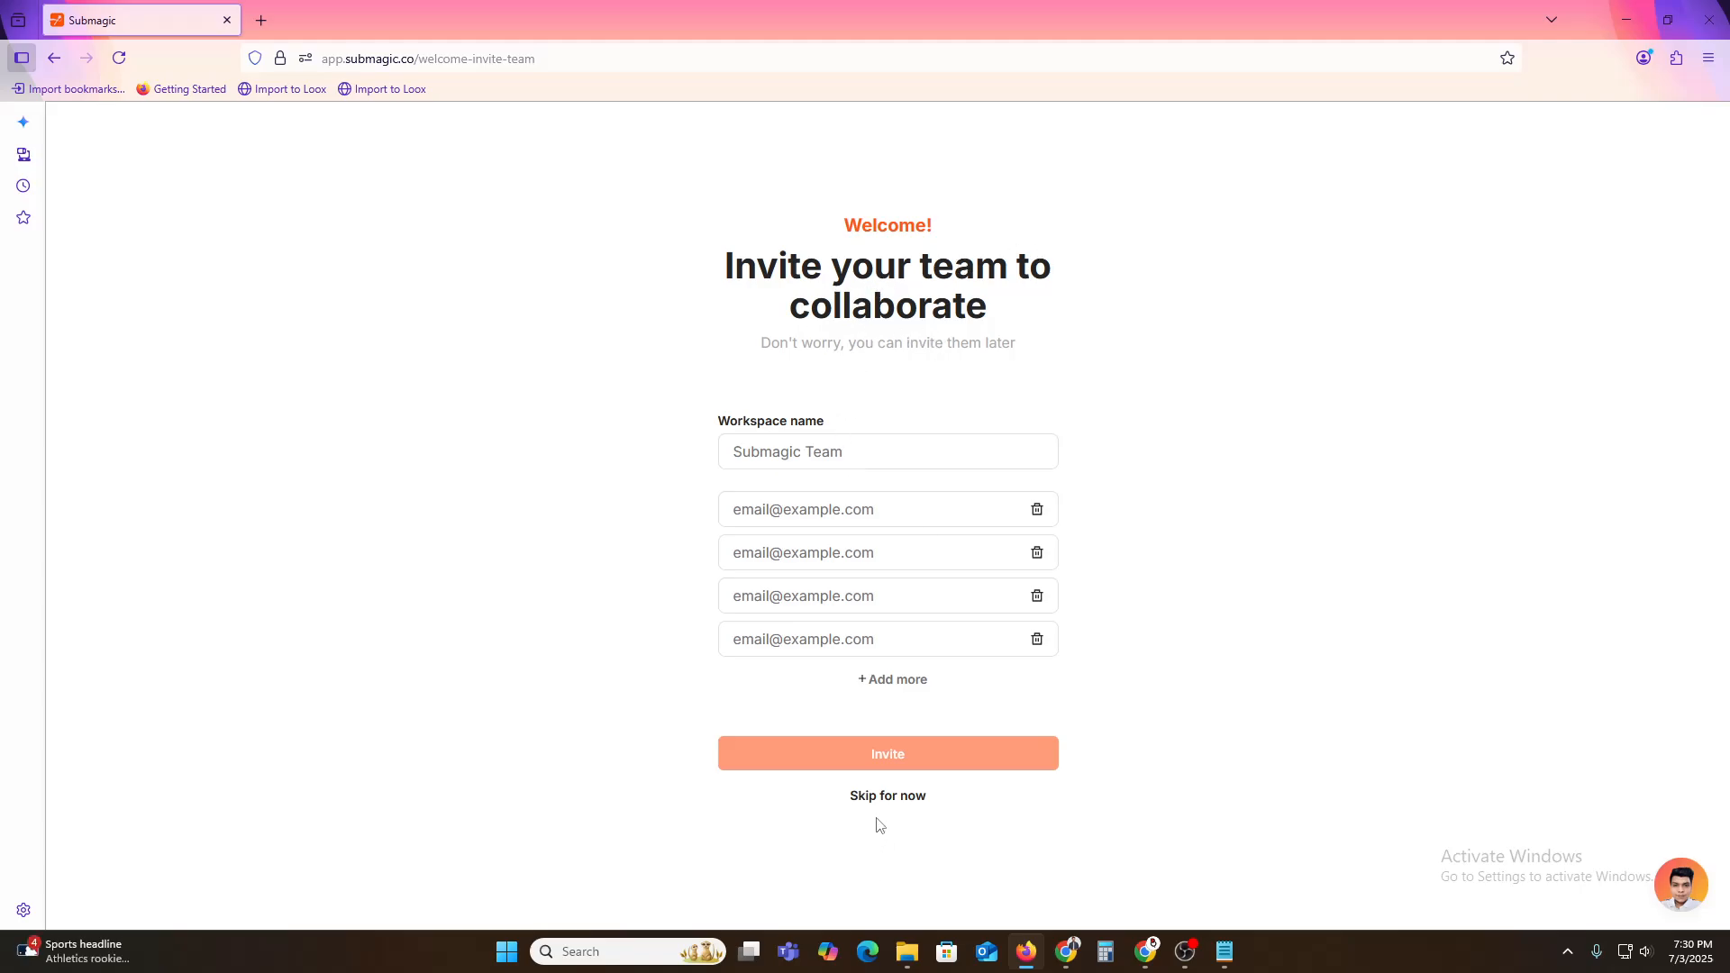
Skip the team invitation and close the Generate captions with AI upload dialog
{"action": "left_click", "coordinate": [888, 800]}
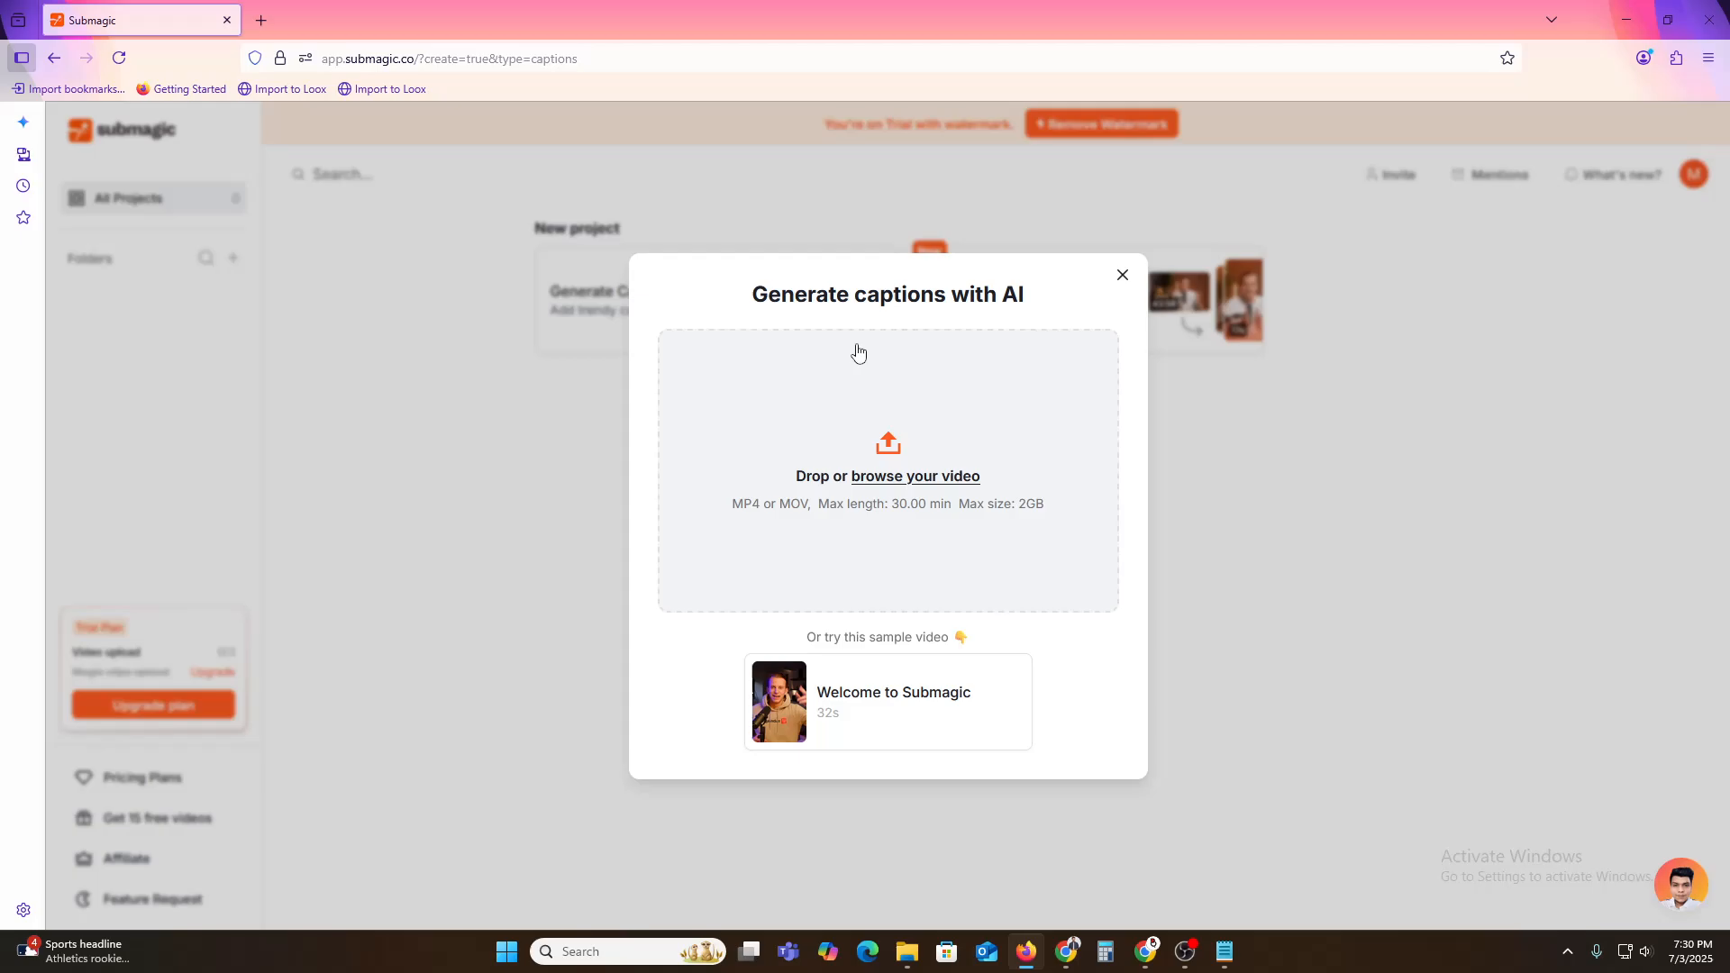
{"action": "left_click_drag", "start_coordinate": [815, 296], "coordinate": [896, 295]}
{"action": "left_click", "coordinate": [904, 297]}
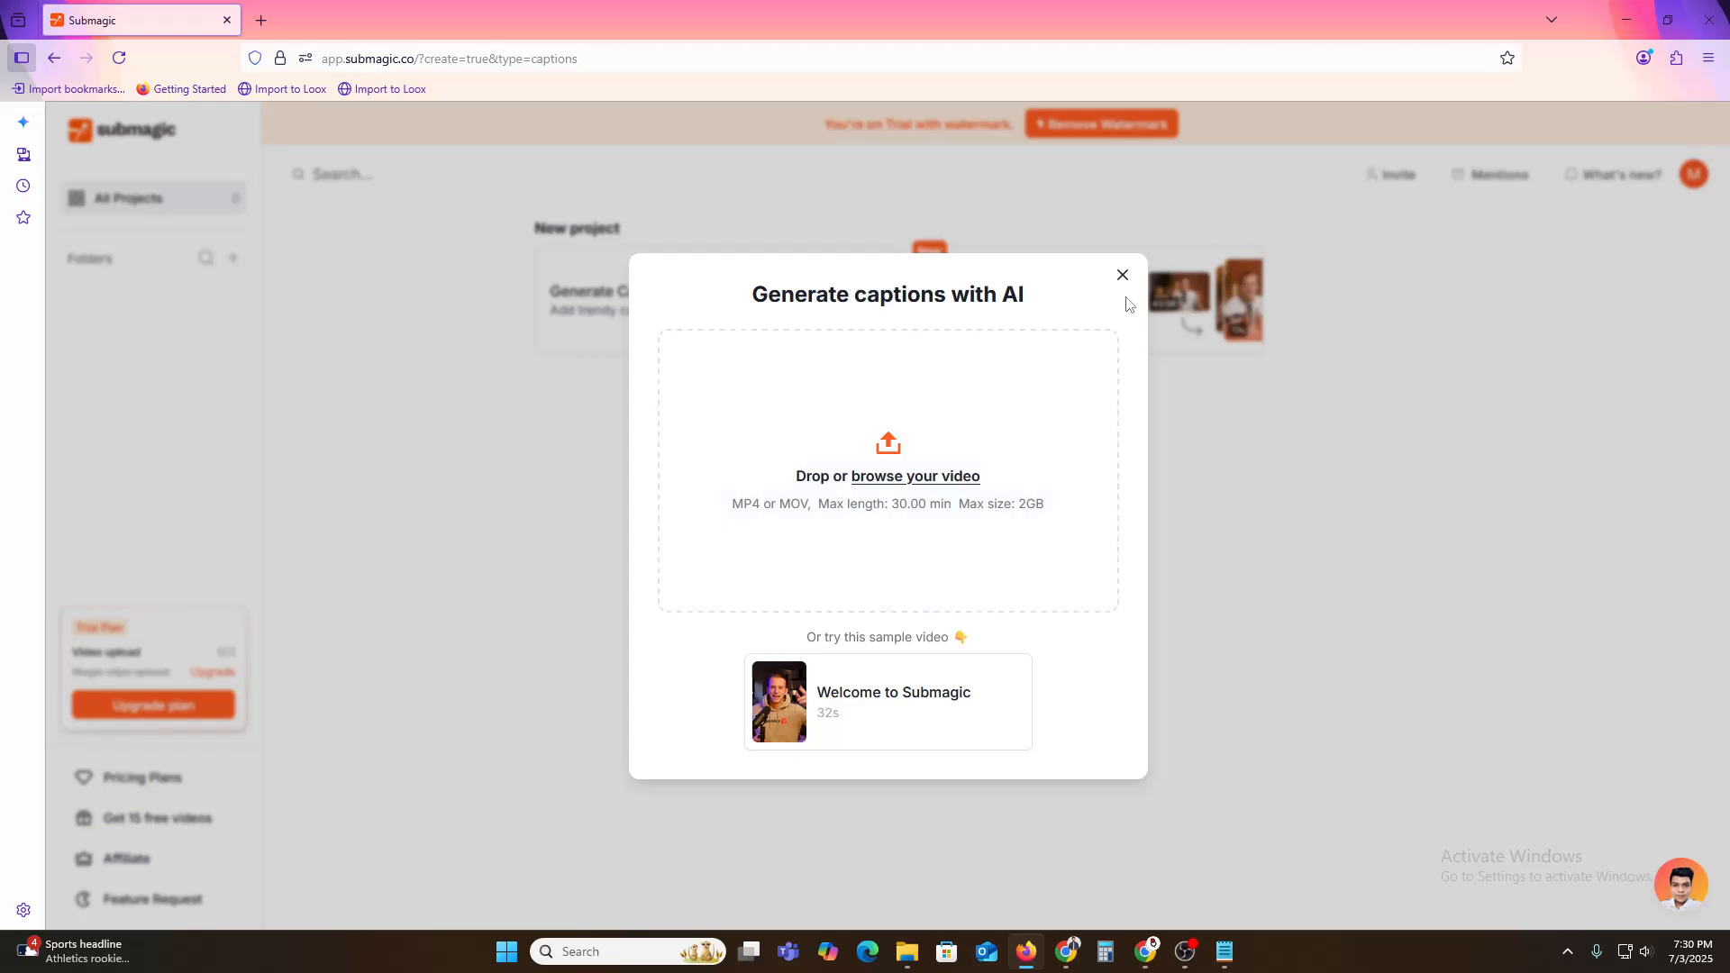
{"action": "left_click", "coordinate": [1122, 276]}
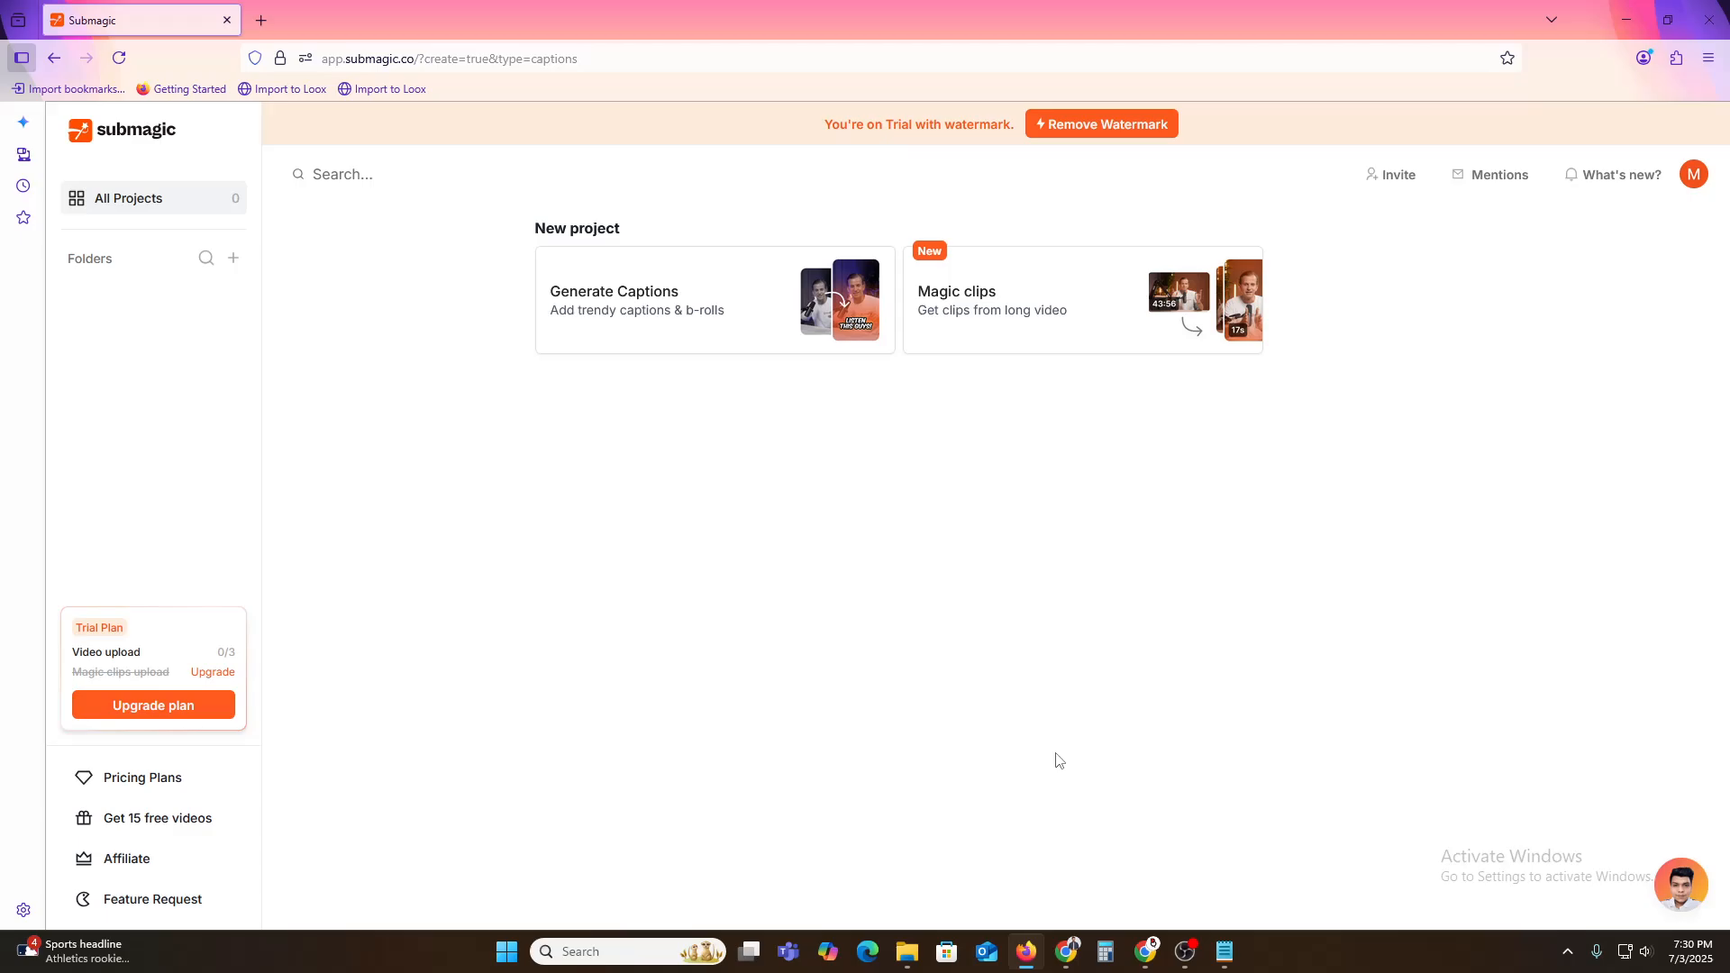
Switch back to Chrome, reload the account page, check the Plan & Billing details, and return to all projects
{"action": "mouse_move", "coordinate": [1066, 949]}
{"action": "left_click", "coordinate": [1066, 860]}
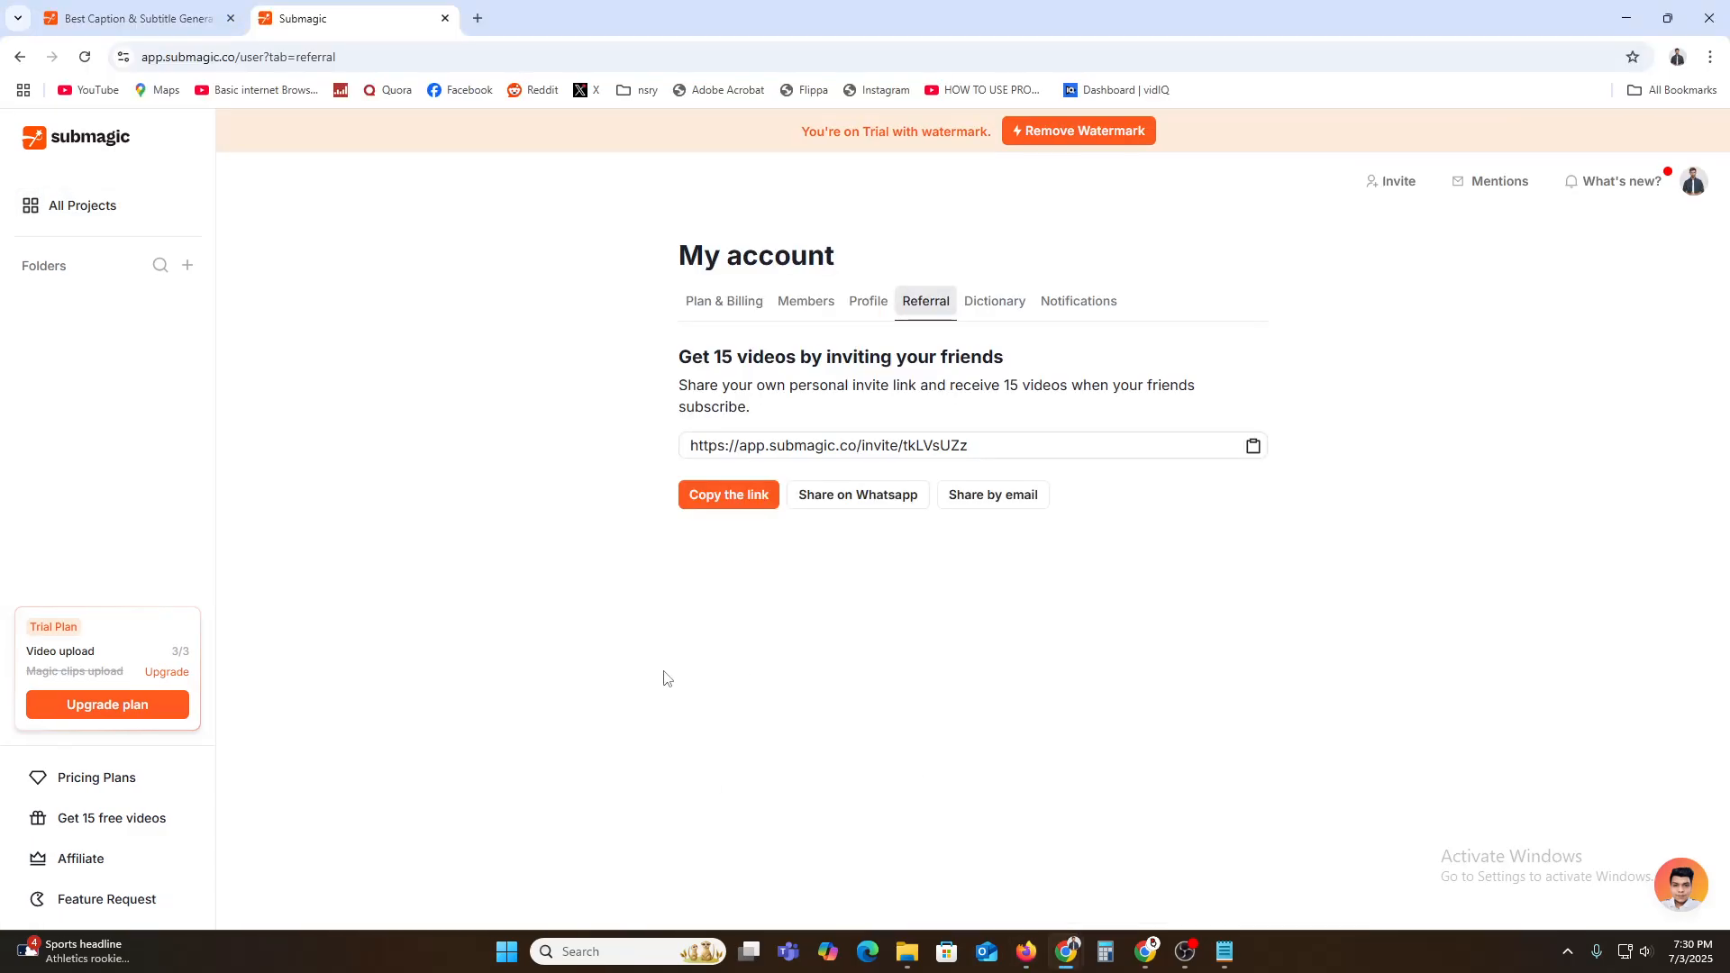
{"action": "left_click", "coordinate": [86, 57]}
{"action": "left_click", "coordinate": [726, 302]}
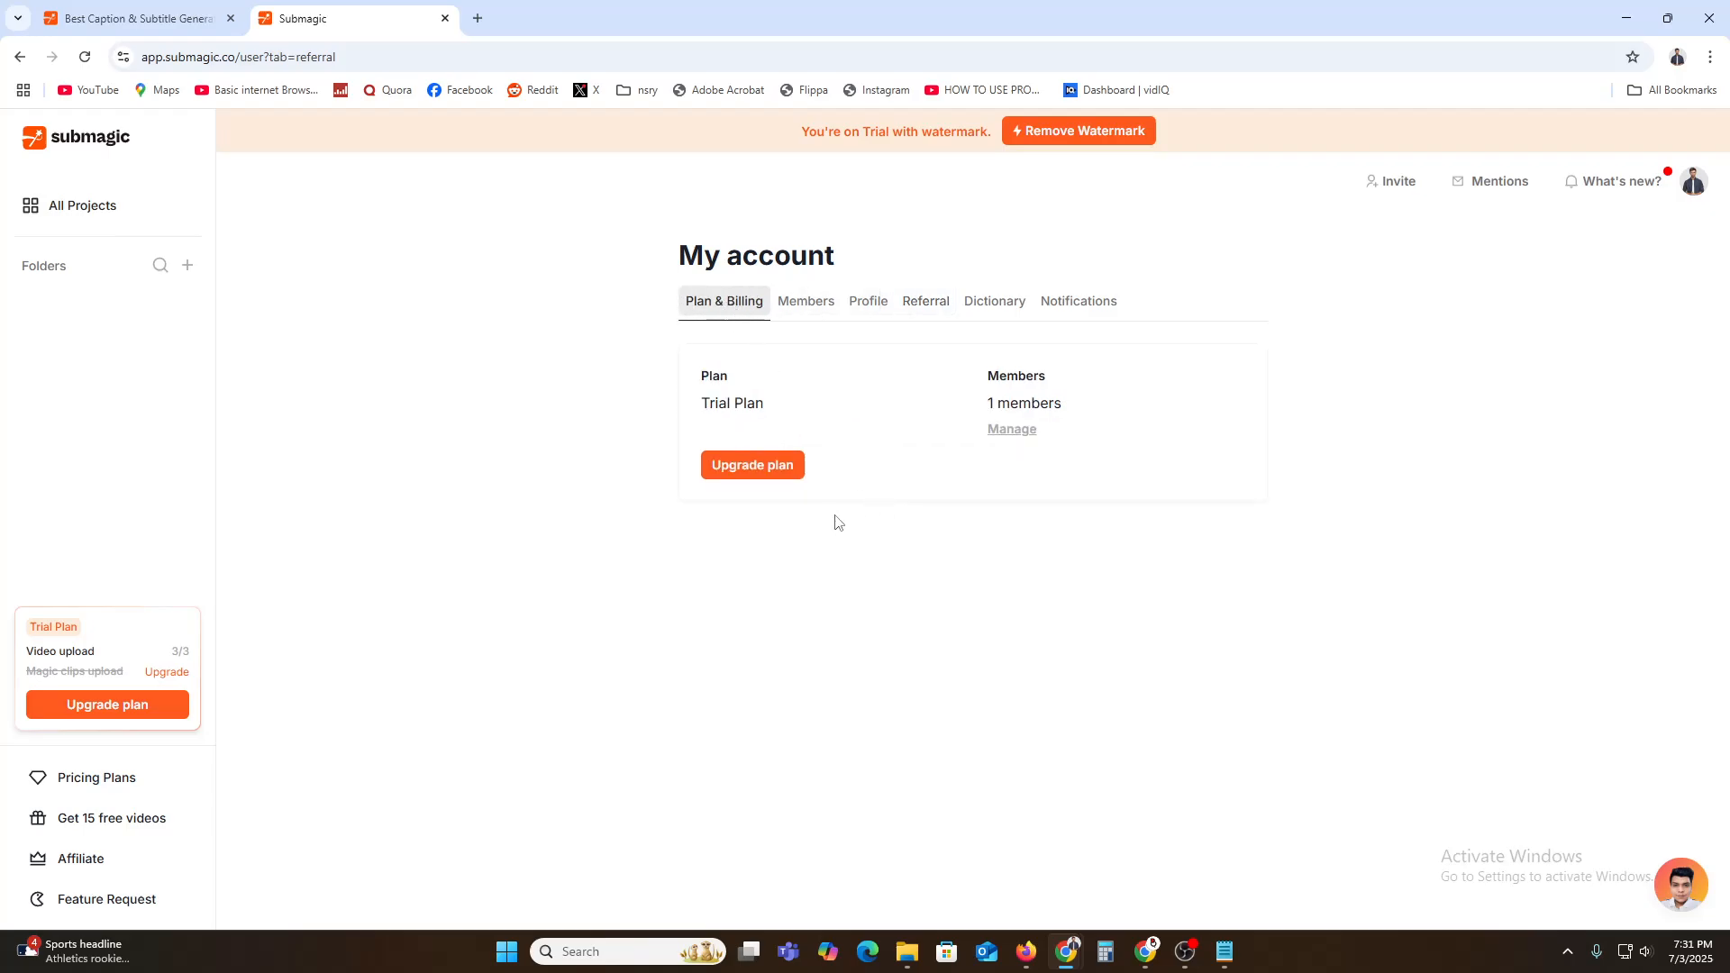
{"action": "left_click", "coordinate": [127, 191]}
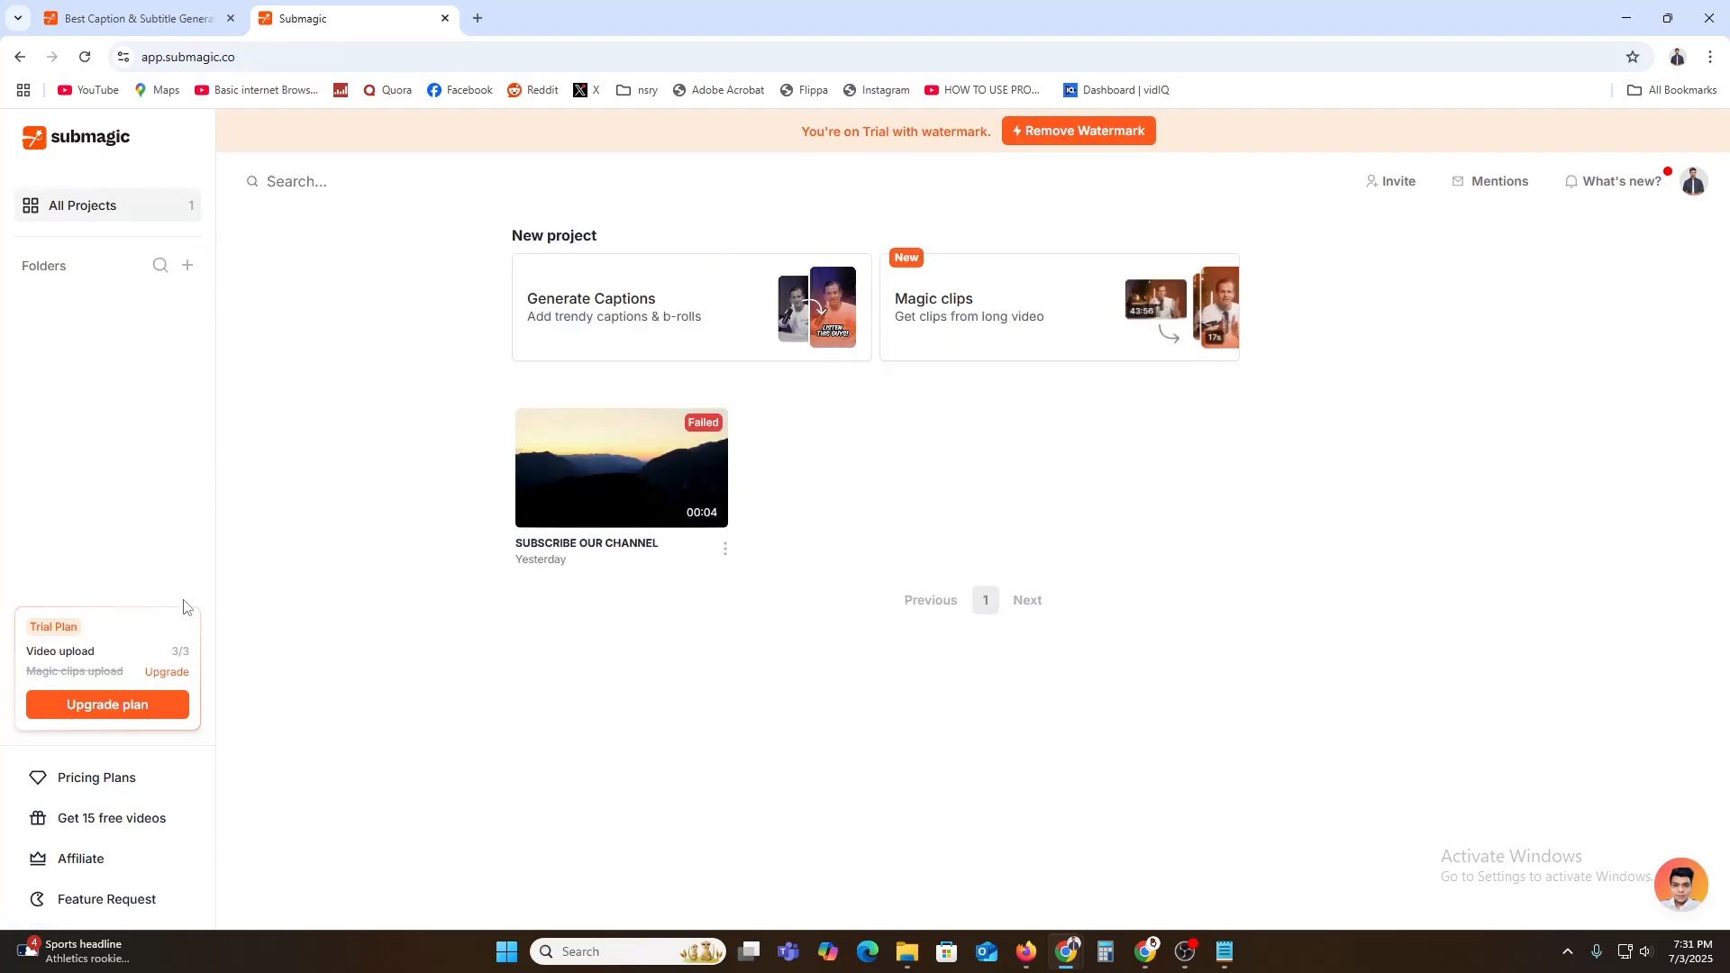
Open and dismiss the caption generator in Chrome, and close the Chrome window to return to Firefox
{"action": "left_click", "coordinate": [677, 312]}
{"action": "left_click", "coordinate": [1247, 231]}
{"action": "left_click", "coordinate": [1709, 18]}
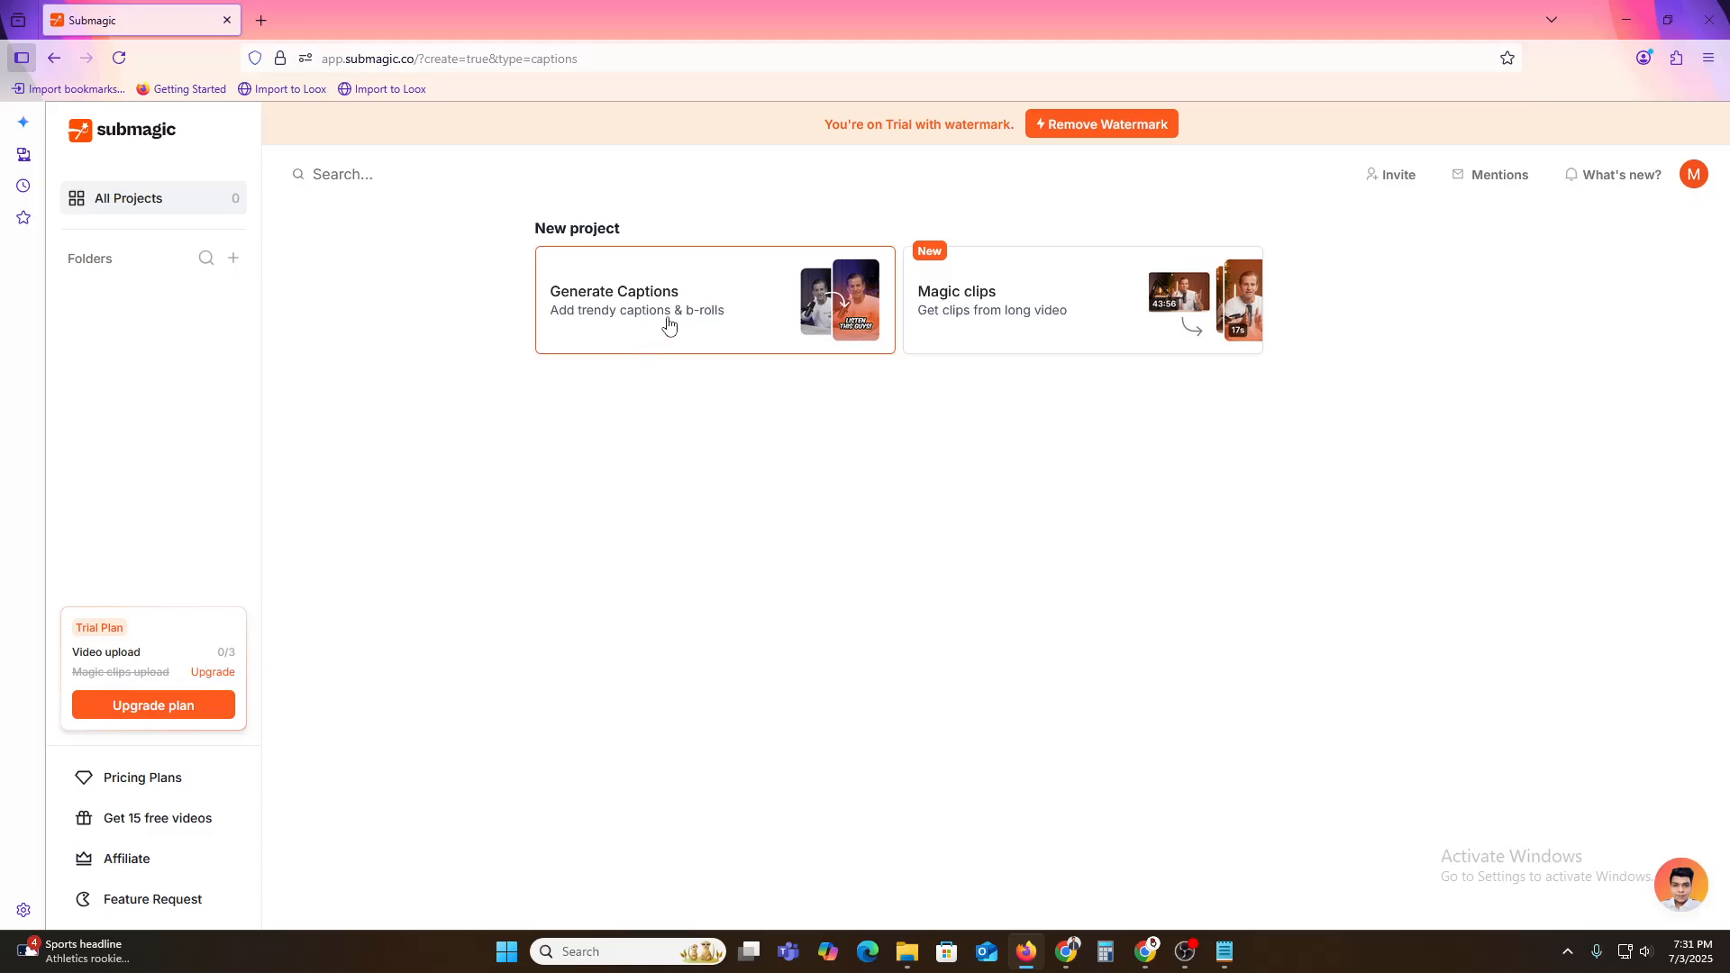
Upload the GoHighLevel Pricing Explained 2025 video from the 03-07-25 SHORT folder on drive E to the caption generator
{"action": "left_click", "coordinate": [702, 290]}
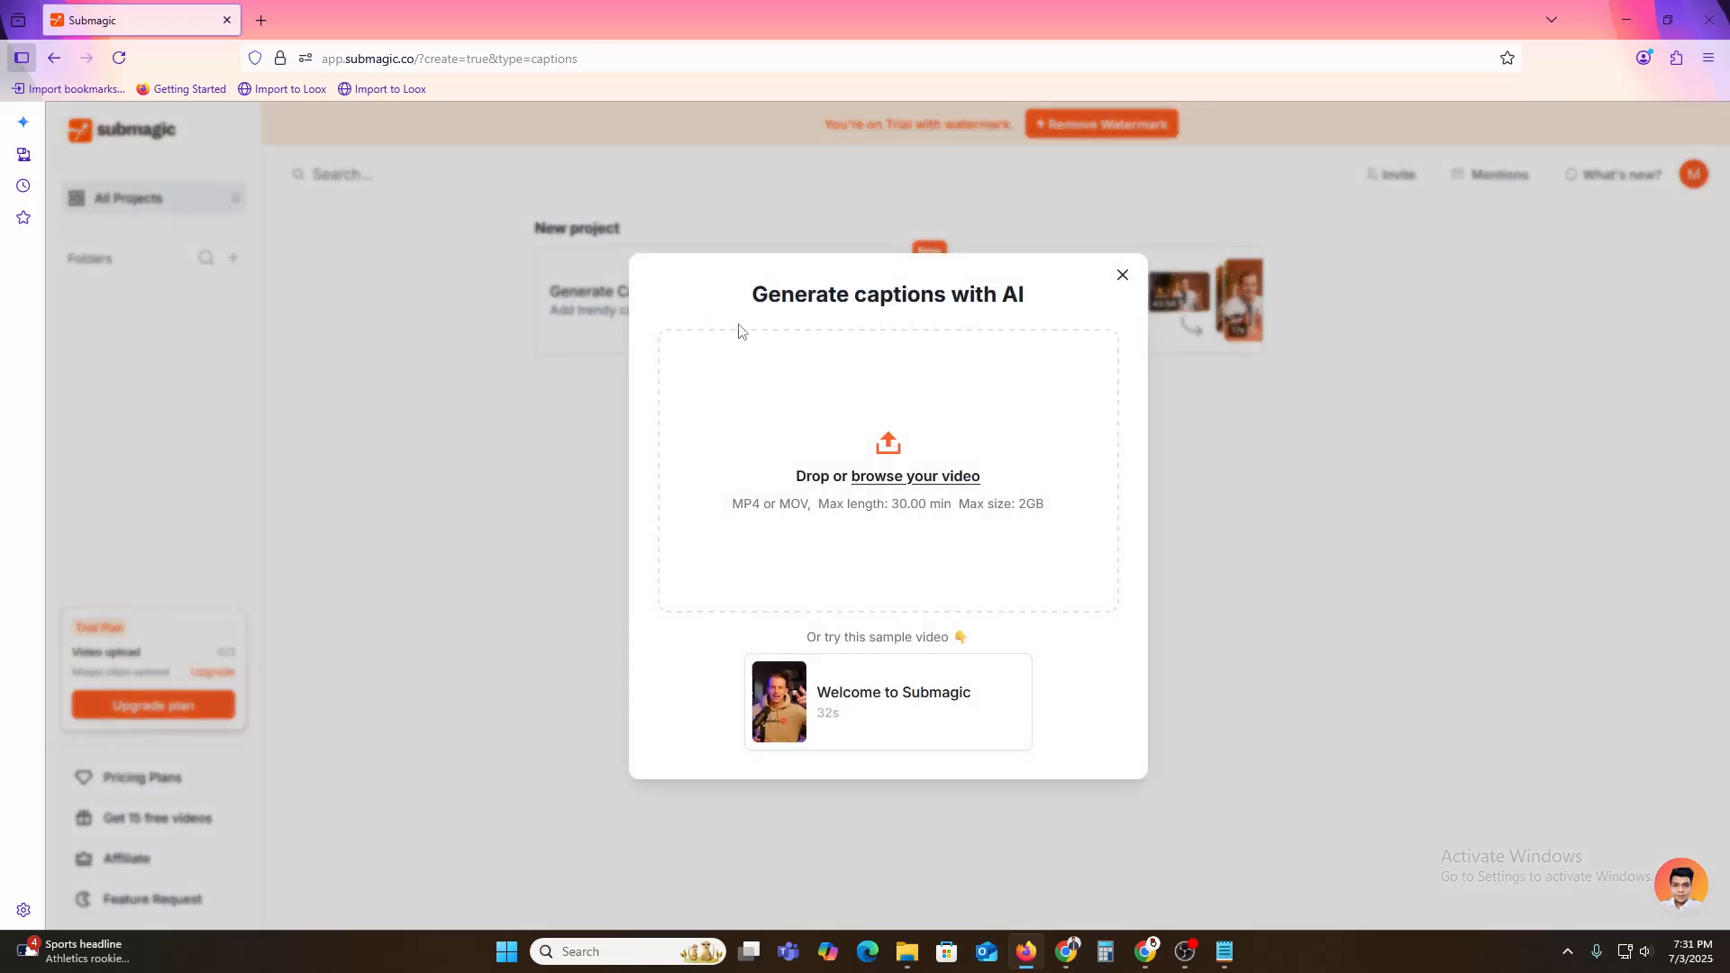
{"action": "left_click", "coordinate": [797, 507]}
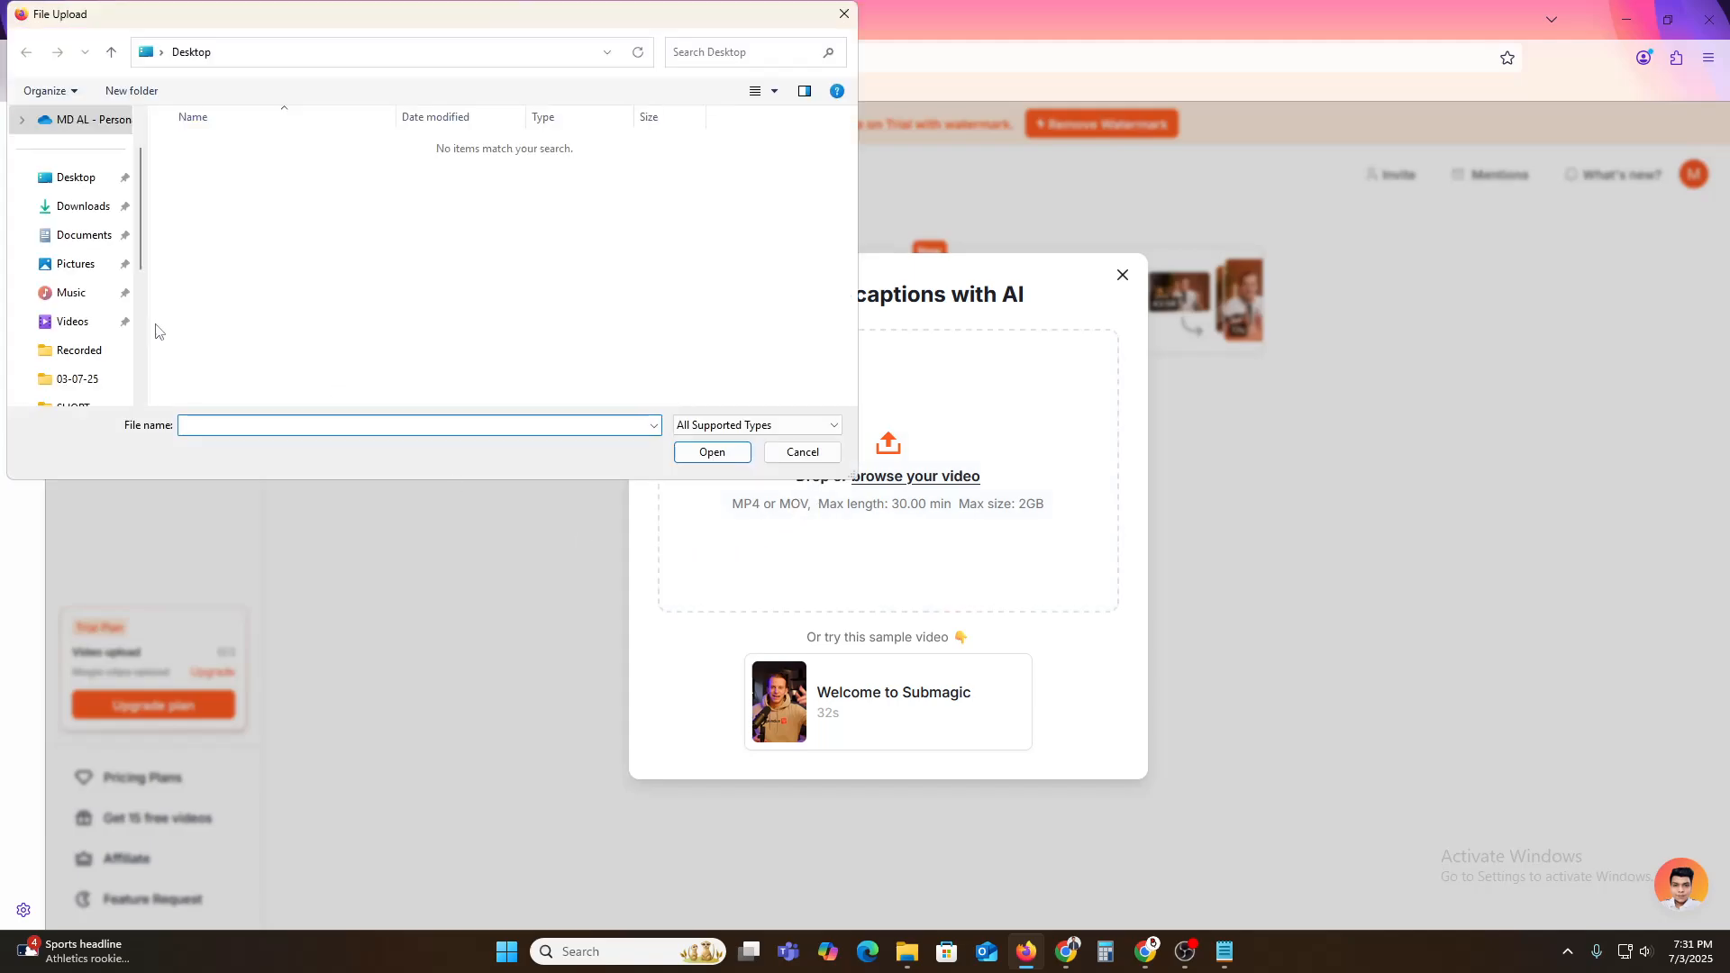
{"action": "scroll", "coordinate": [70, 321], "scroll_direction": "down", "scroll_amount": 3}
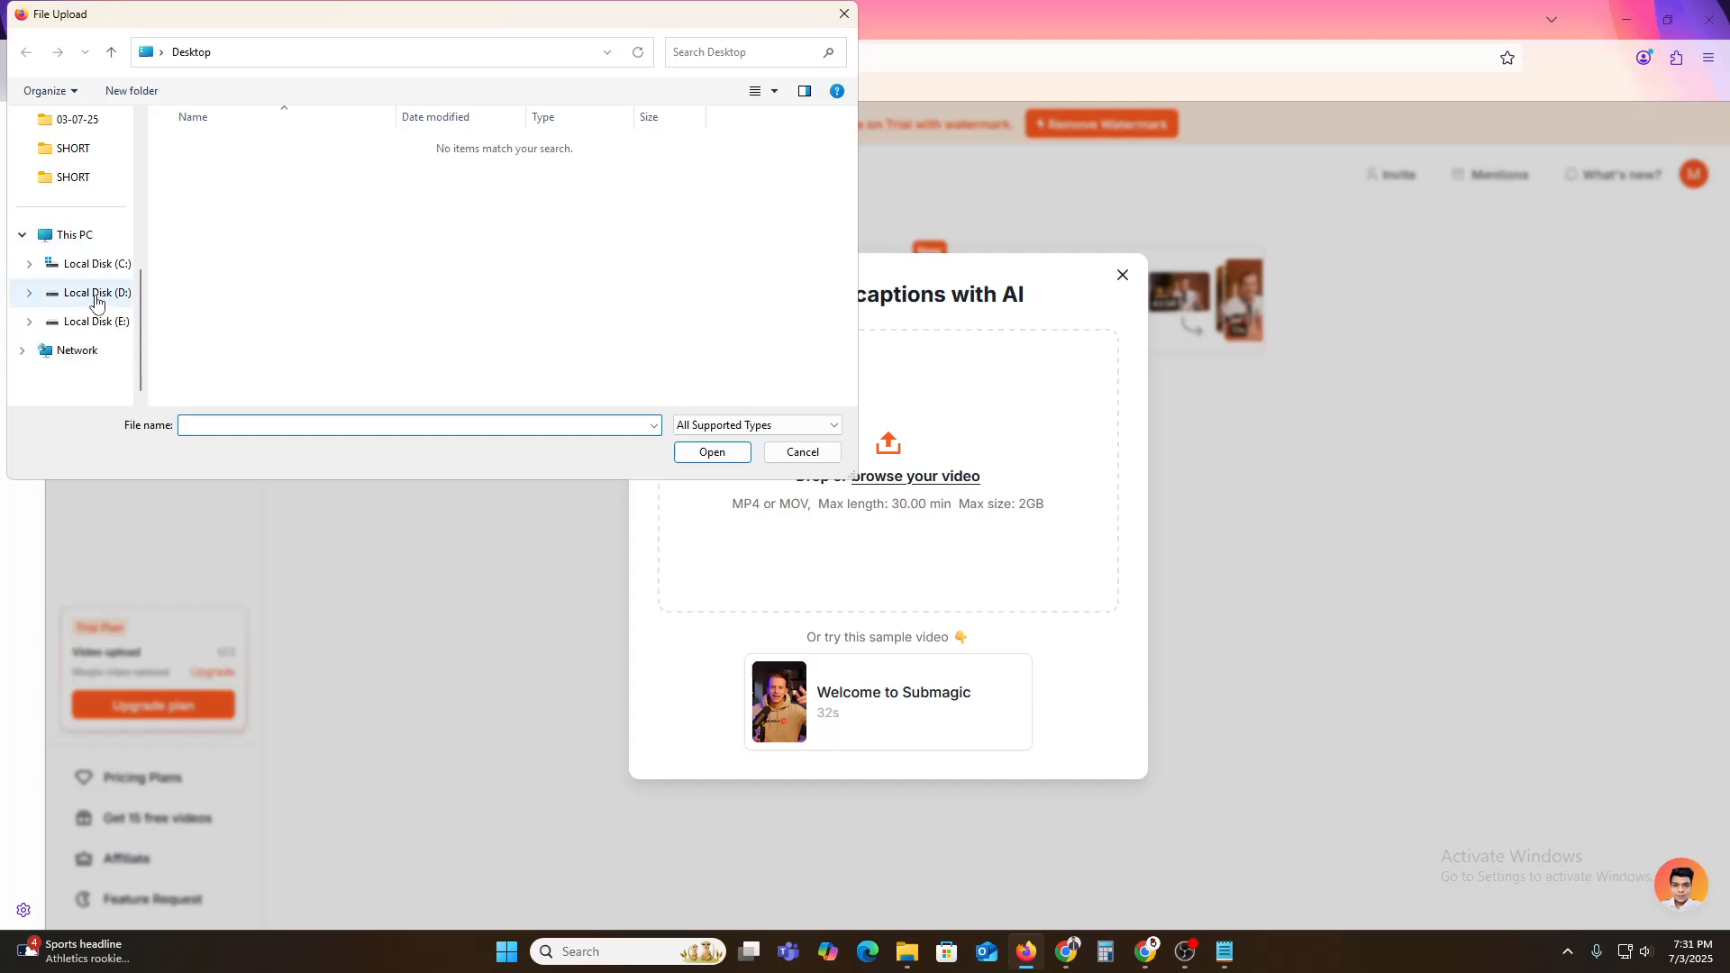
{"action": "left_click", "coordinate": [96, 294]}
{"action": "left_click", "coordinate": [98, 322]}
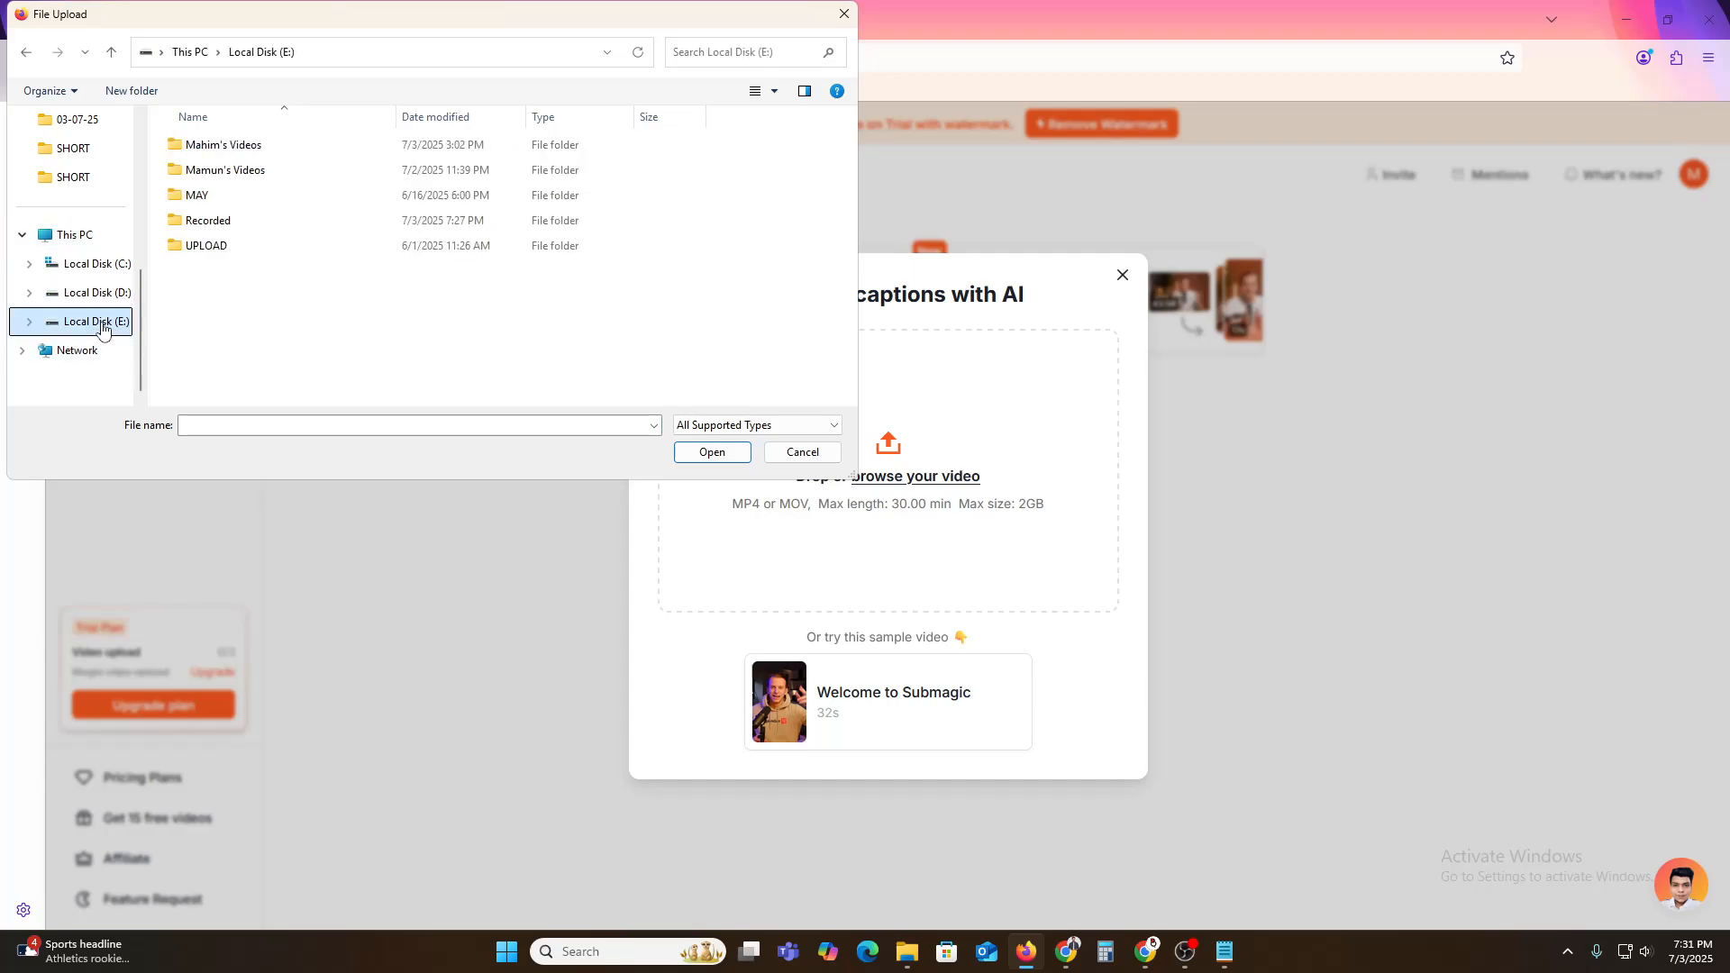
{"action": "double_click", "coordinate": [255, 146]}
{"action": "double_click", "coordinate": [212, 193]}
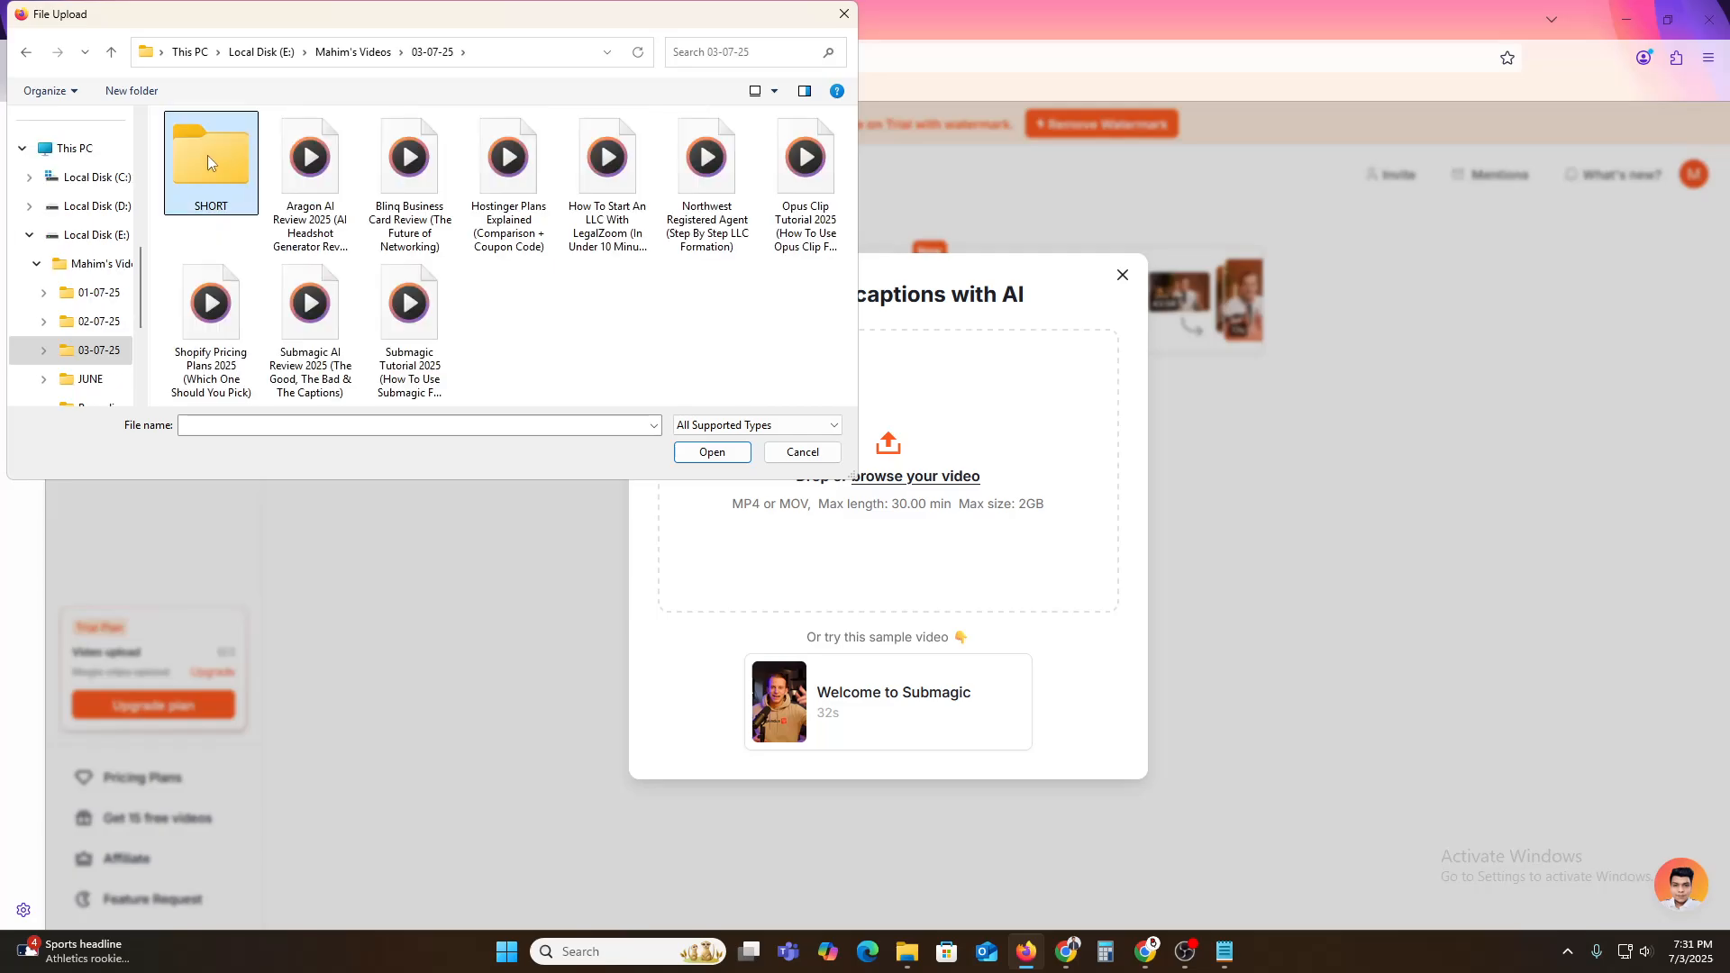
{"action": "double_click", "coordinate": [207, 155]}
{"action": "left_click", "coordinate": [310, 171]}
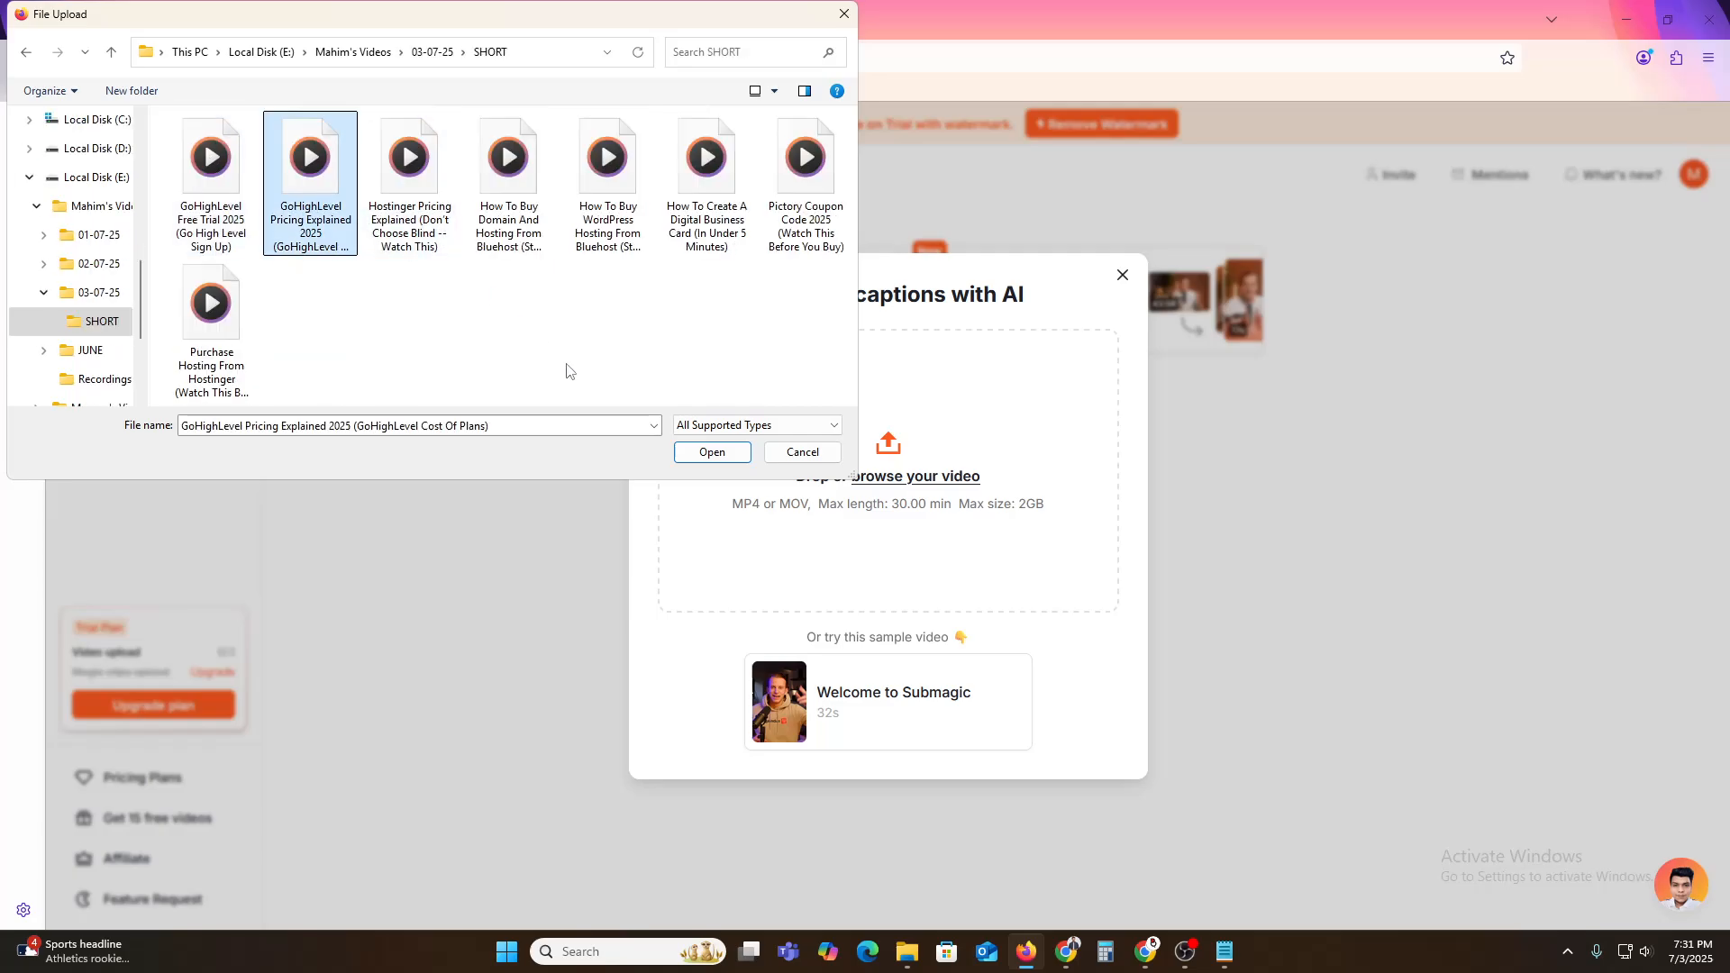
{"action": "left_click", "coordinate": [712, 452]}
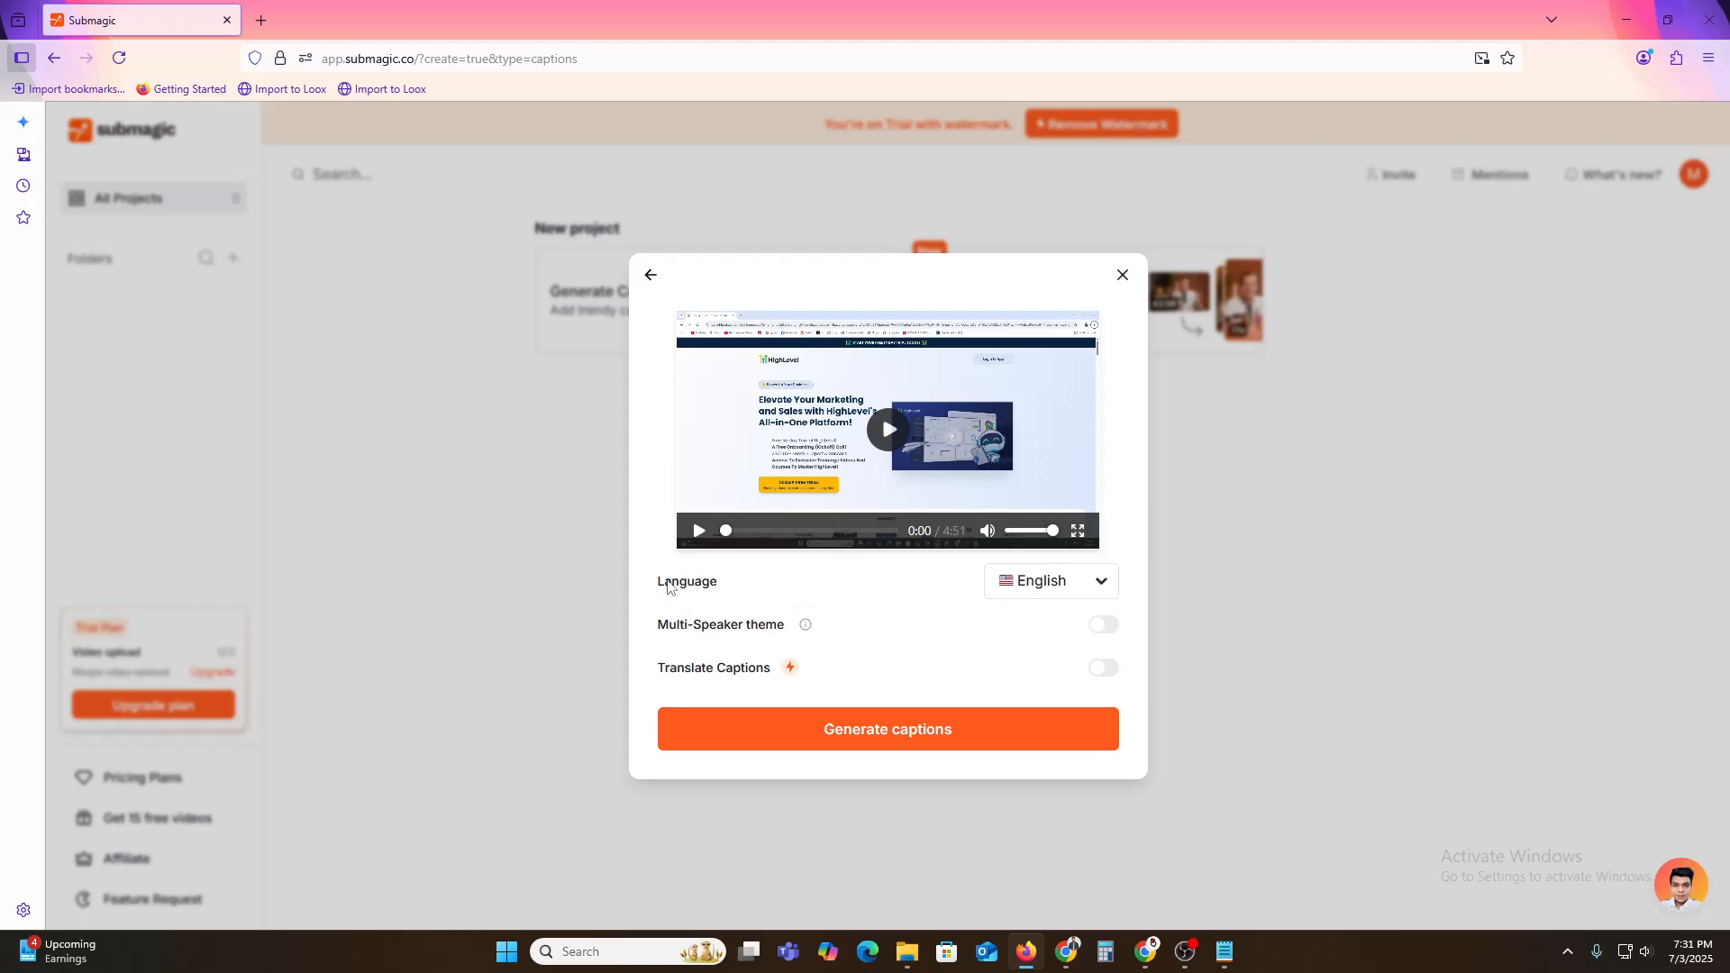
Generate captions for the uploaded video with English as the language, and follow the processing stages
{"action": "left_click_drag", "start_coordinate": [668, 584], "coordinate": [711, 586]}
{"action": "left_click", "coordinate": [674, 582]}
{"action": "left_click", "coordinate": [881, 744]}
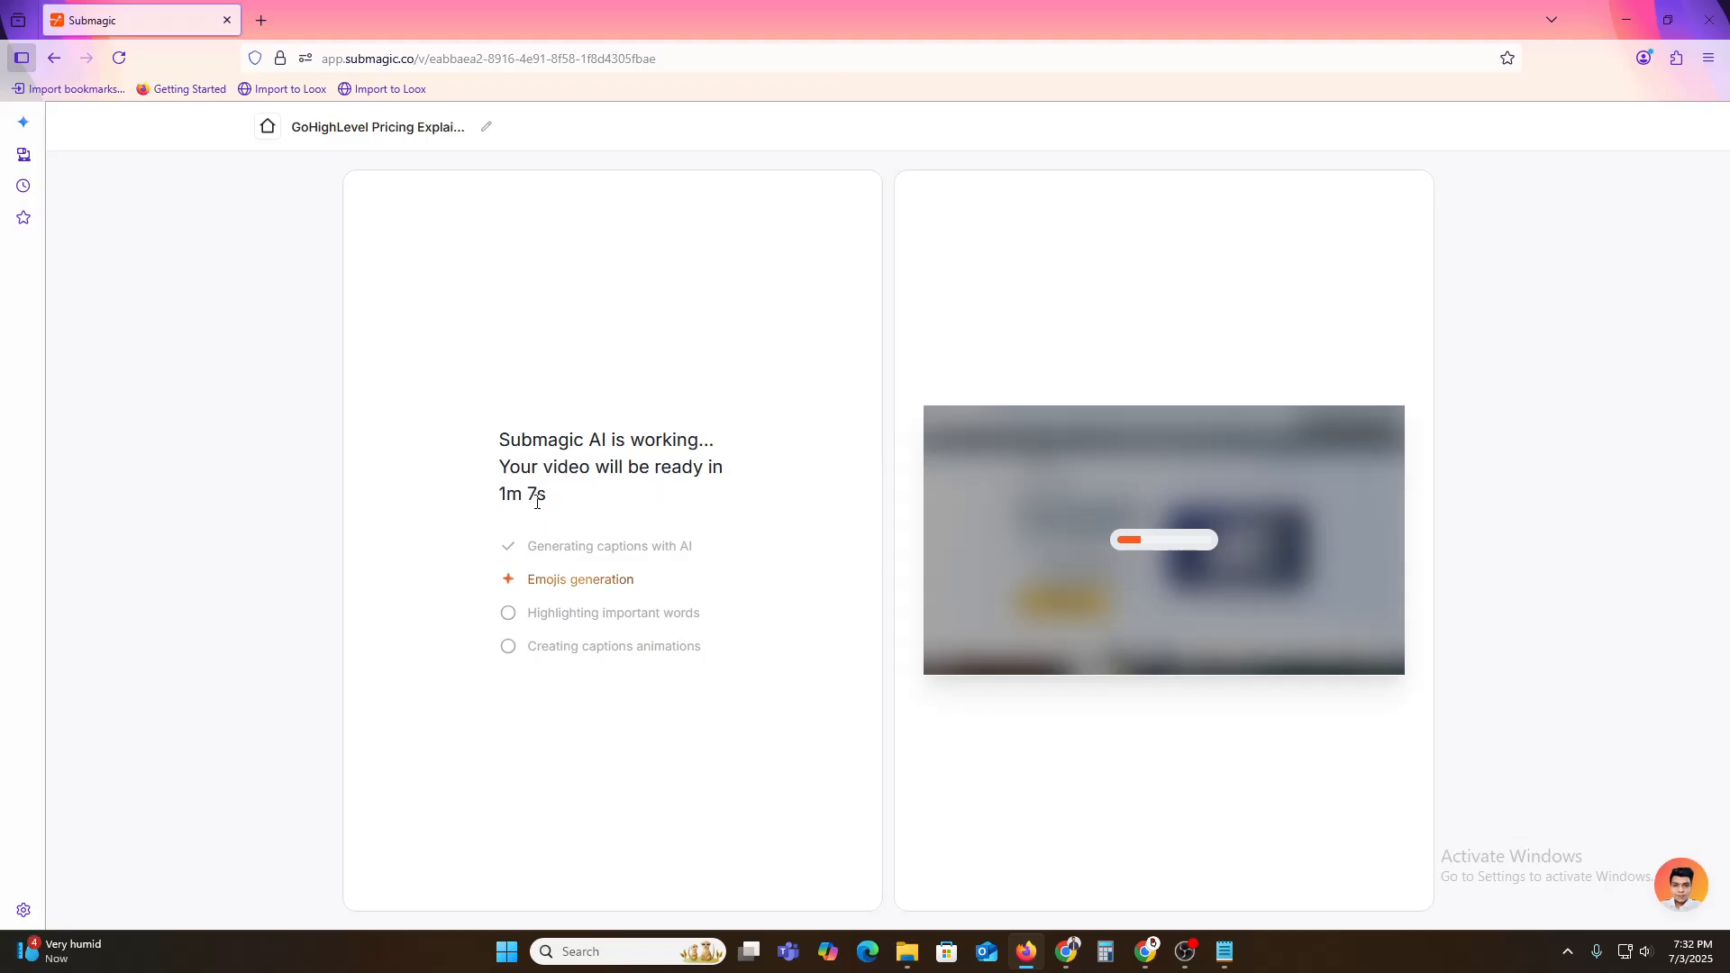
{"action": "left_click_drag", "start_coordinate": [541, 547], "coordinate": [699, 550]}
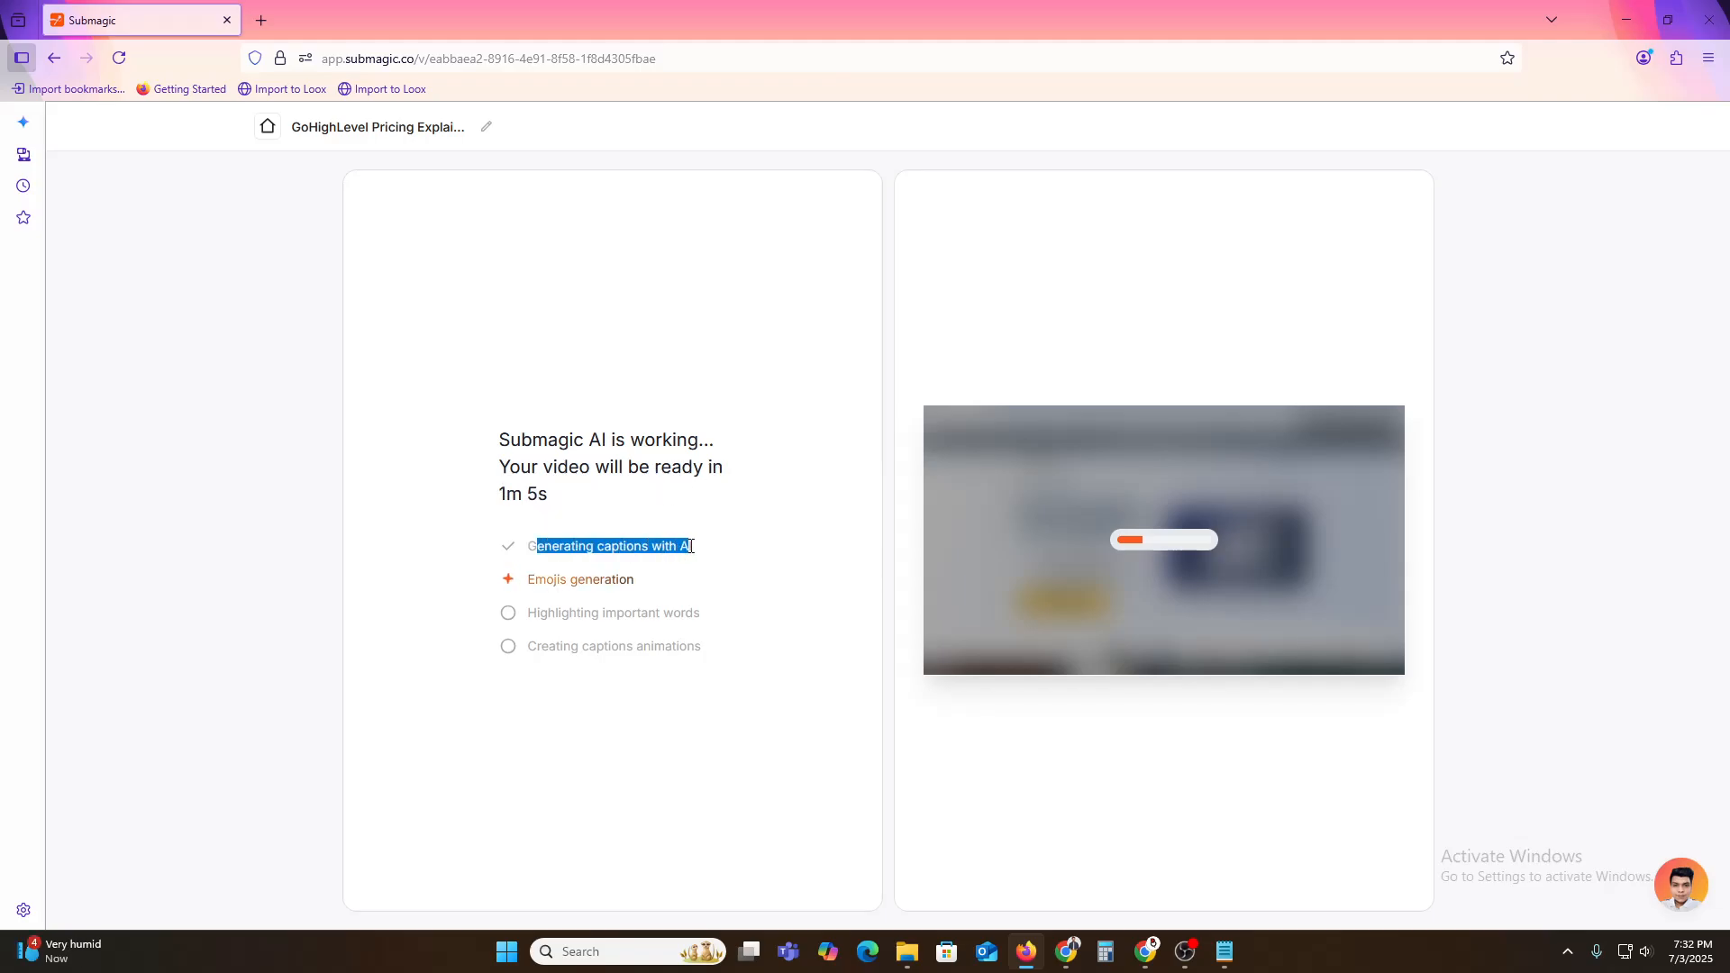
{"action": "left_click_drag", "start_coordinate": [547, 580], "coordinate": [635, 580]}
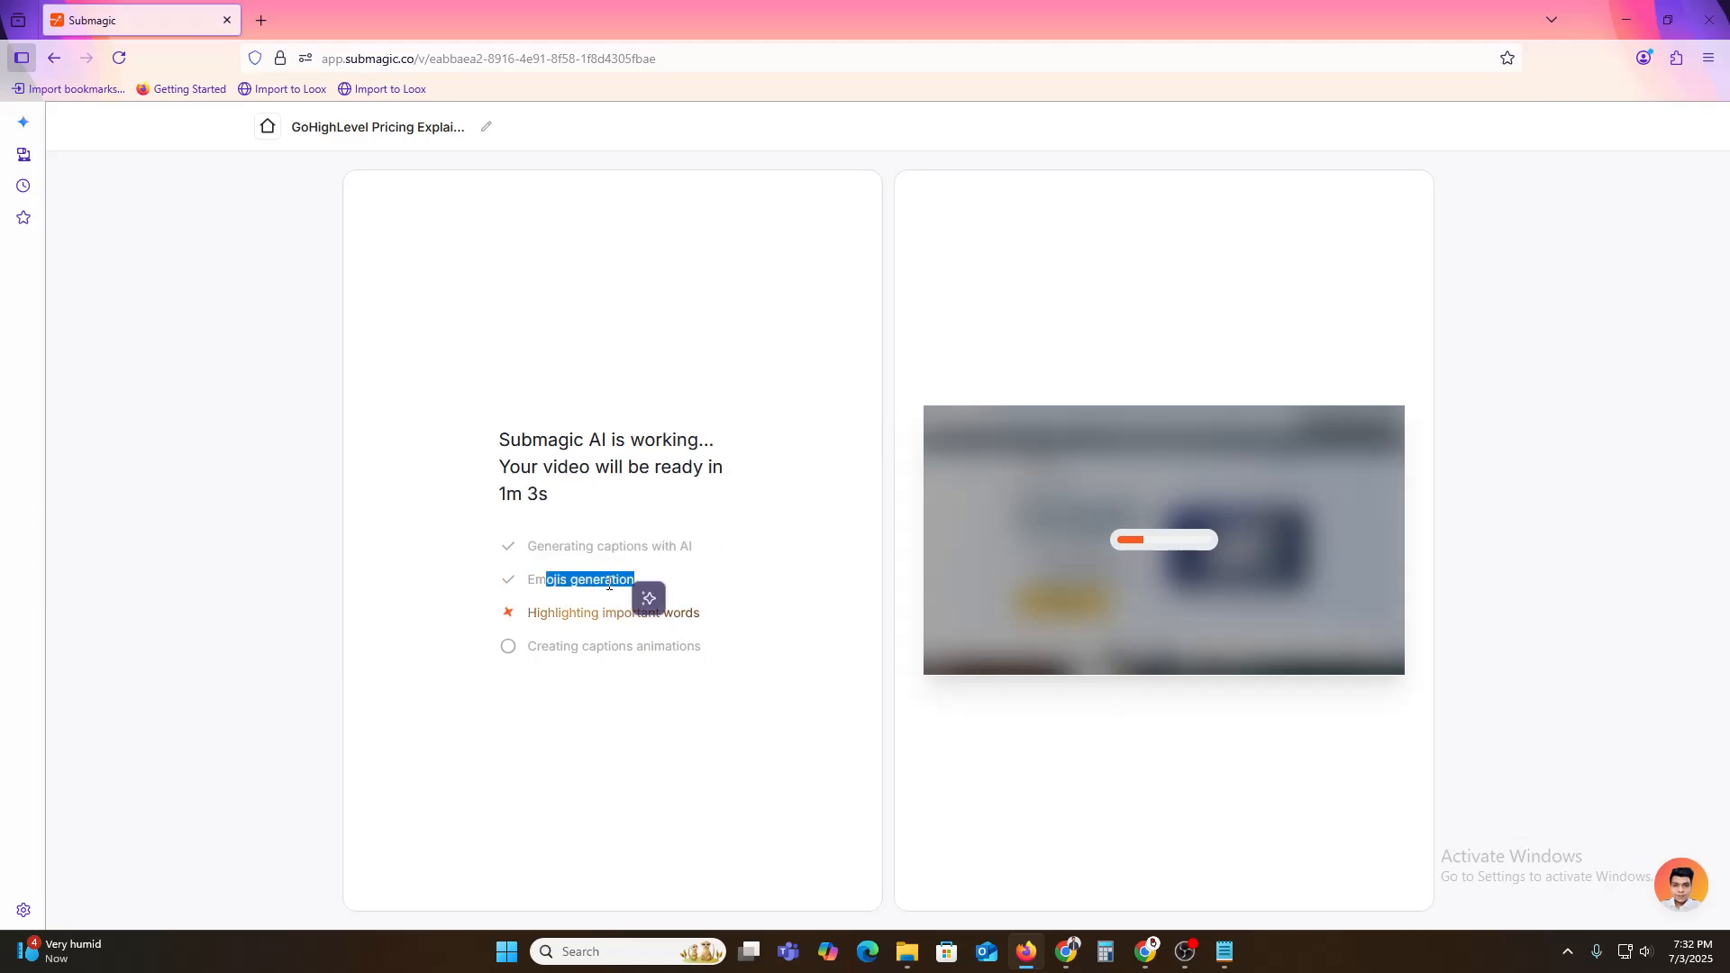
{"action": "left_click", "coordinate": [549, 614]}
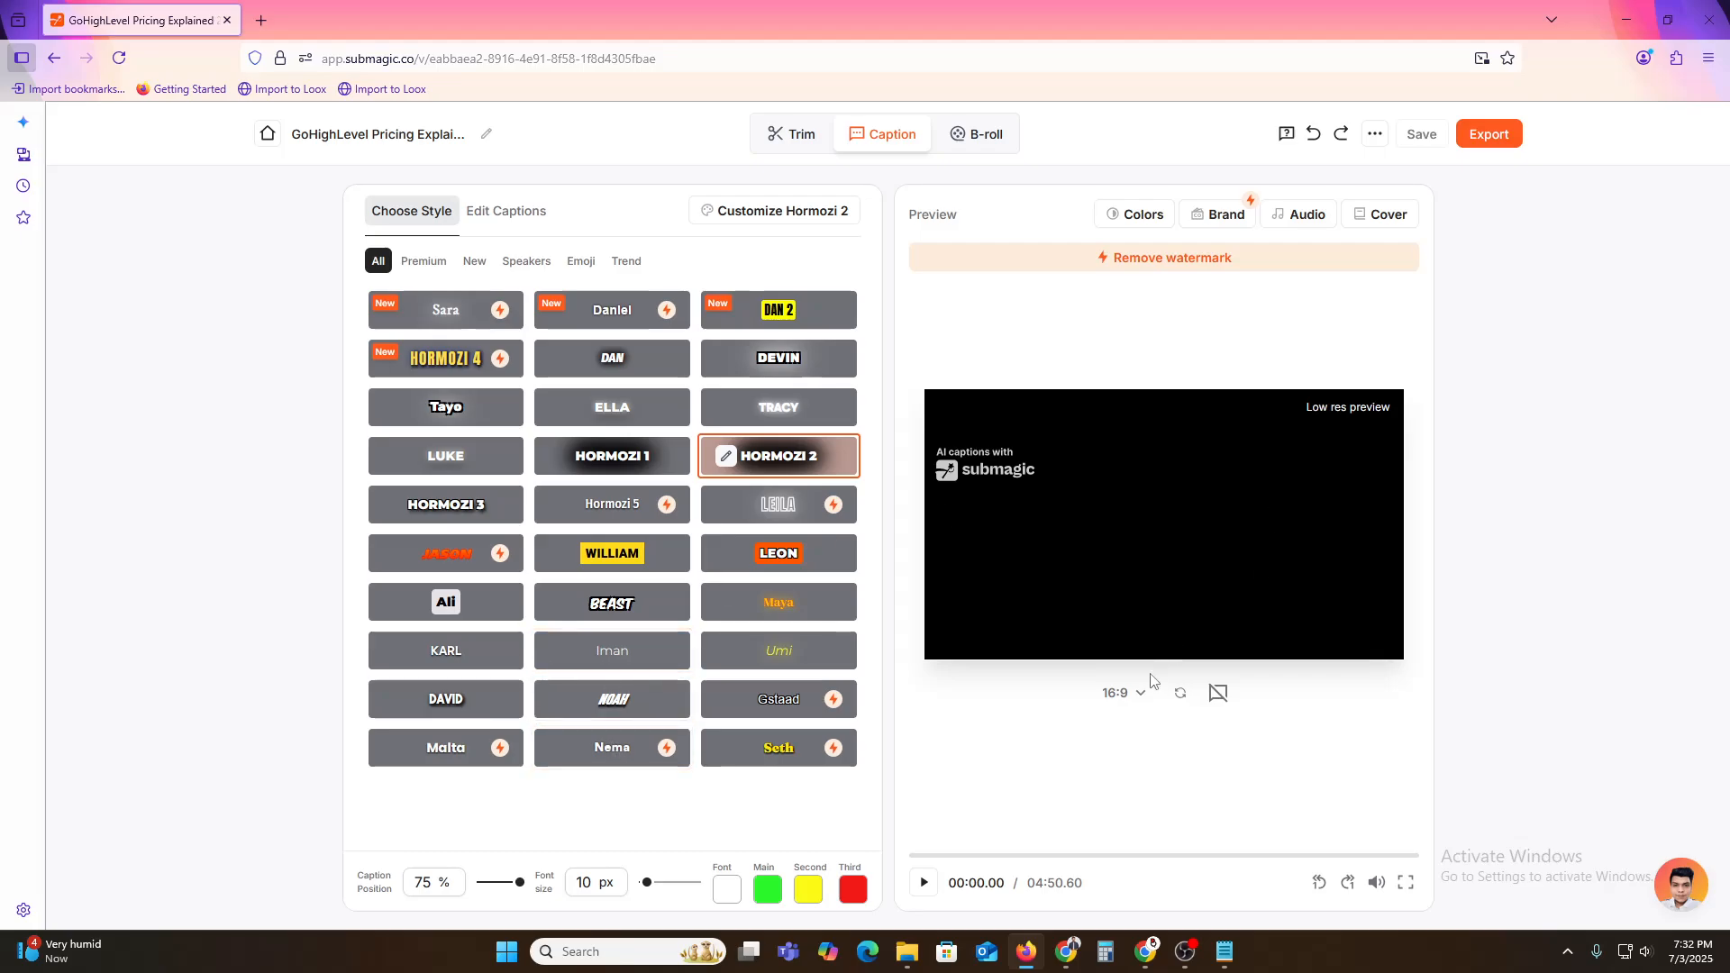
Play the captioned video briefly, compare the Luke style, and apply the Tayo caption style
{"action": "left_click", "coordinate": [921, 888]}
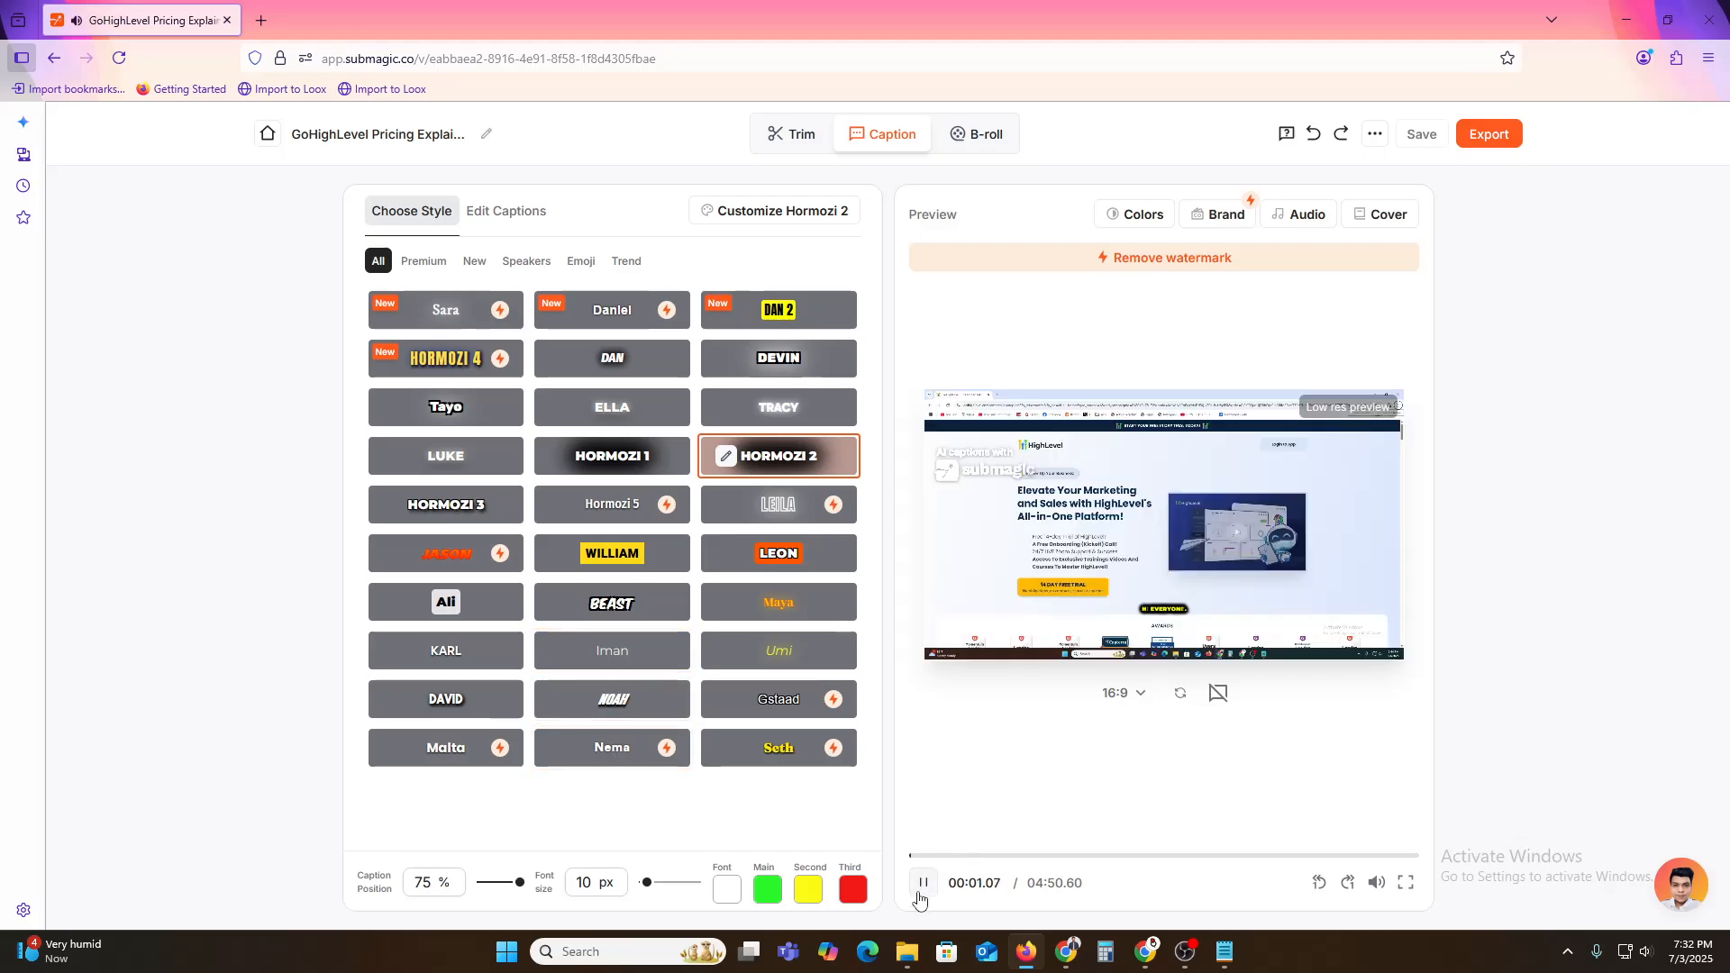
{"action": "left_click", "coordinate": [921, 885]}
{"action": "left_click", "coordinate": [468, 416]}
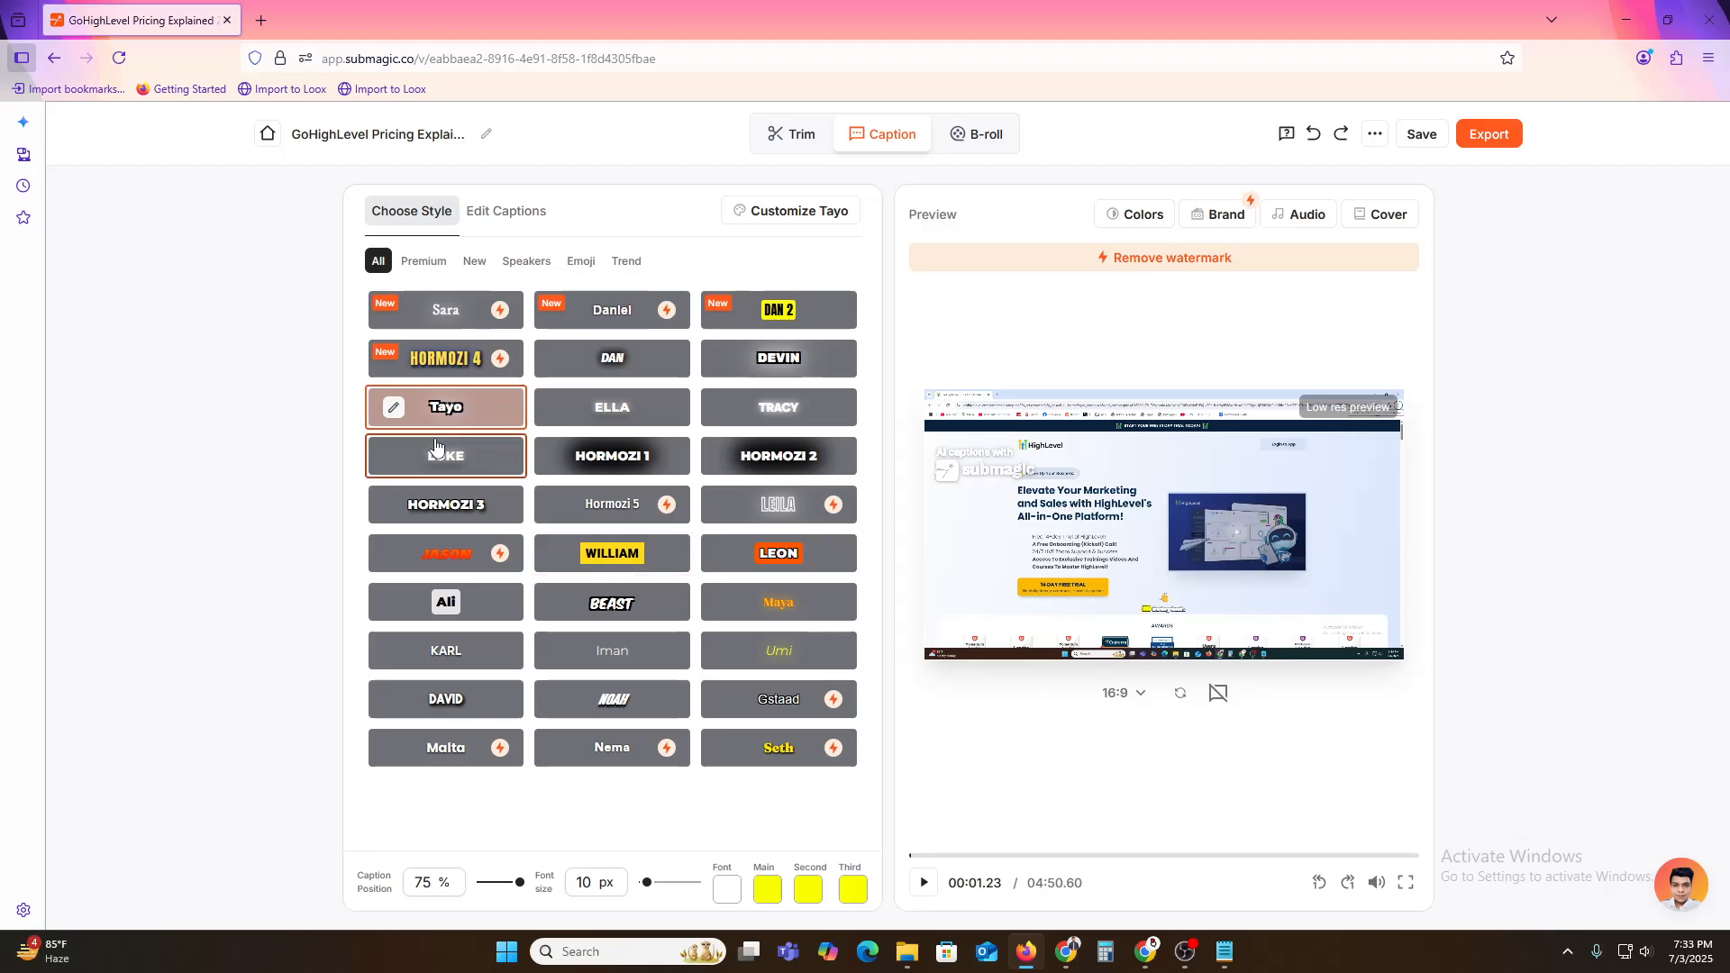
{"action": "left_click", "coordinate": [442, 459]}
{"action": "left_click", "coordinate": [443, 413]}
Customize the Tayo style with a font size of 24 px and a black font color
{"action": "left_click", "coordinate": [393, 409]}
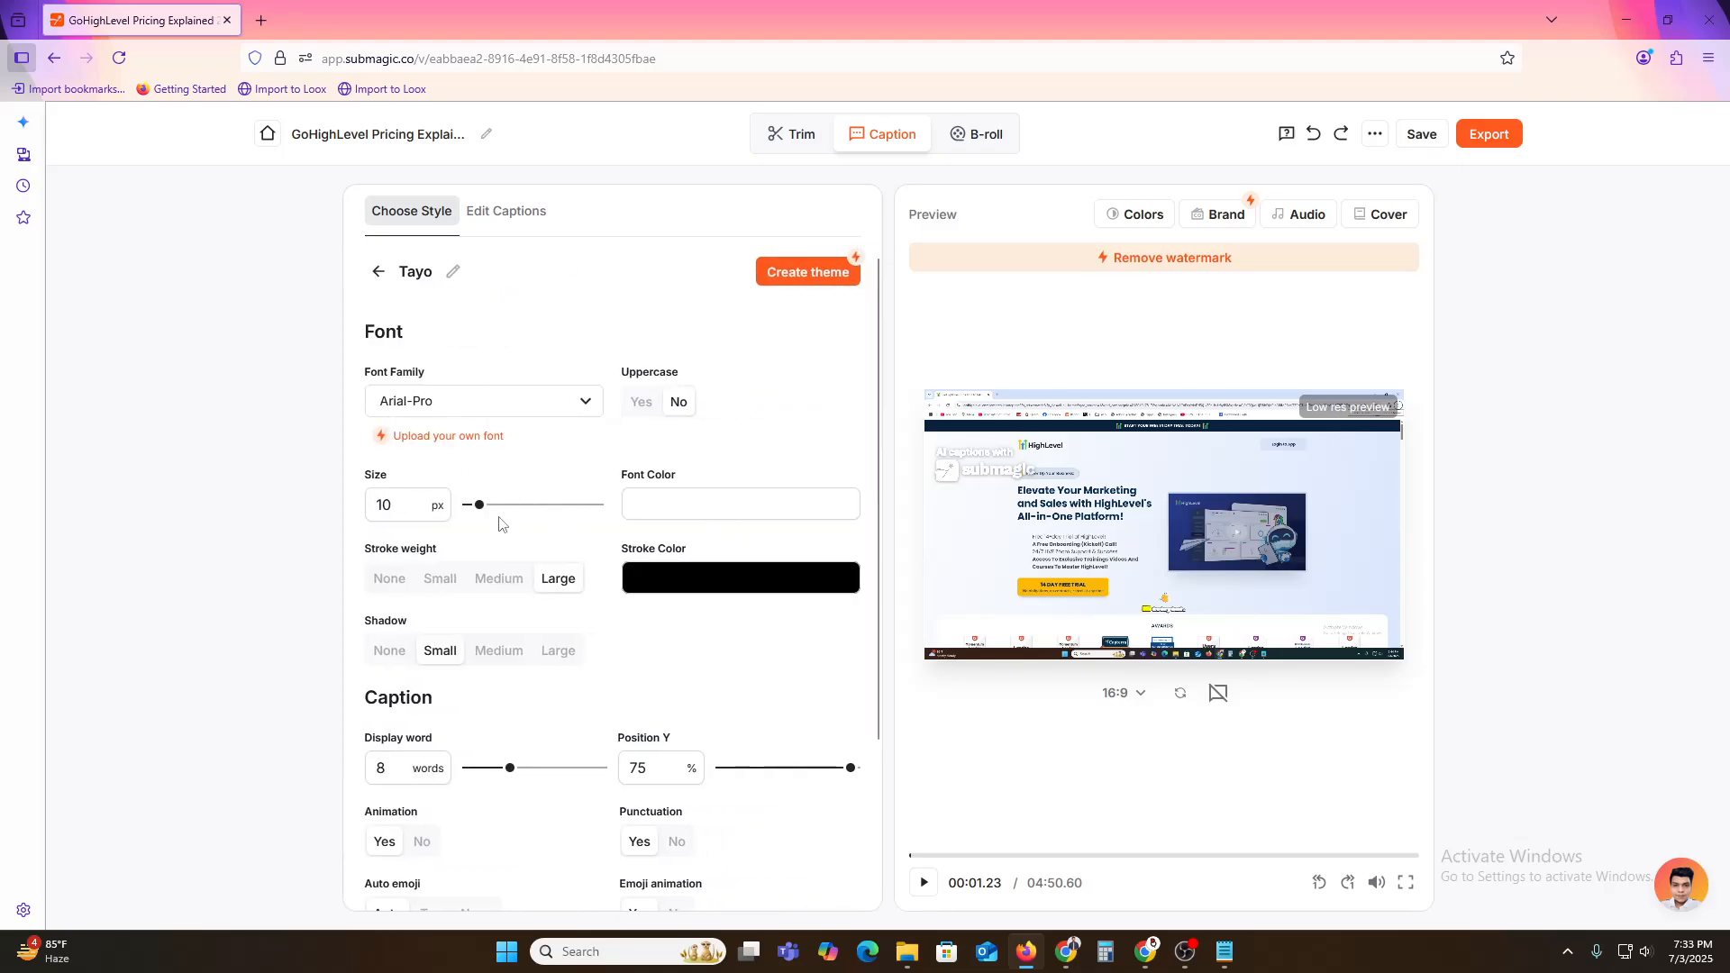
{"action": "left_click_drag", "start_coordinate": [478, 505], "coordinate": [506, 513]}
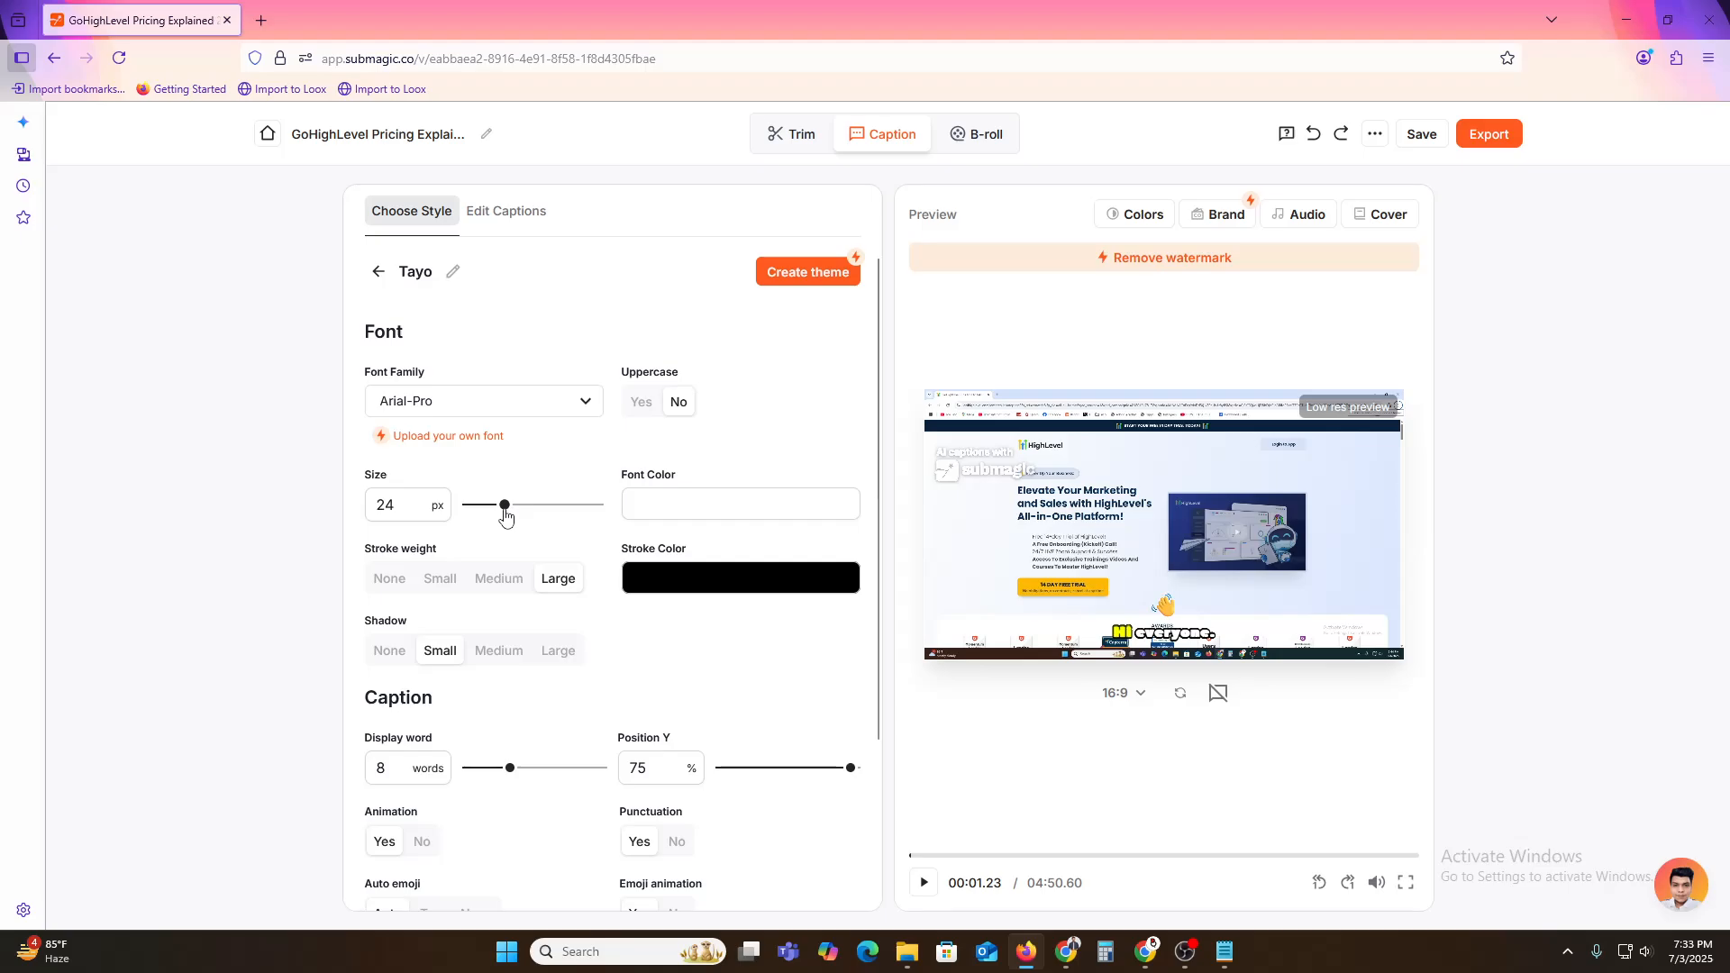
{"action": "left_click", "coordinate": [697, 512]}
{"action": "left_click_drag", "start_coordinate": [851, 540], "coordinate": [749, 592]}
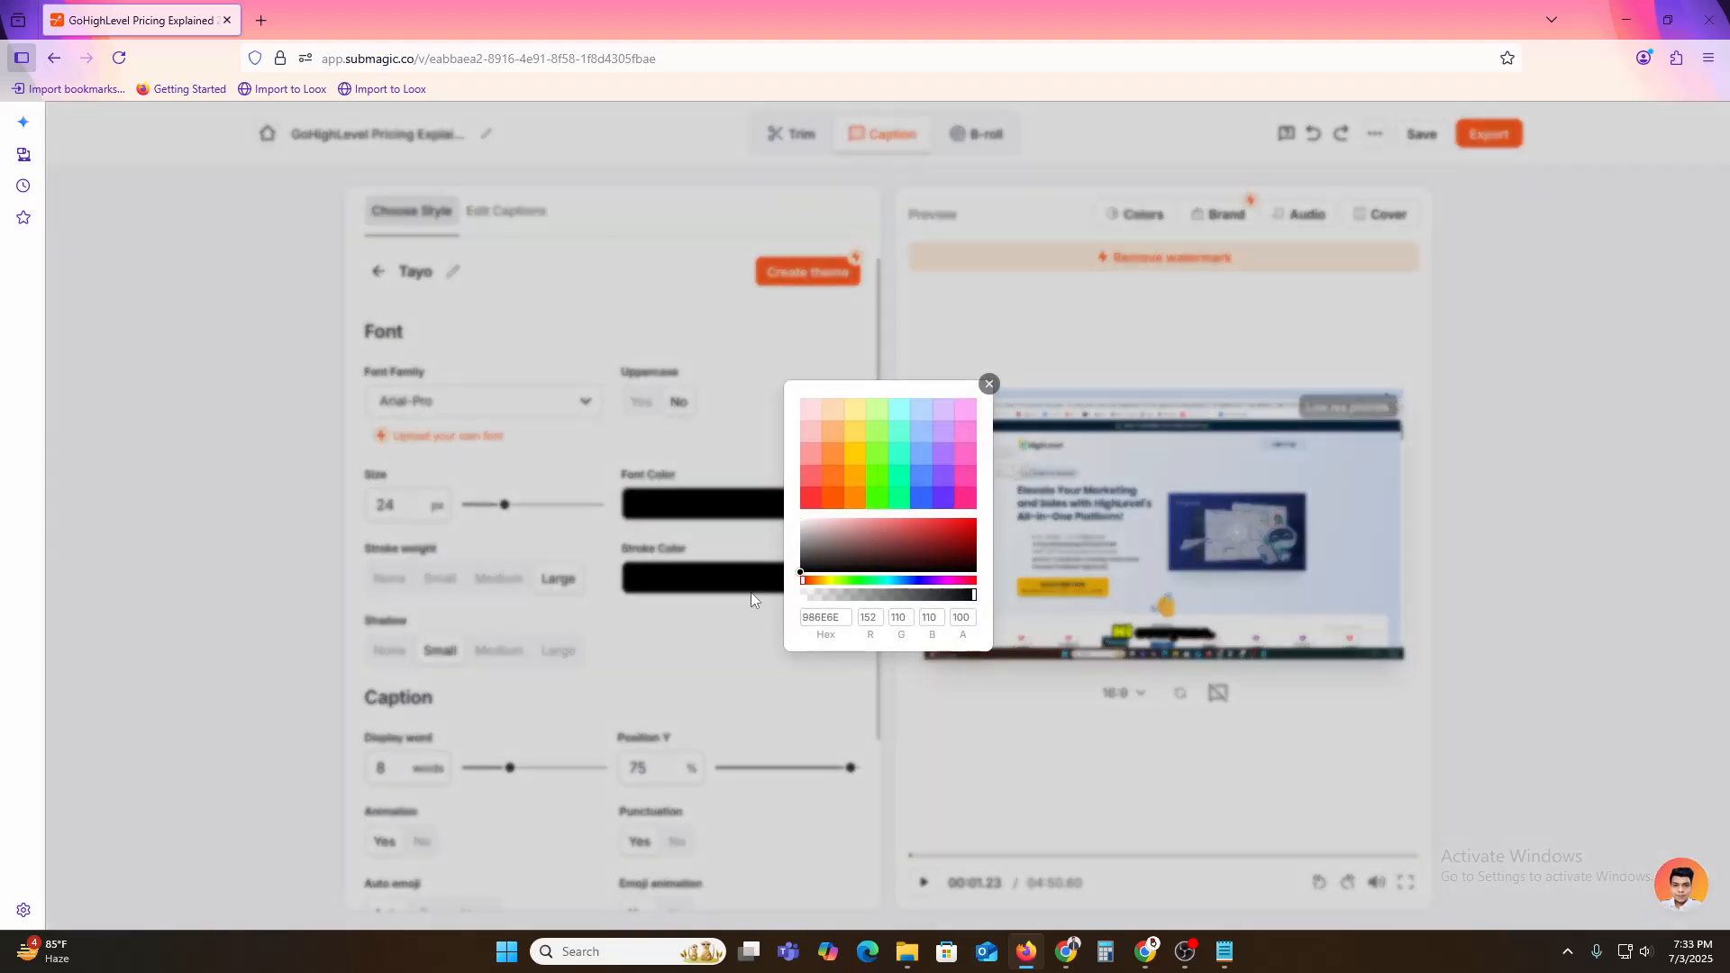
{"action": "left_click", "coordinate": [988, 384]}
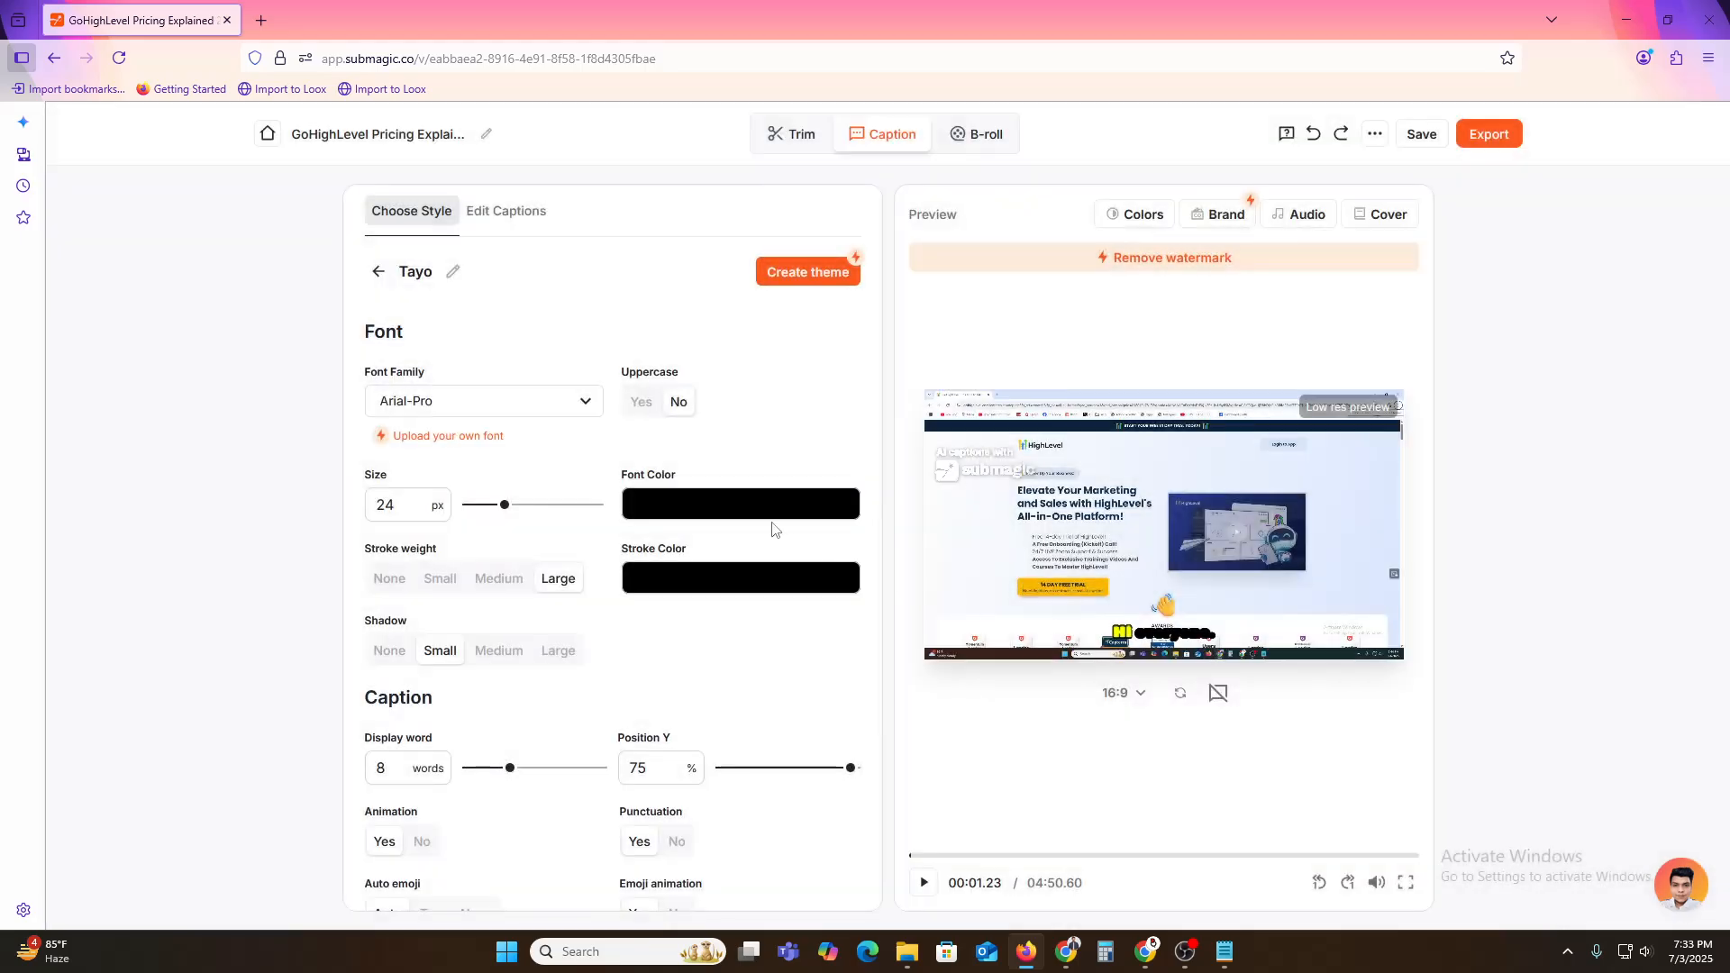
Set the caption stroke color to light pink and the stroke weight to None
{"action": "left_click", "coordinate": [687, 587]}
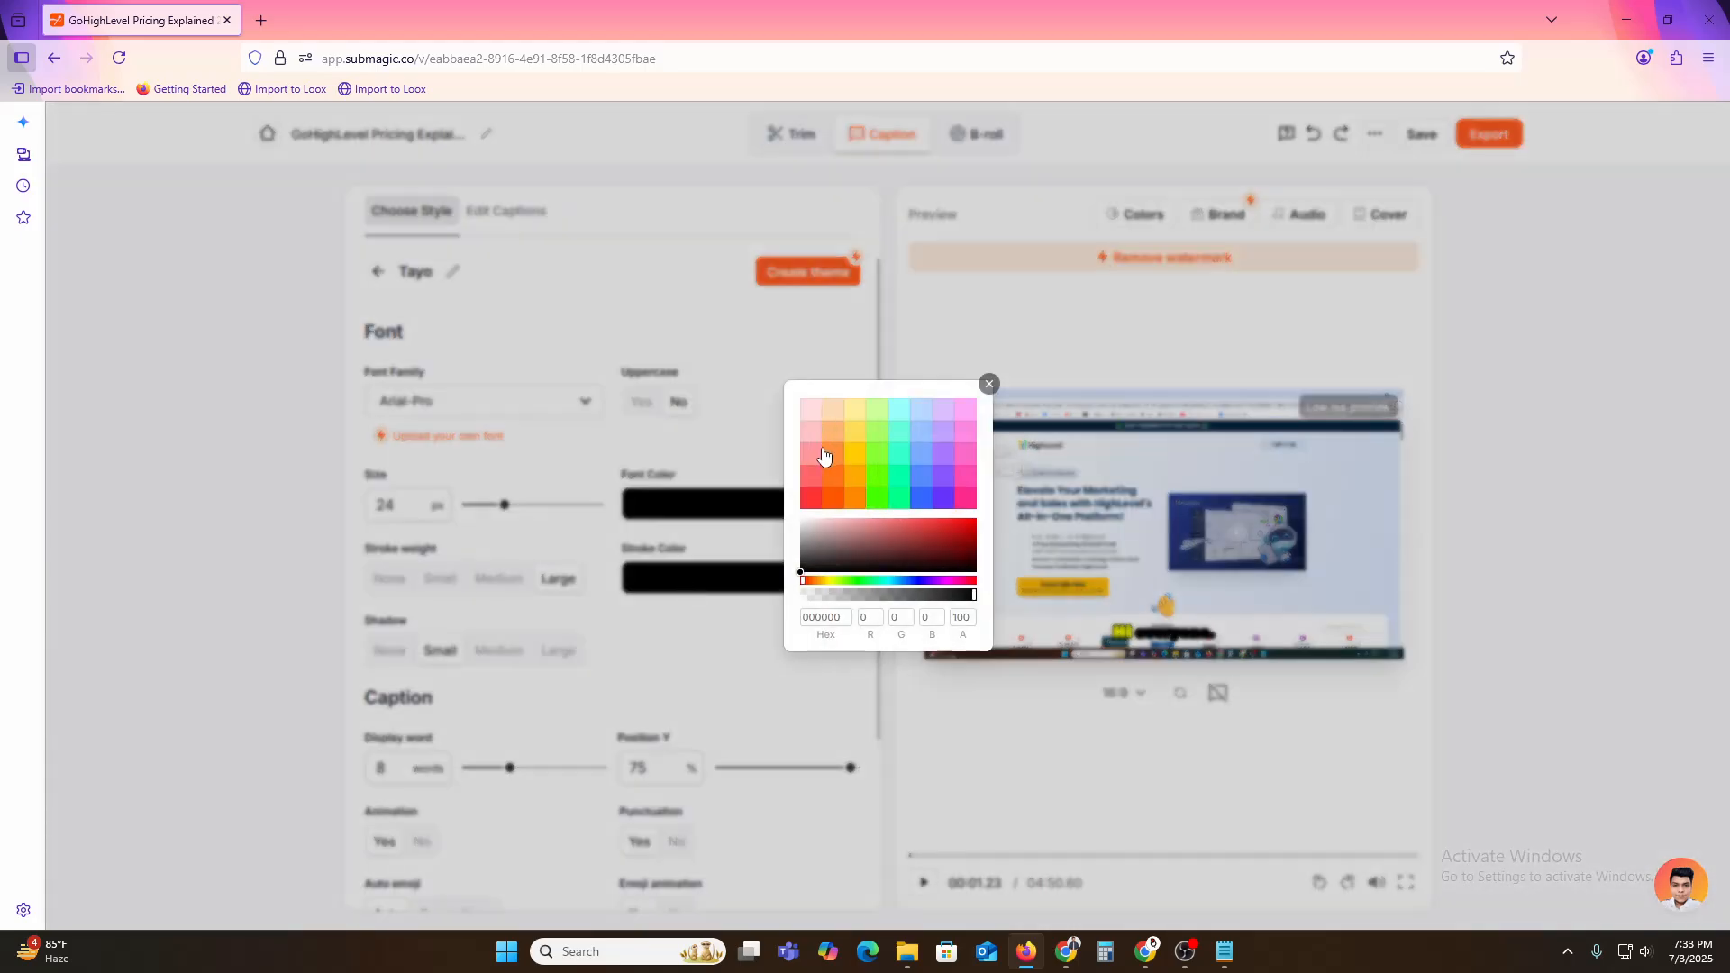
{"action": "left_click", "coordinate": [809, 410]}
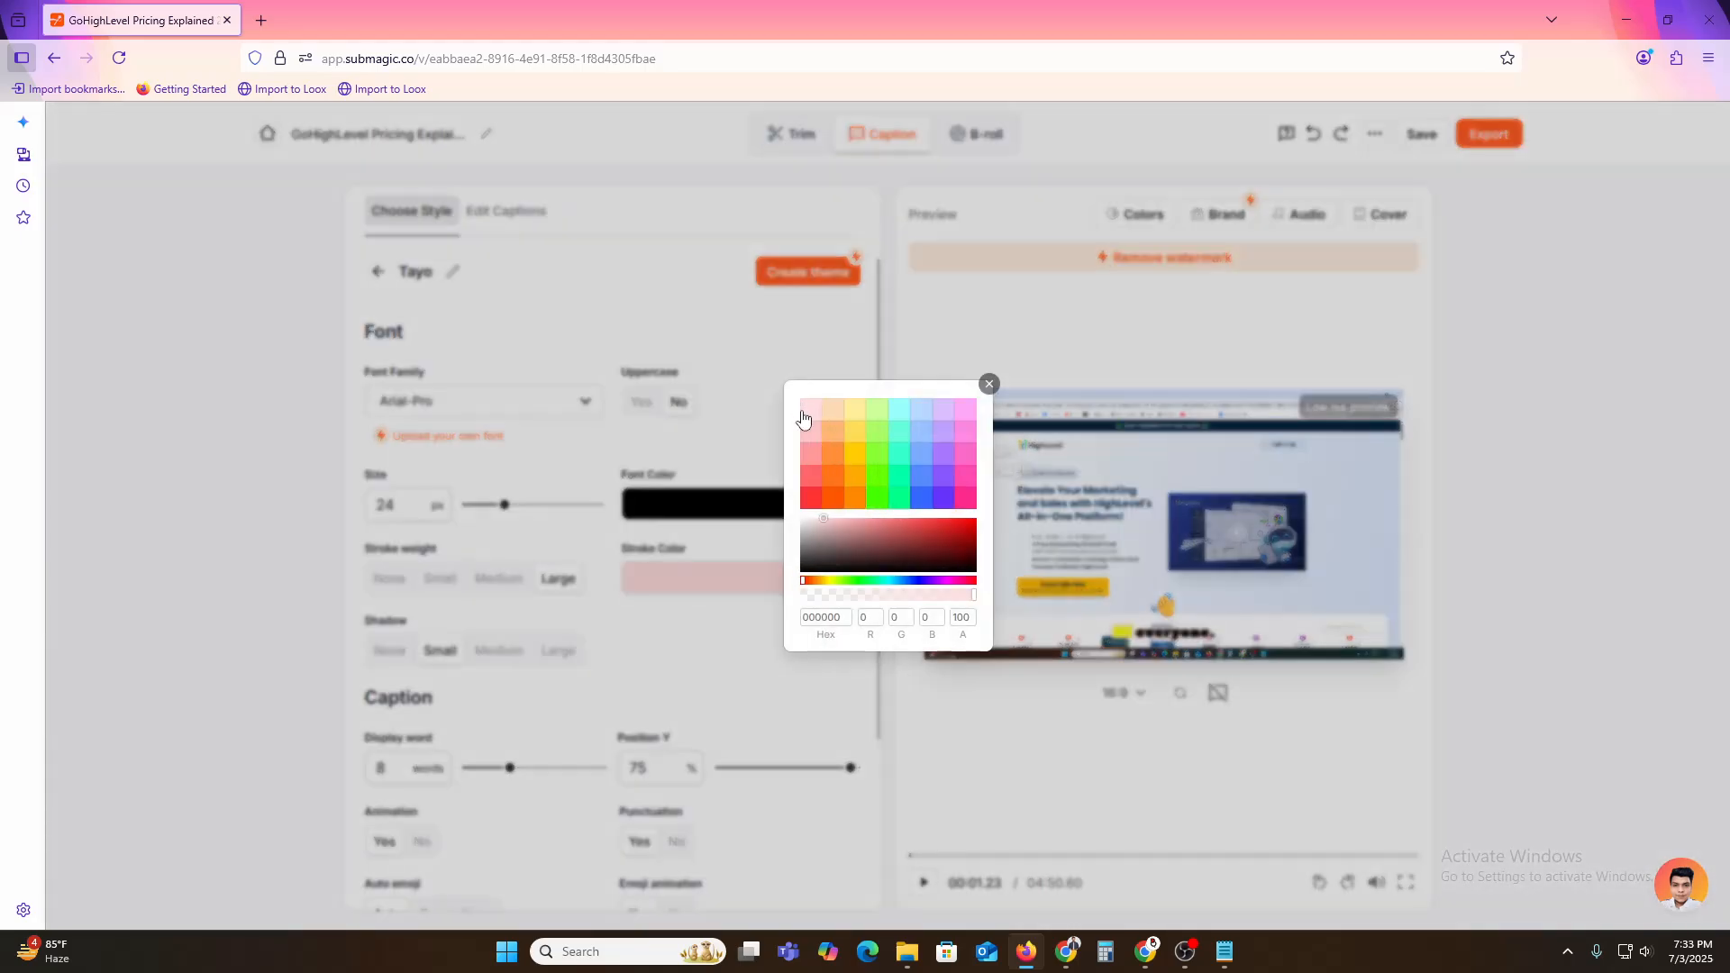
{"action": "left_click", "coordinate": [988, 386]}
{"action": "left_click", "coordinate": [390, 580]}
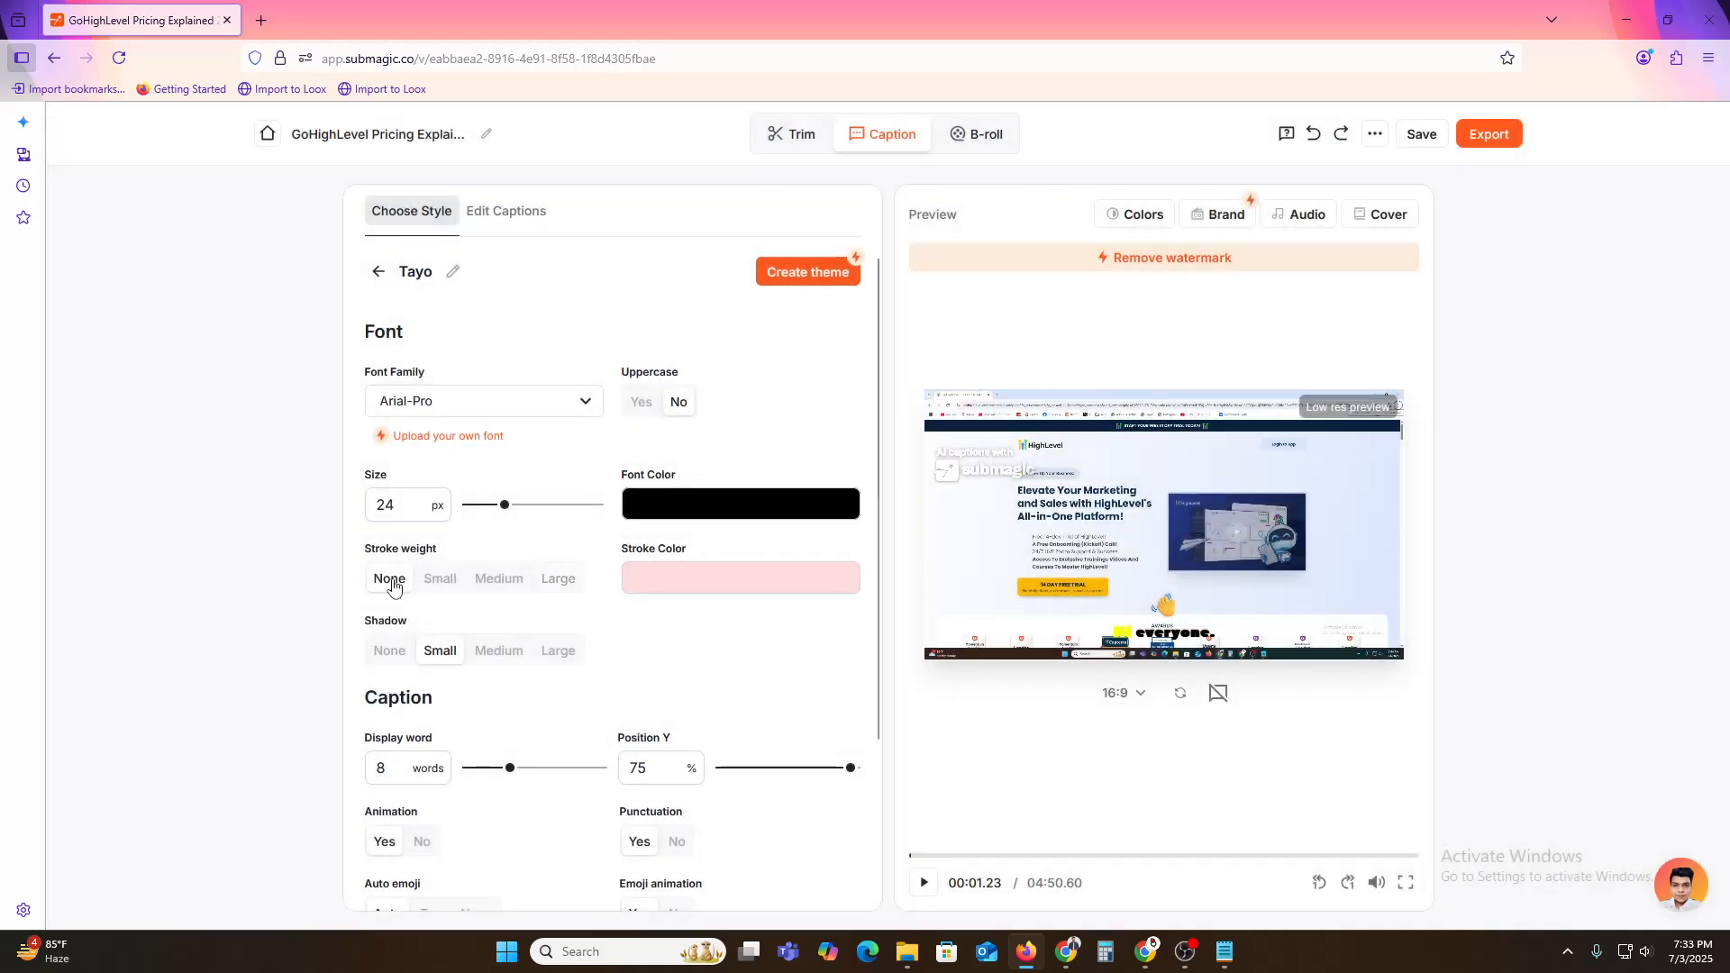
Try the Raleway, Roboto and Montserrat fonts for the captions, using the Bold weight with Montserrat
{"action": "left_click", "coordinate": [475, 410]}
{"action": "left_click", "coordinate": [427, 545]}
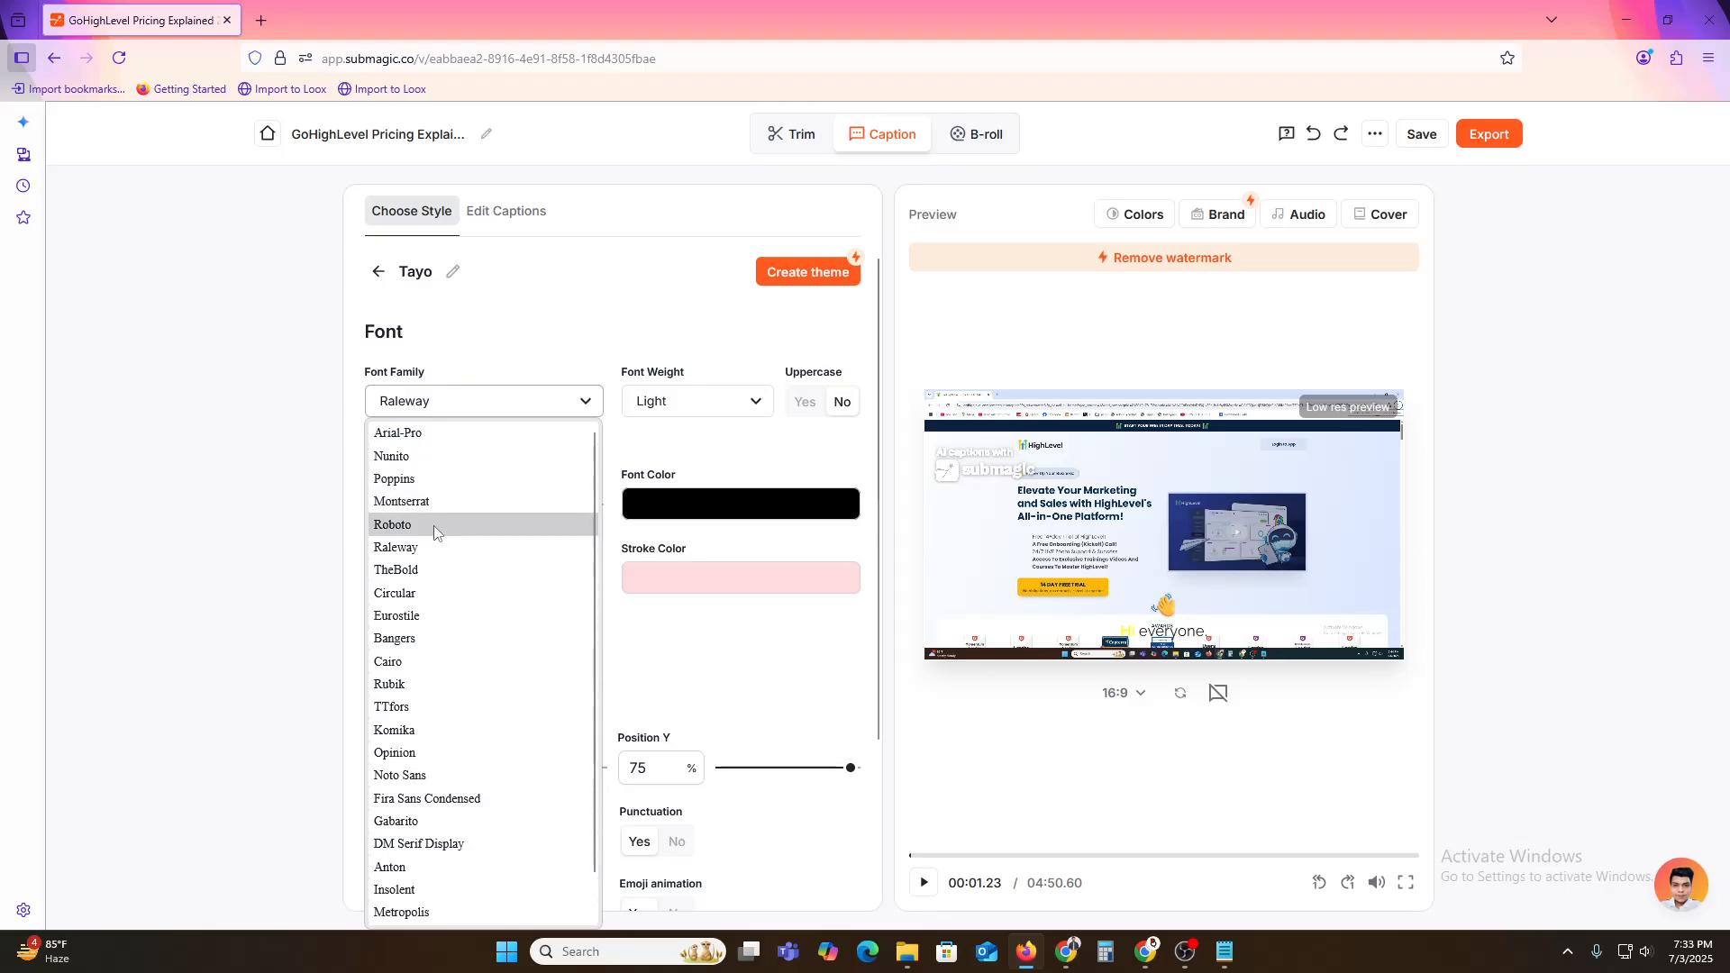
{"action": "left_click", "coordinate": [448, 525]}
{"action": "left_click", "coordinate": [489, 413]}
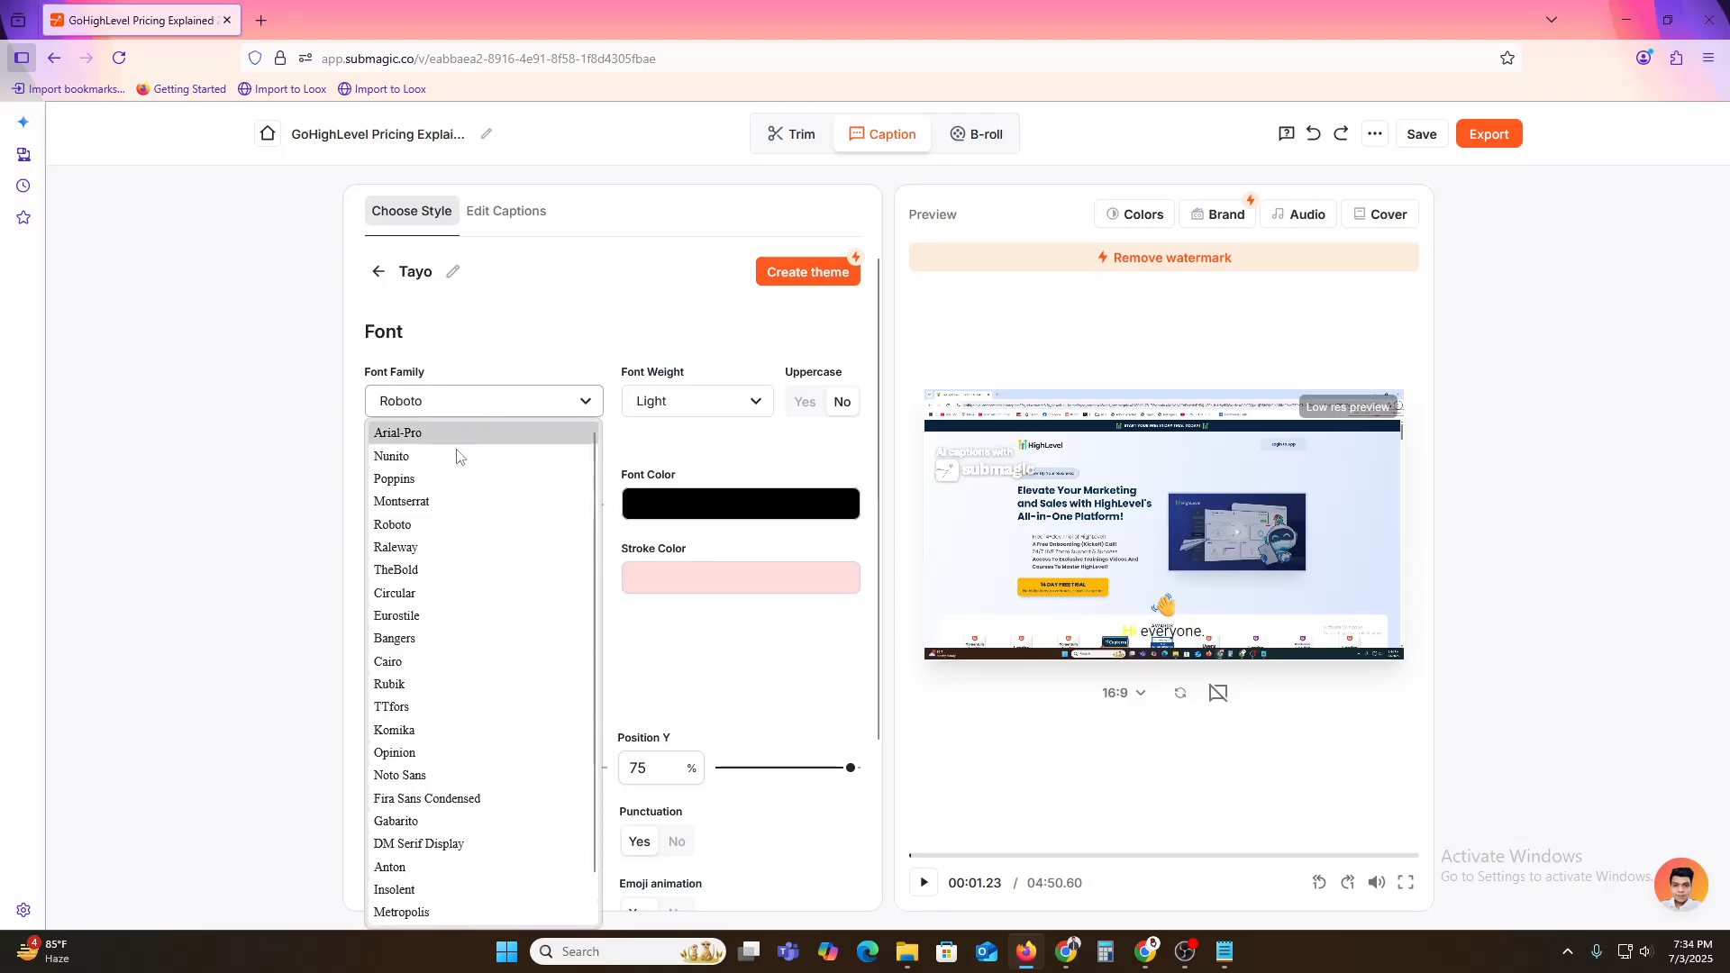
{"action": "left_click", "coordinate": [426, 502]}
{"action": "left_click", "coordinate": [715, 400]}
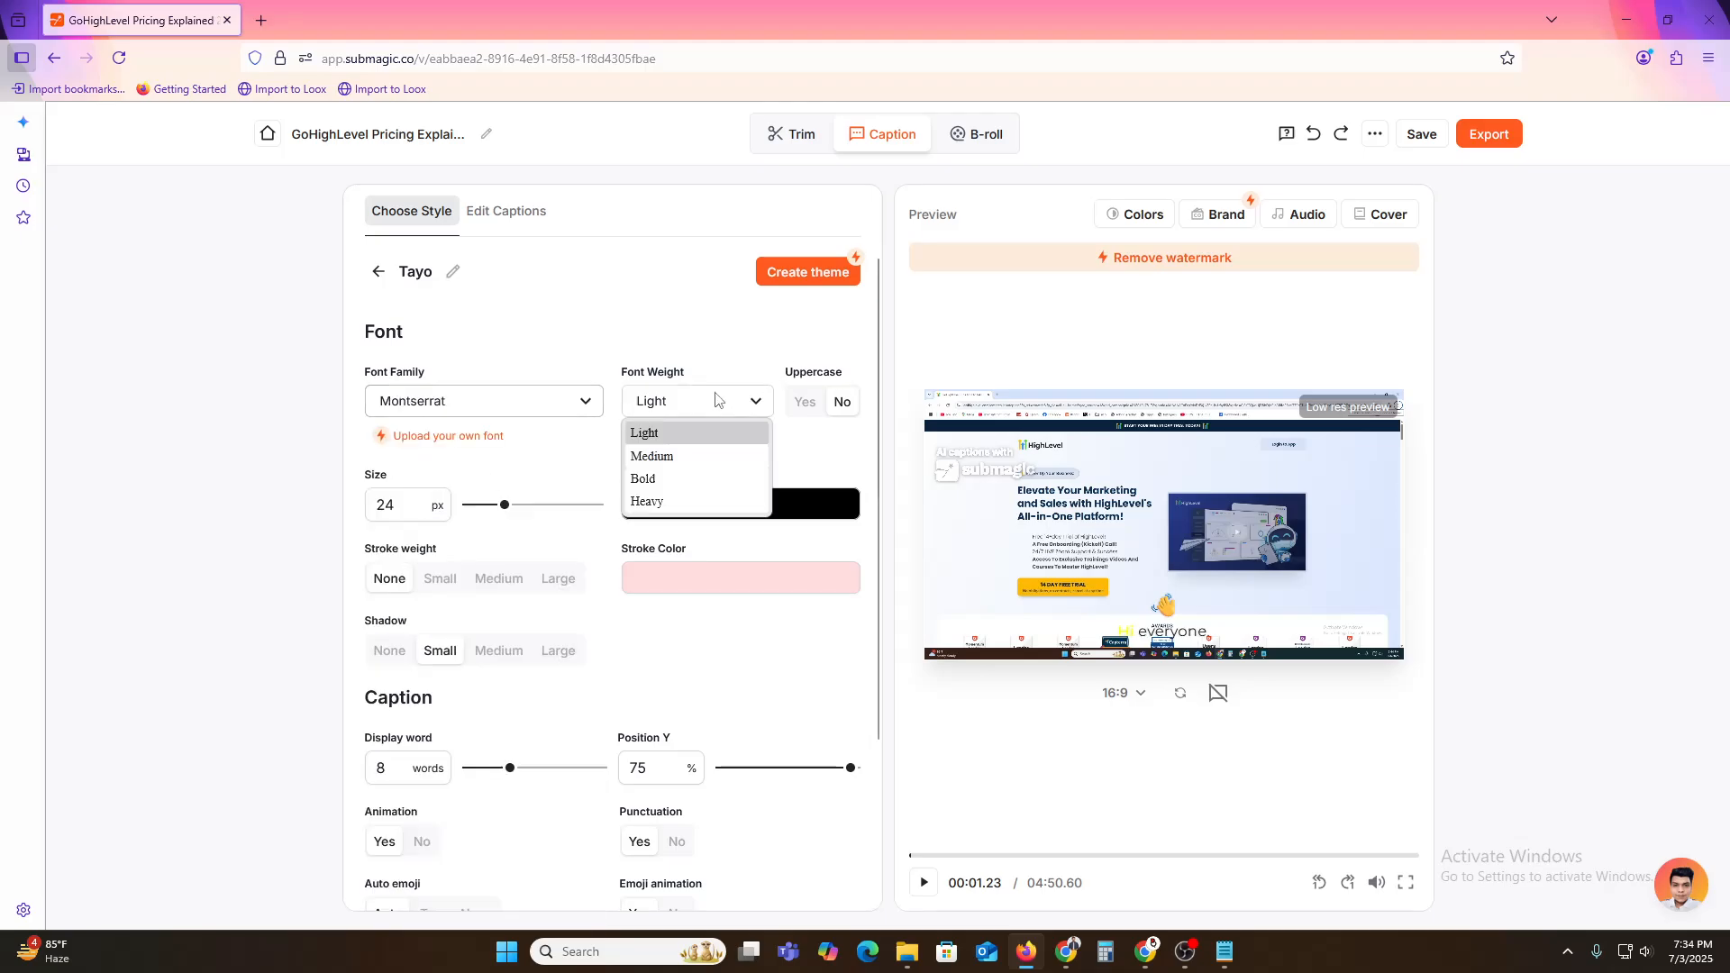
{"action": "left_click", "coordinate": [670, 478]}
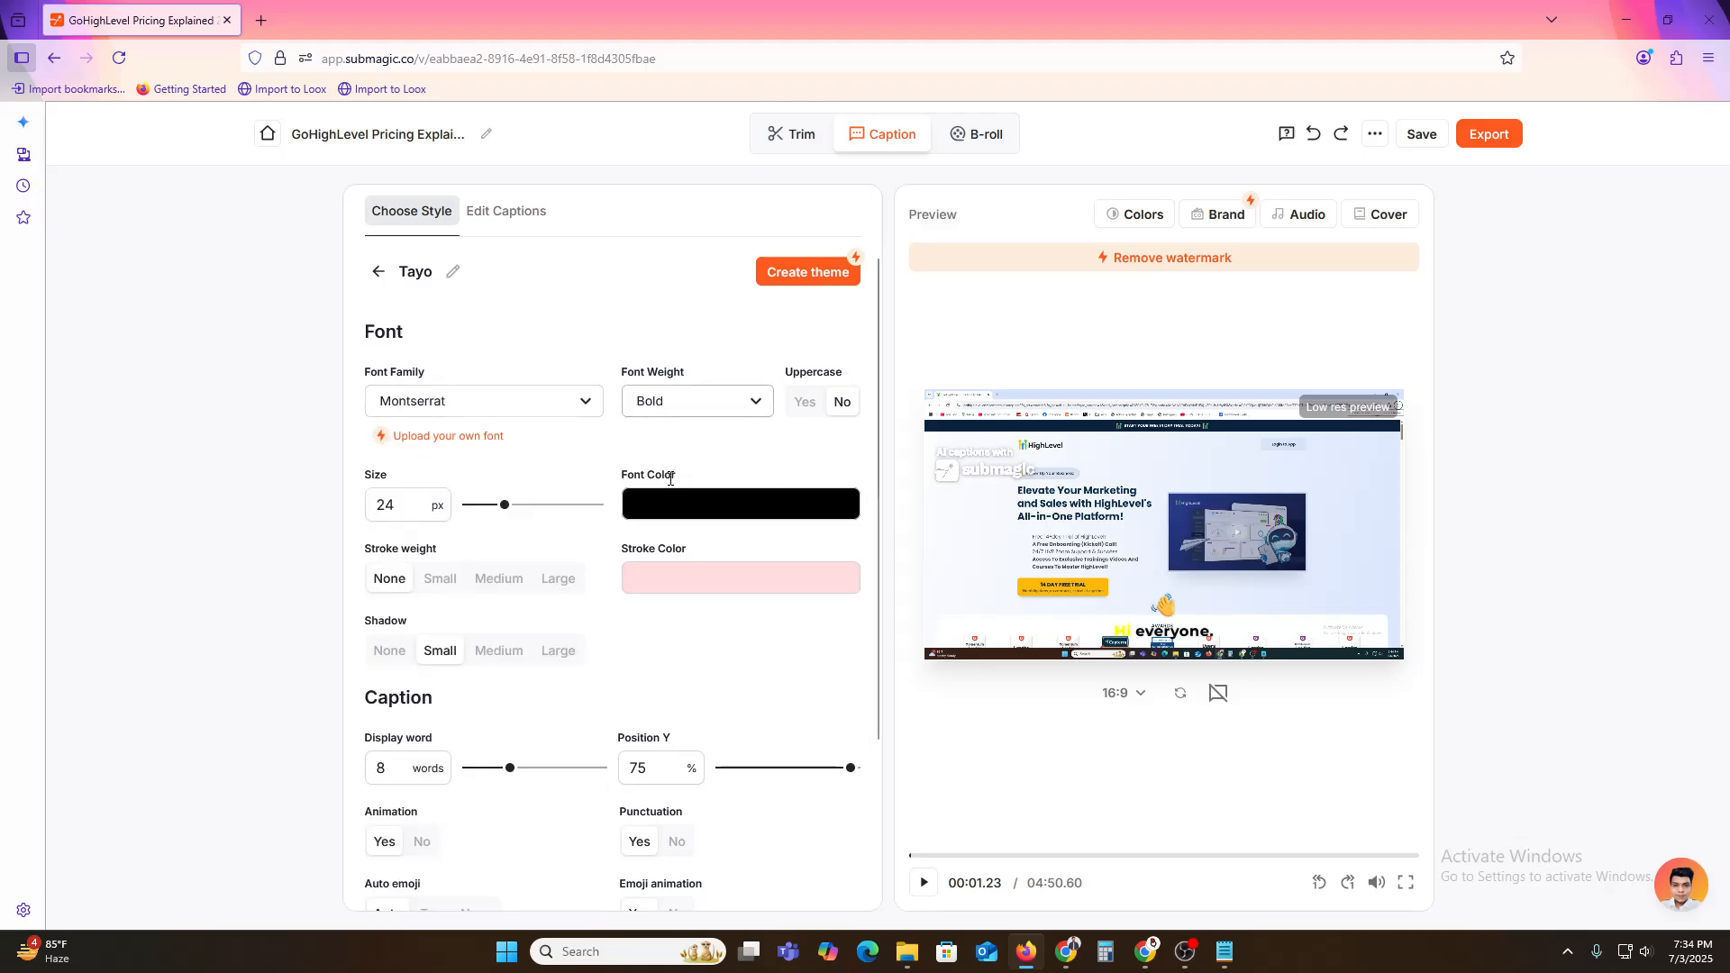
Turn on uppercase captions and set the font family to Poppins with Medium weight
{"action": "left_click", "coordinate": [804, 402]}
{"action": "left_click", "coordinate": [390, 398]}
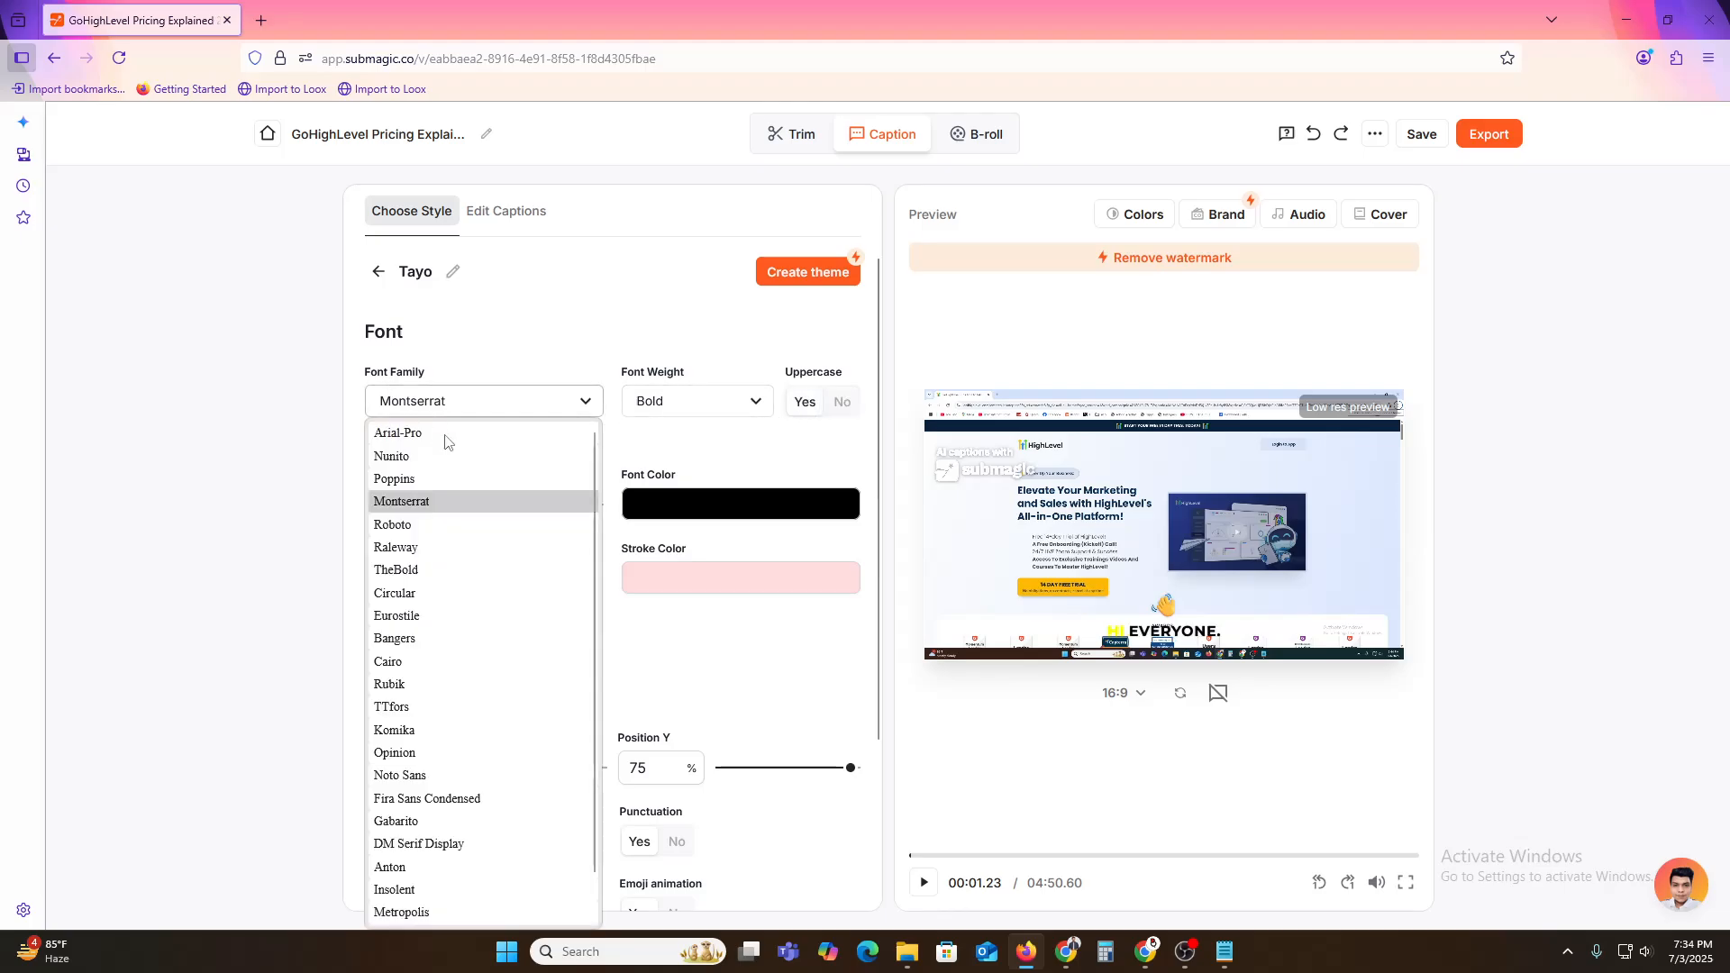
{"action": "left_click", "coordinate": [442, 478]}
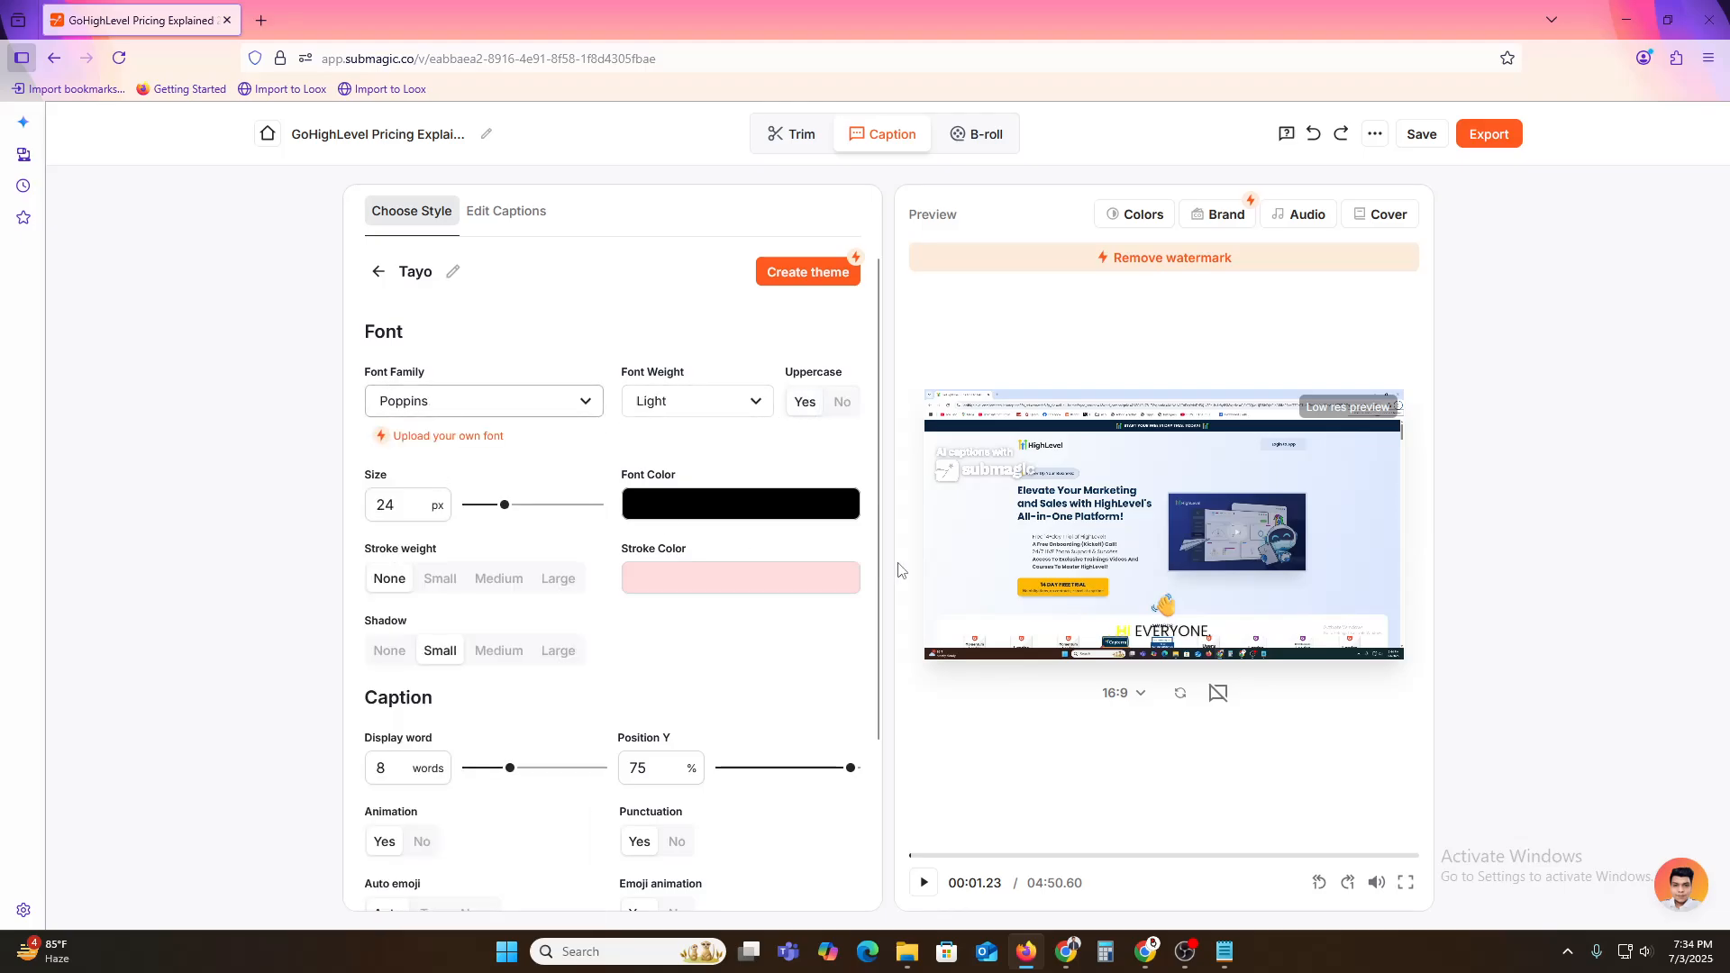
{"action": "left_click", "coordinate": [674, 401]}
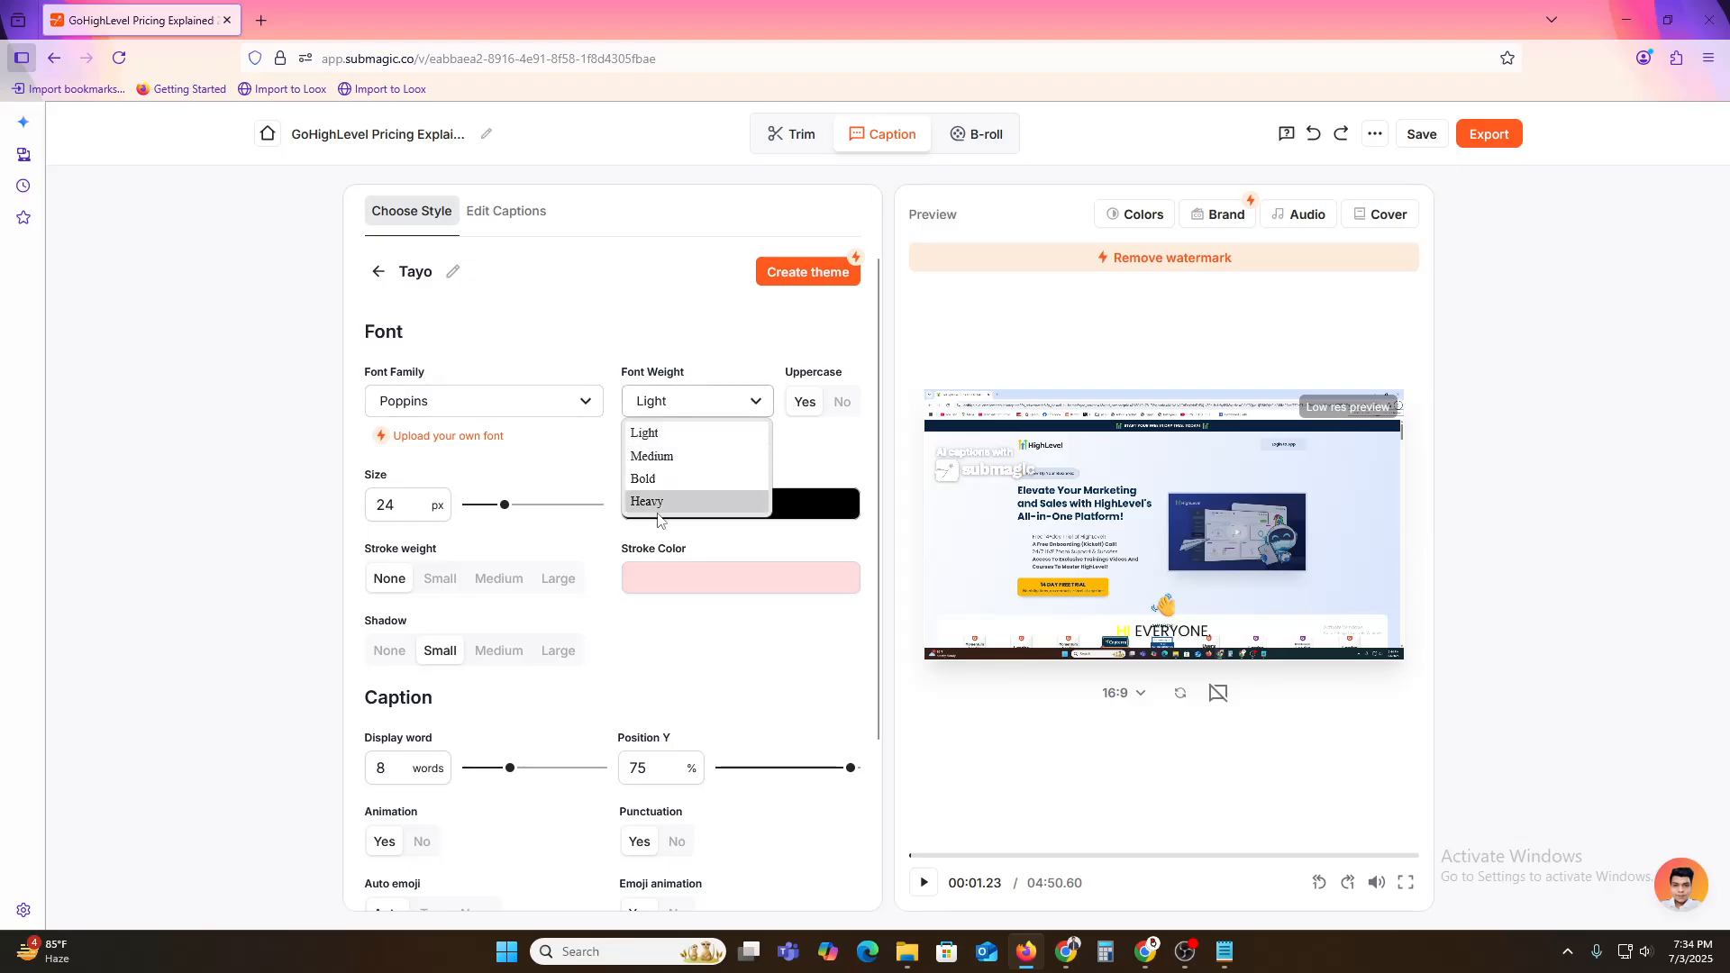
{"action": "left_click", "coordinate": [660, 458]}
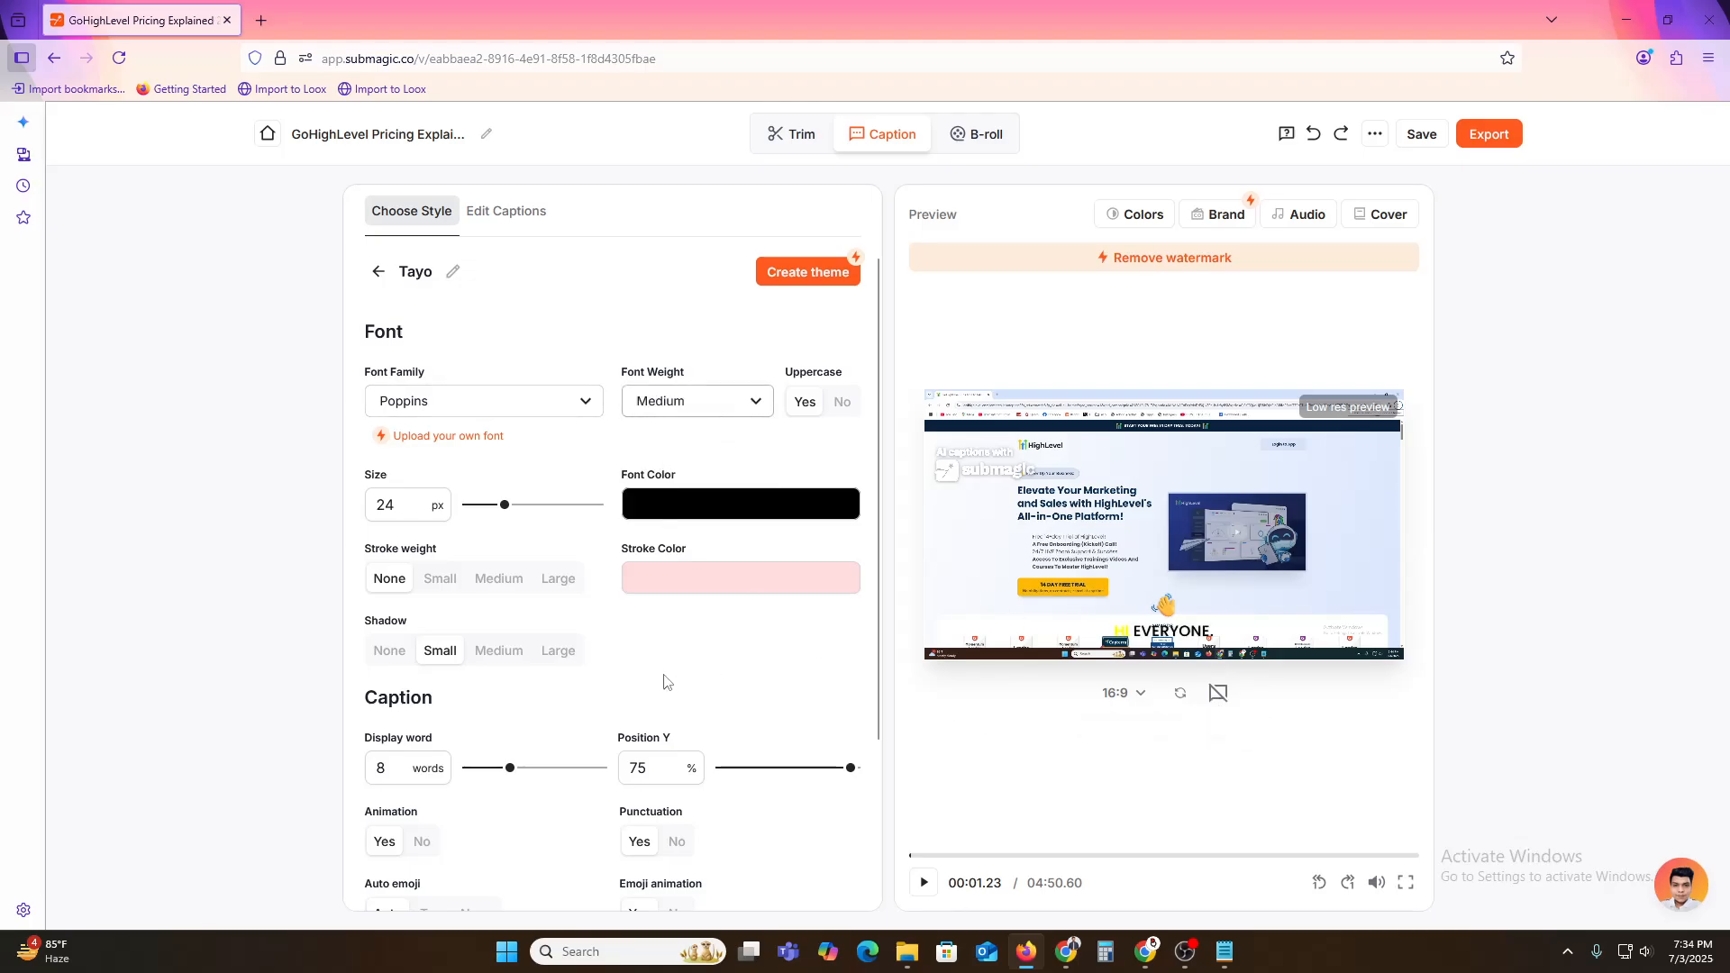
Set the main caption highlight color to the light red FF6666
{"action": "scroll", "coordinate": [676, 680], "scroll_direction": "down", "scroll_amount": 3}
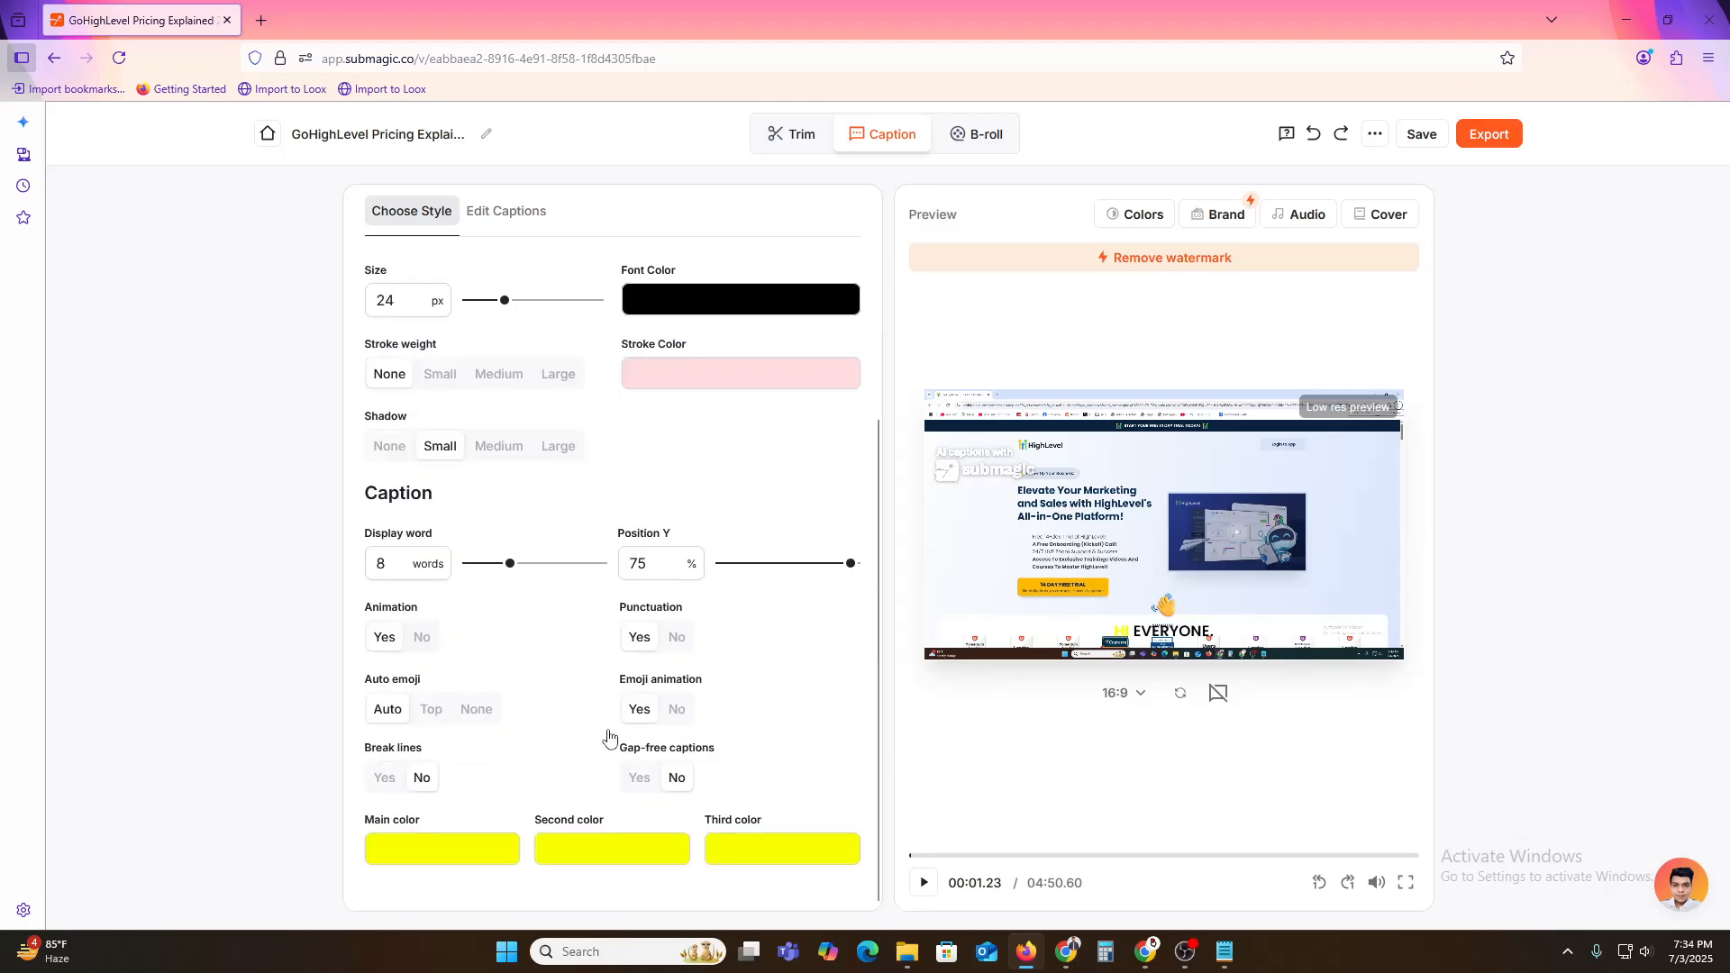
{"action": "left_click", "coordinate": [427, 851]}
{"action": "left_click", "coordinate": [817, 488]}
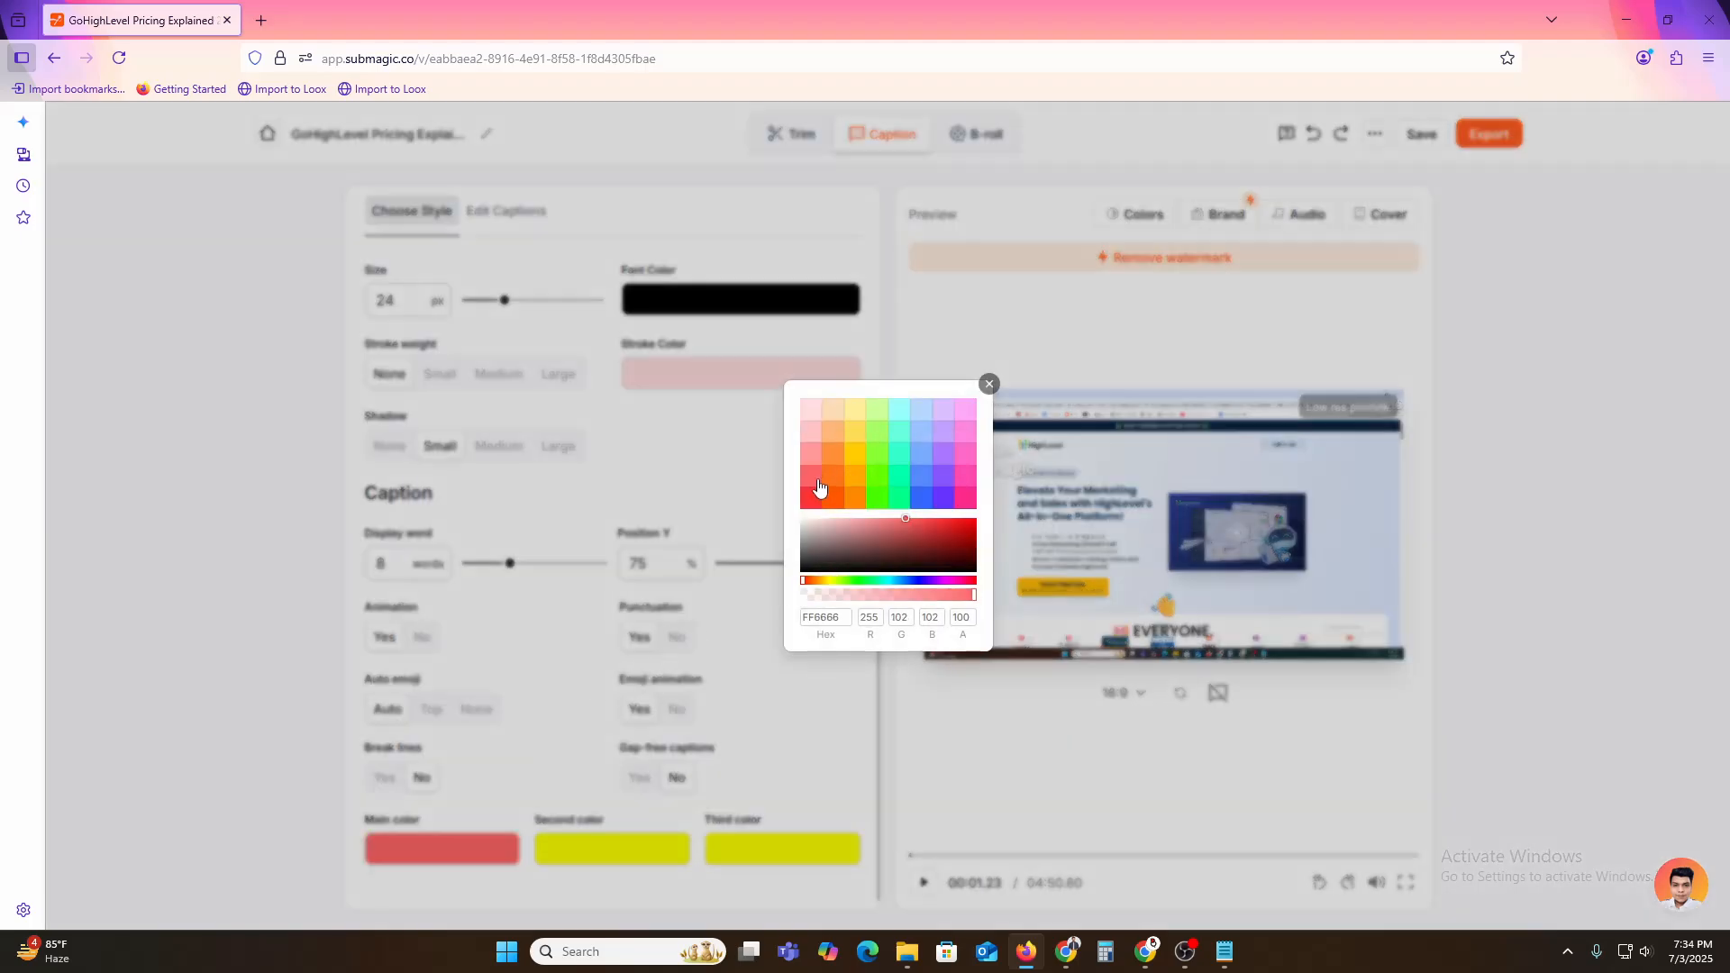
{"action": "left_click", "coordinate": [1019, 798]}
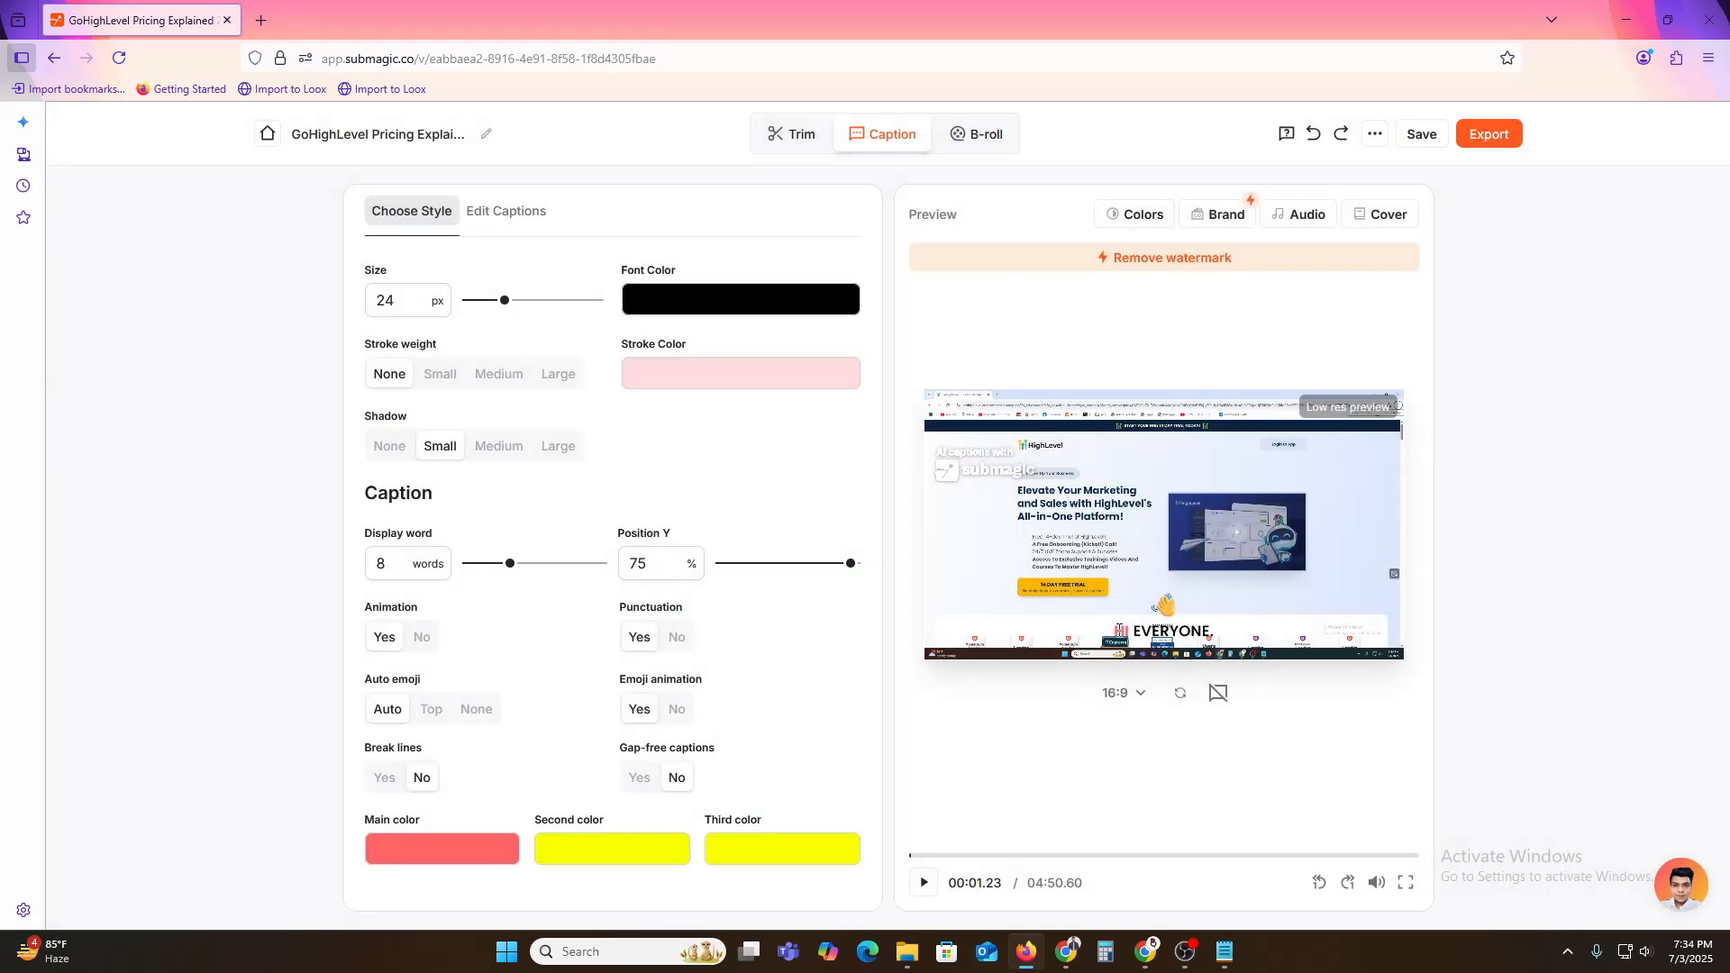
Play a few seconds of the restyled captions, pause, and open the caption text for editing
{"action": "left_click", "coordinate": [1176, 630]}
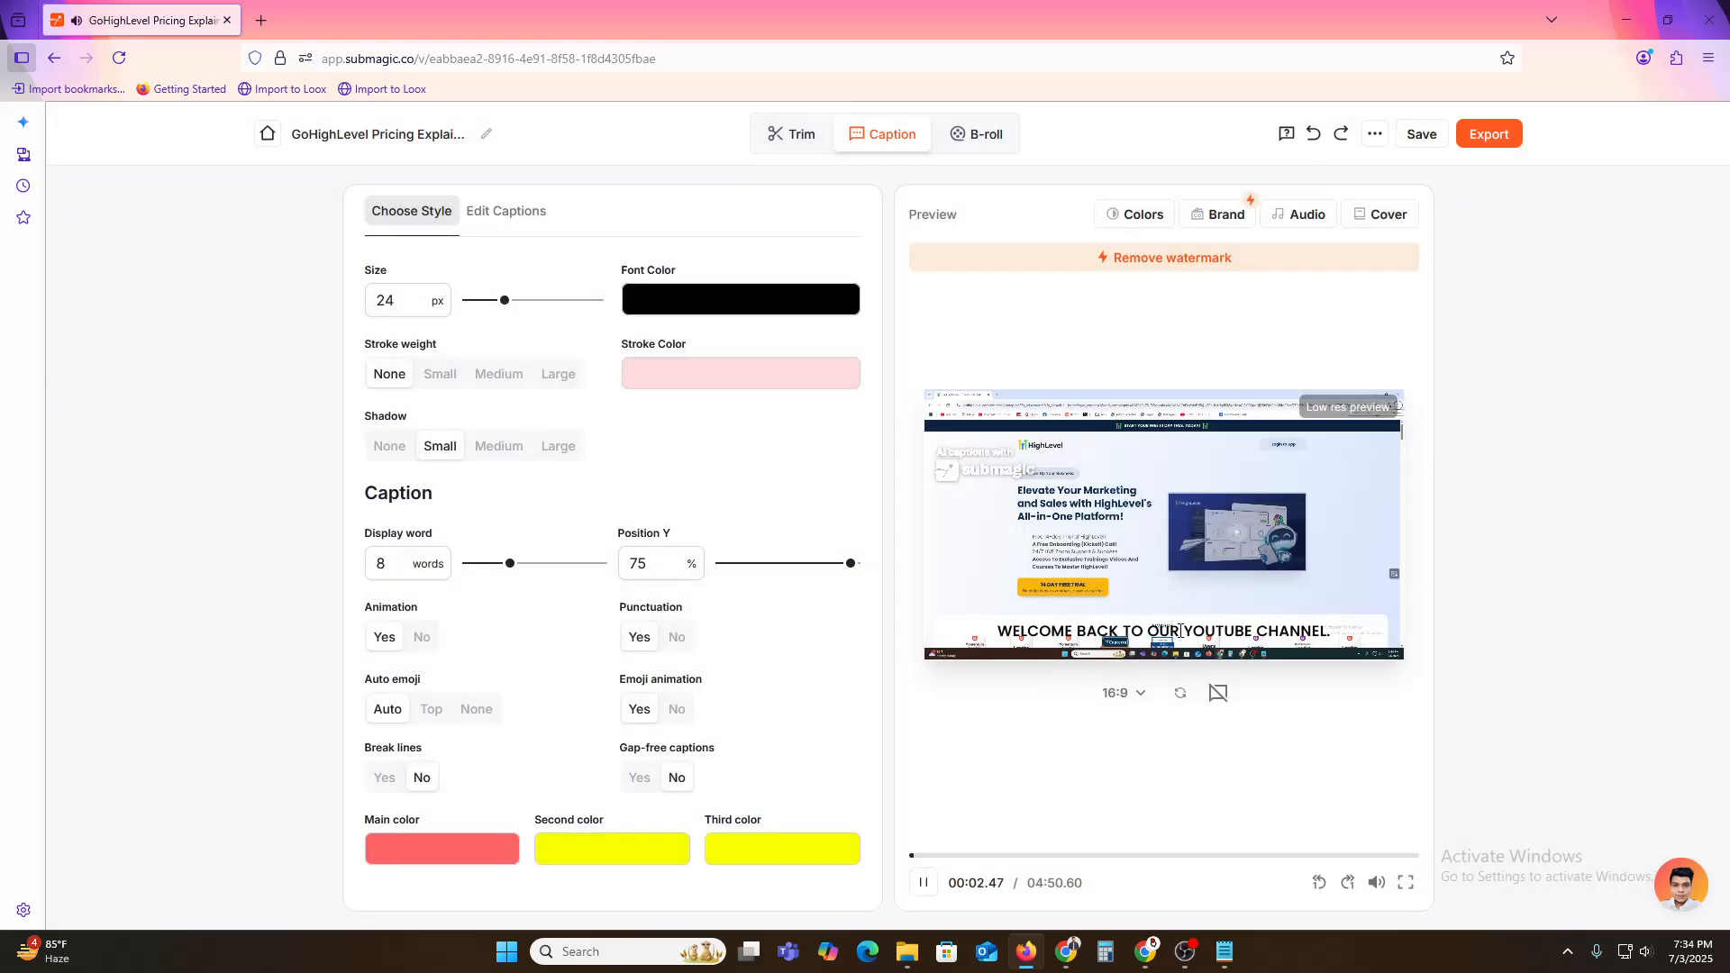
{"action": "left_click", "coordinate": [923, 884]}
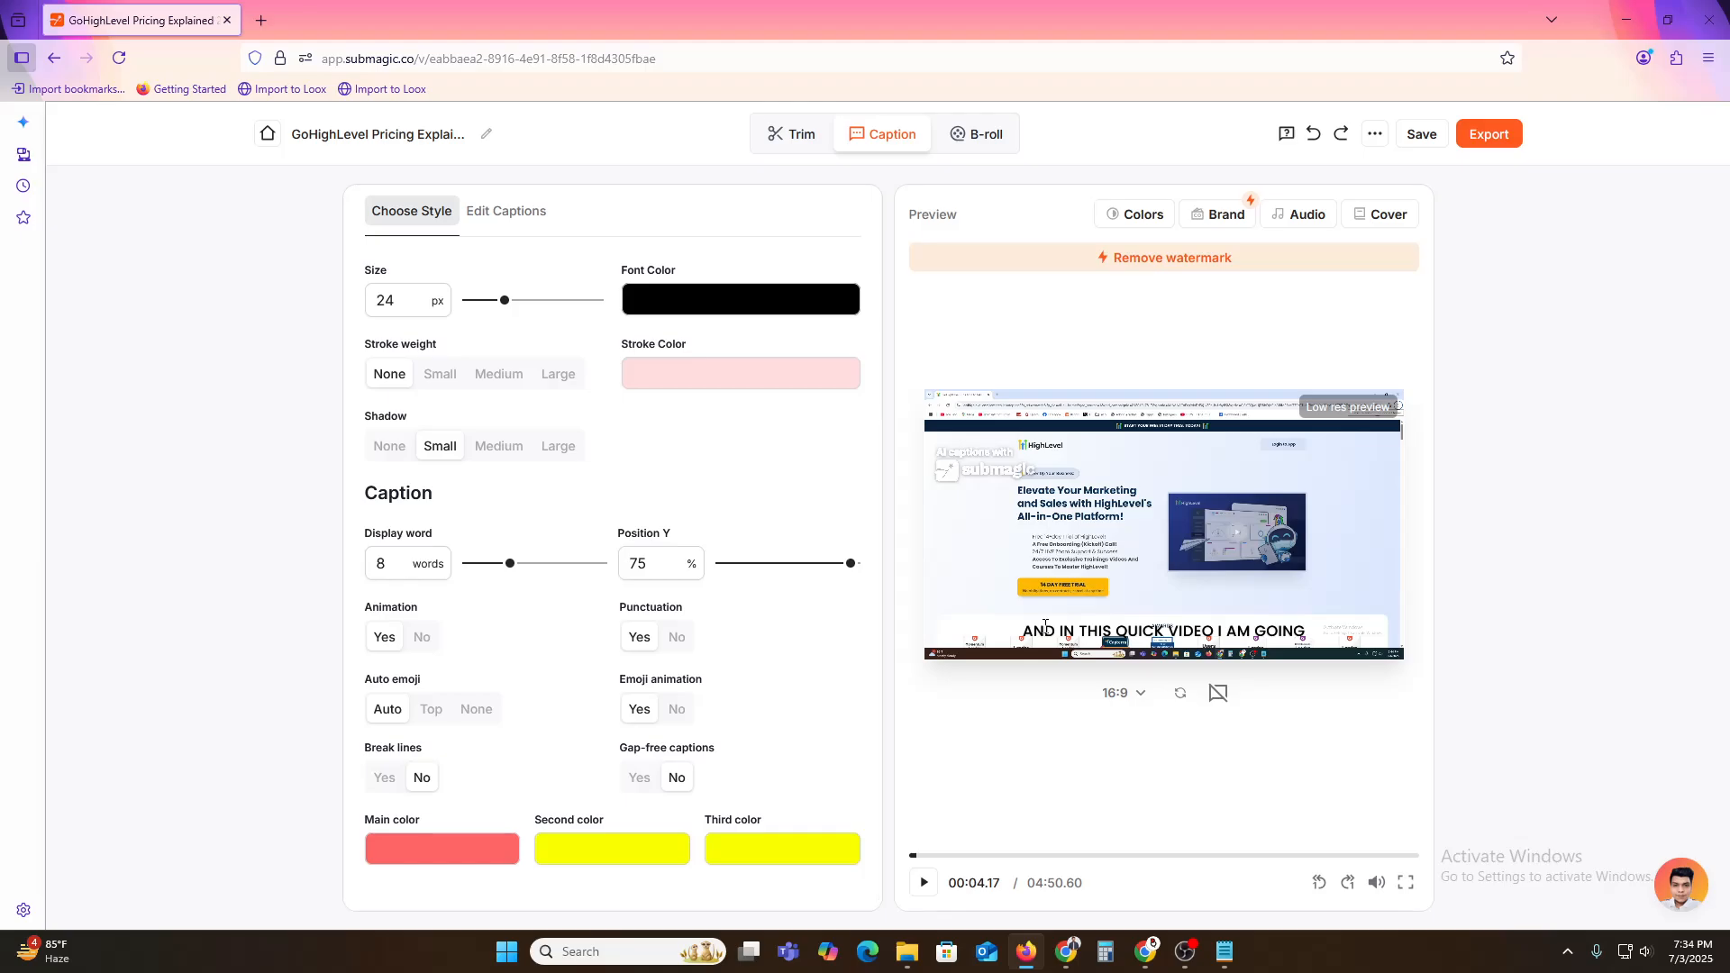
{"action": "left_click", "coordinate": [505, 217]}
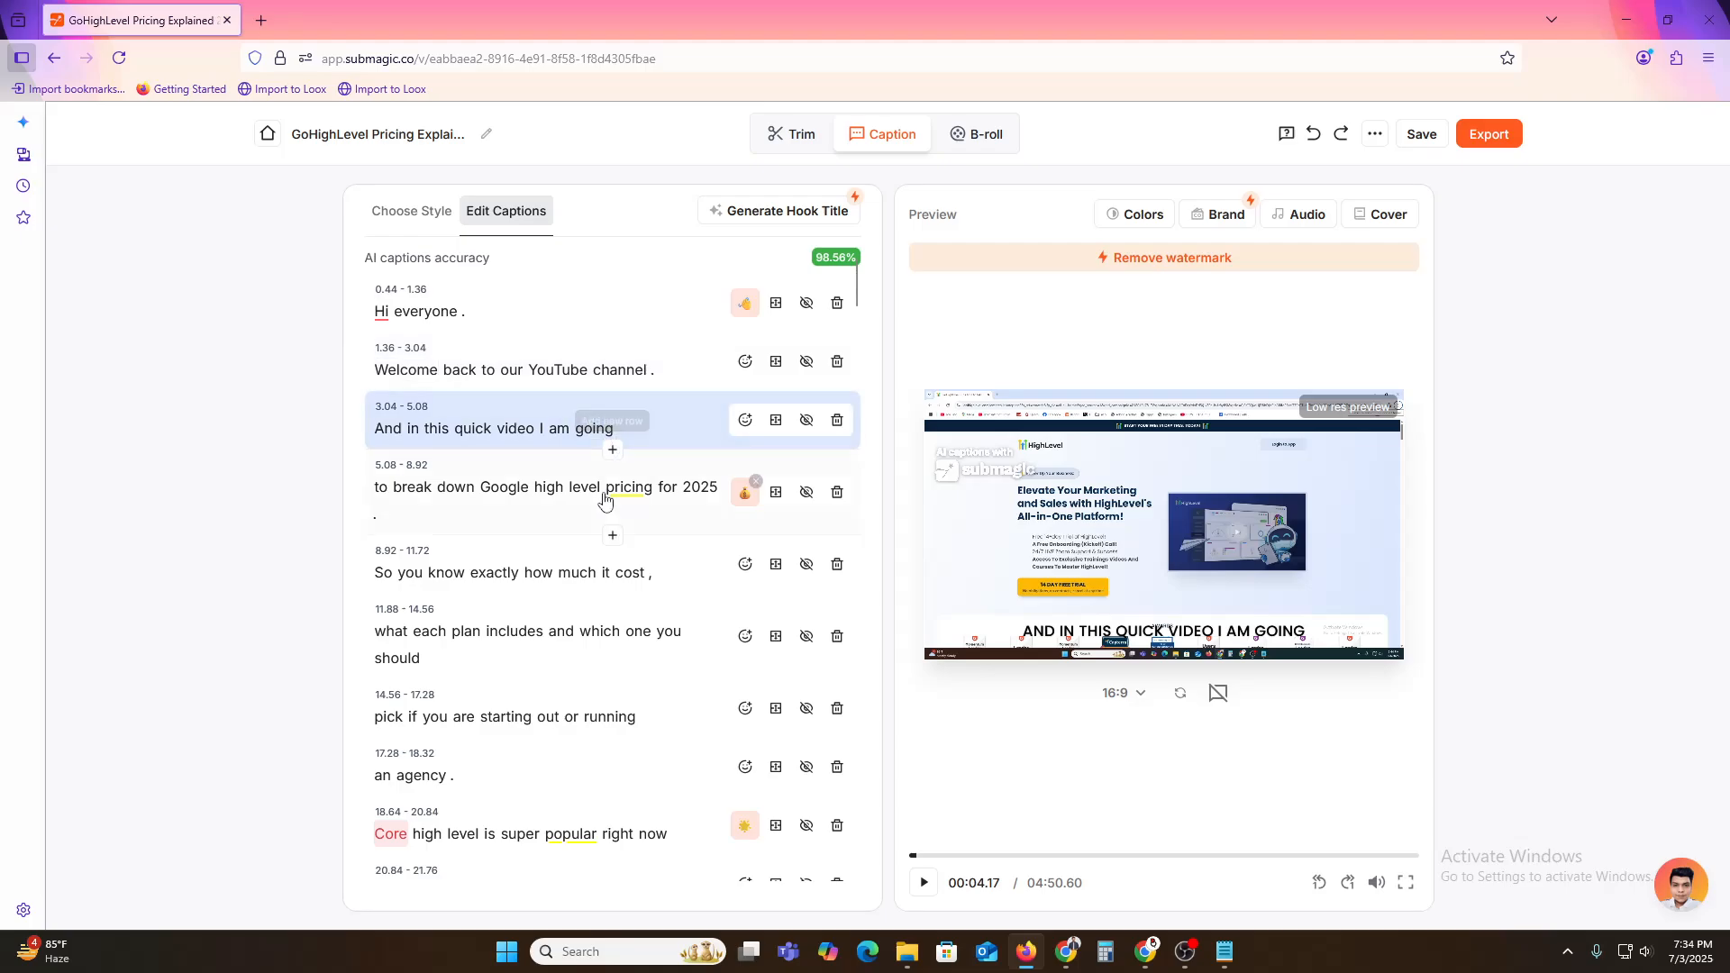
Replace the word "pricing" with "PRICE" in the 5.08–8.92 caption line and give it the red highlight color
{"action": "left_click", "coordinate": [631, 494]}
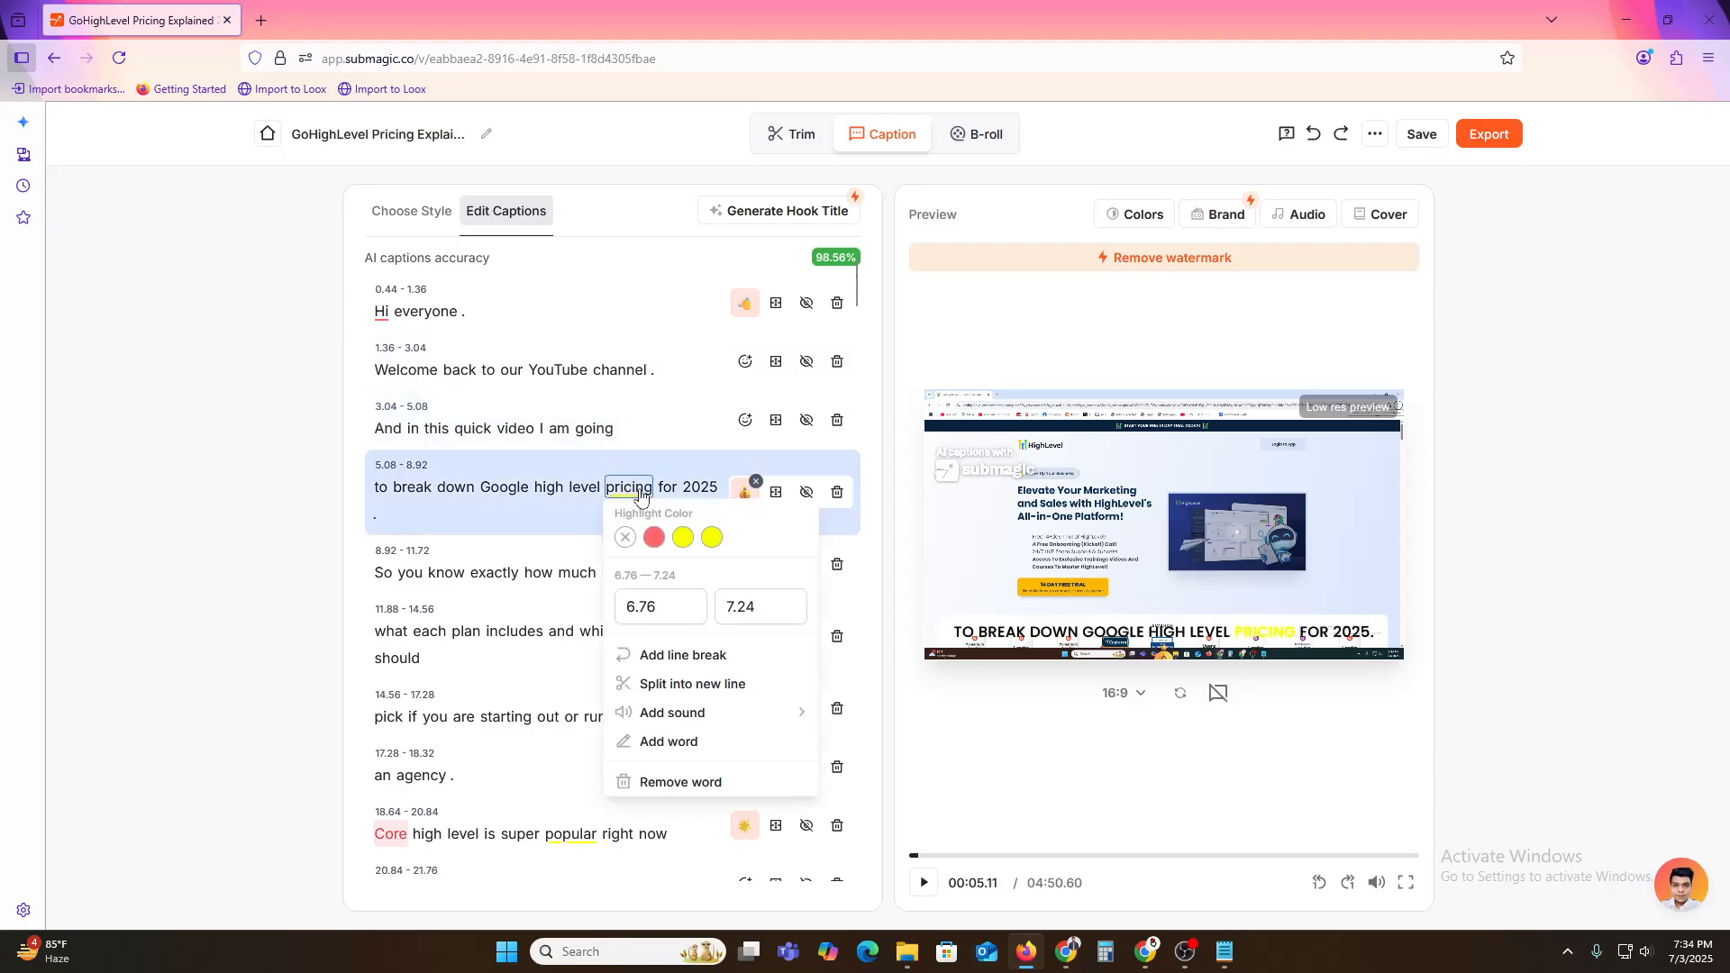
{"action": "double_click", "coordinate": [638, 489]}
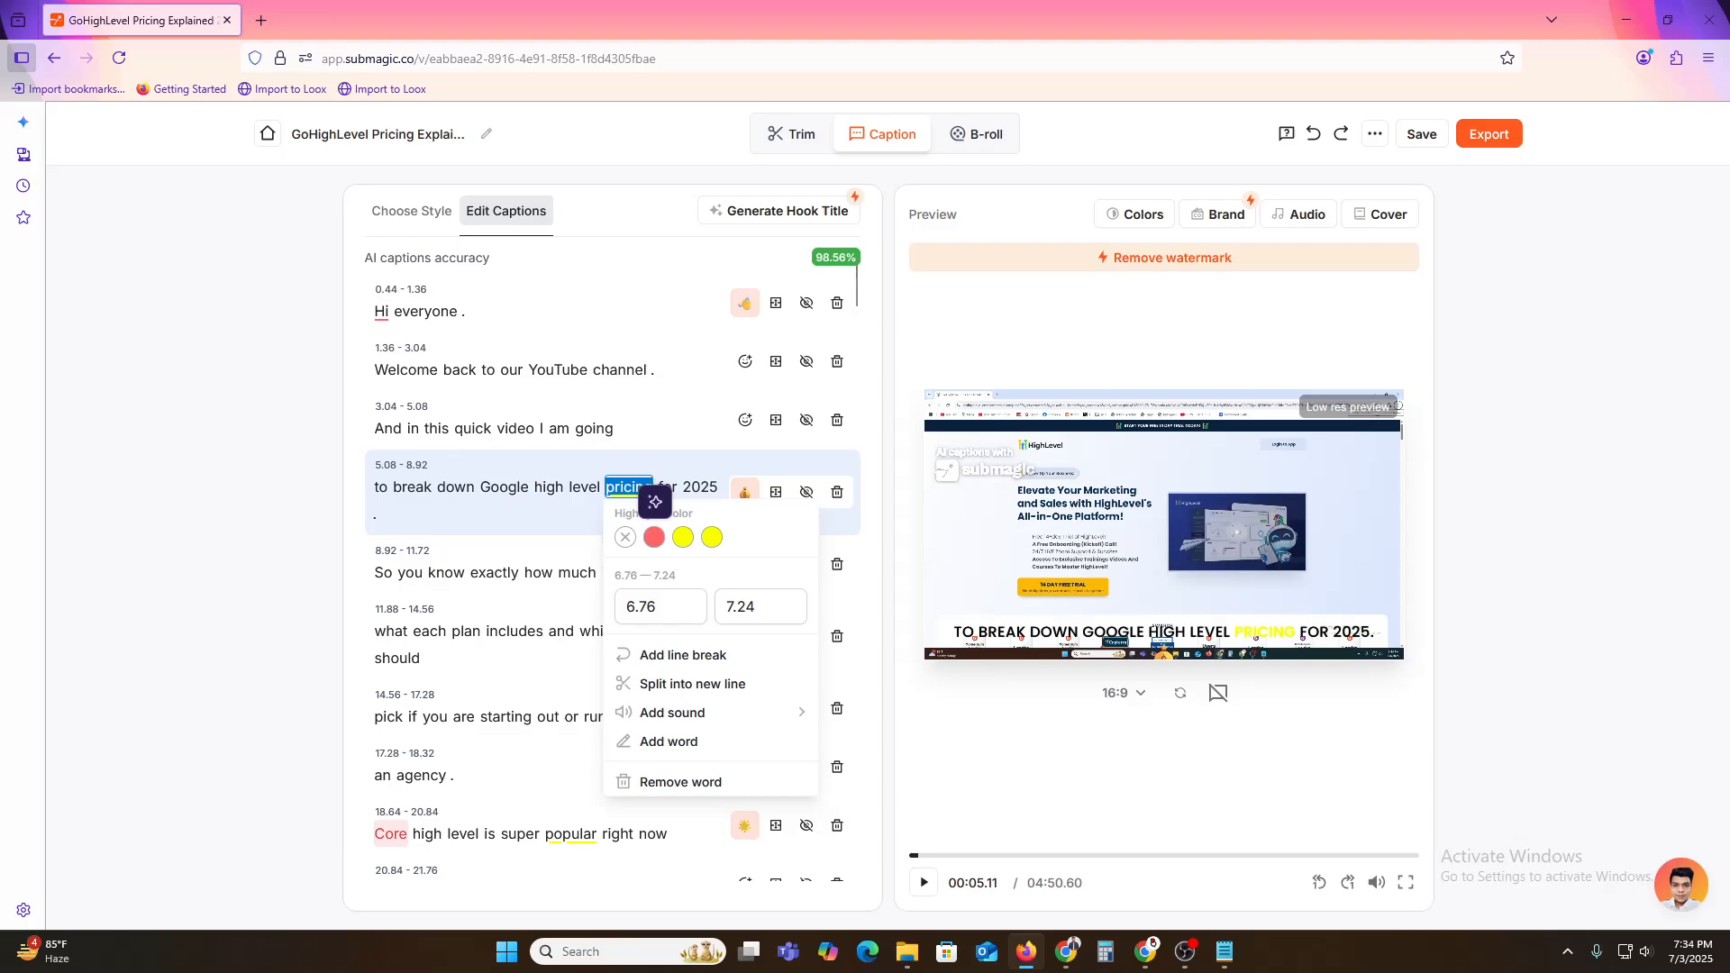
{"action": "type", "text": "Prici"}
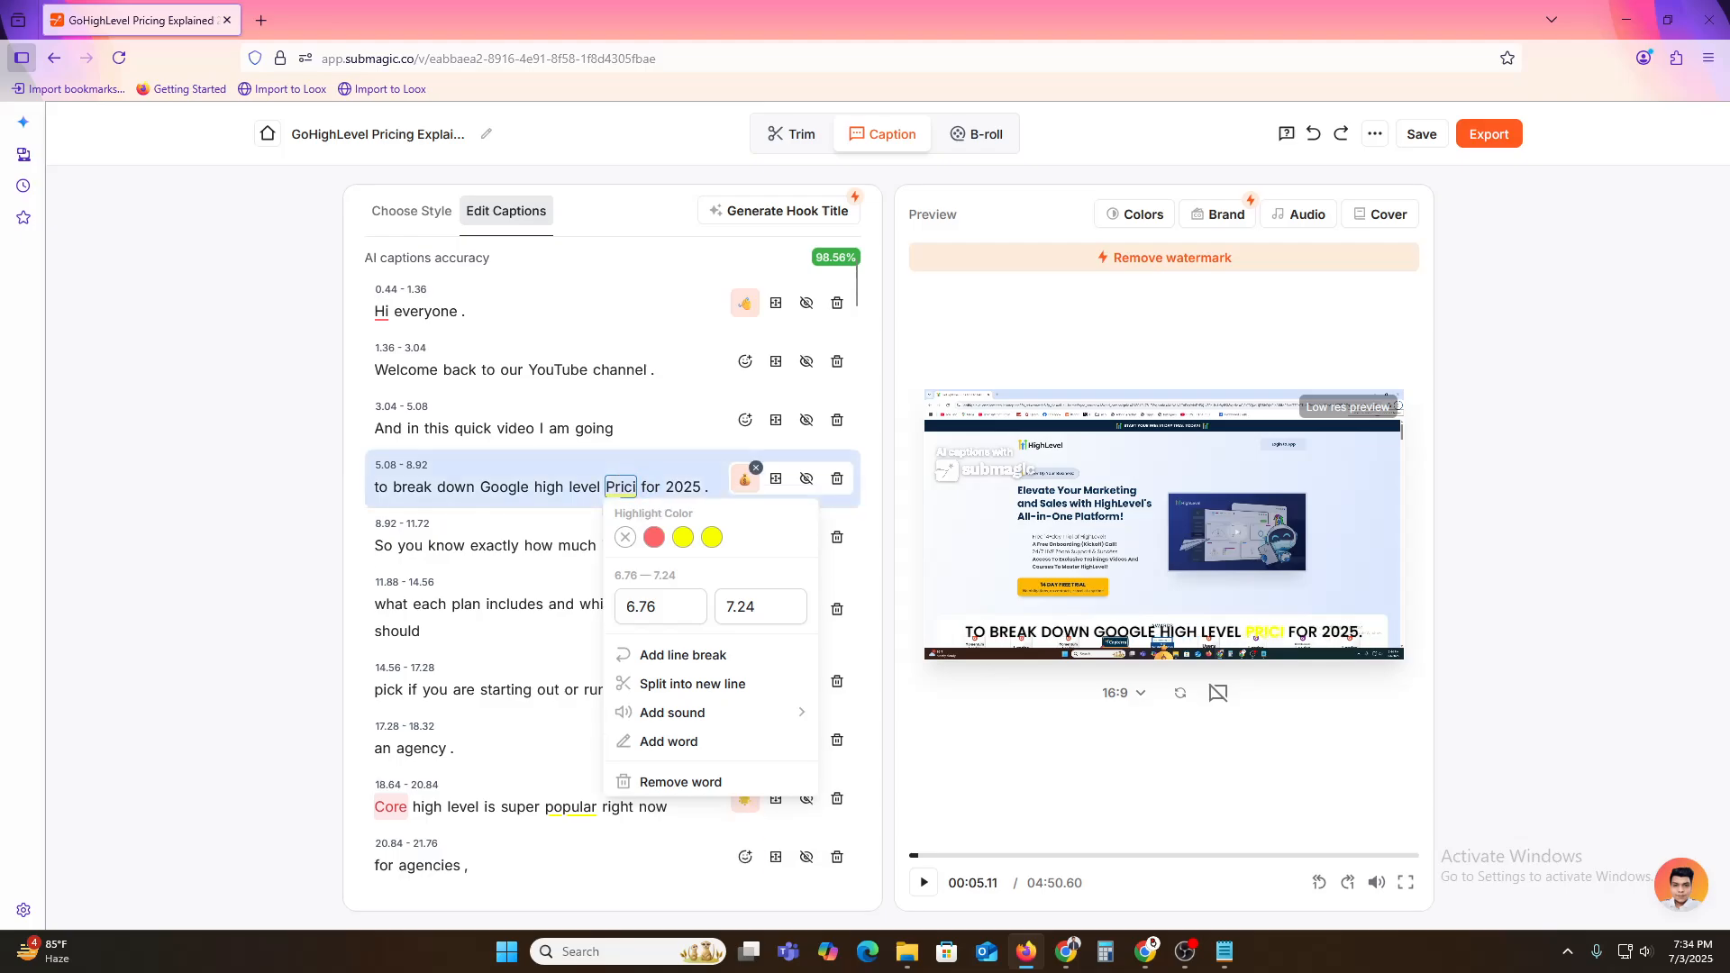
{"action": "left_click", "coordinate": [656, 543]}
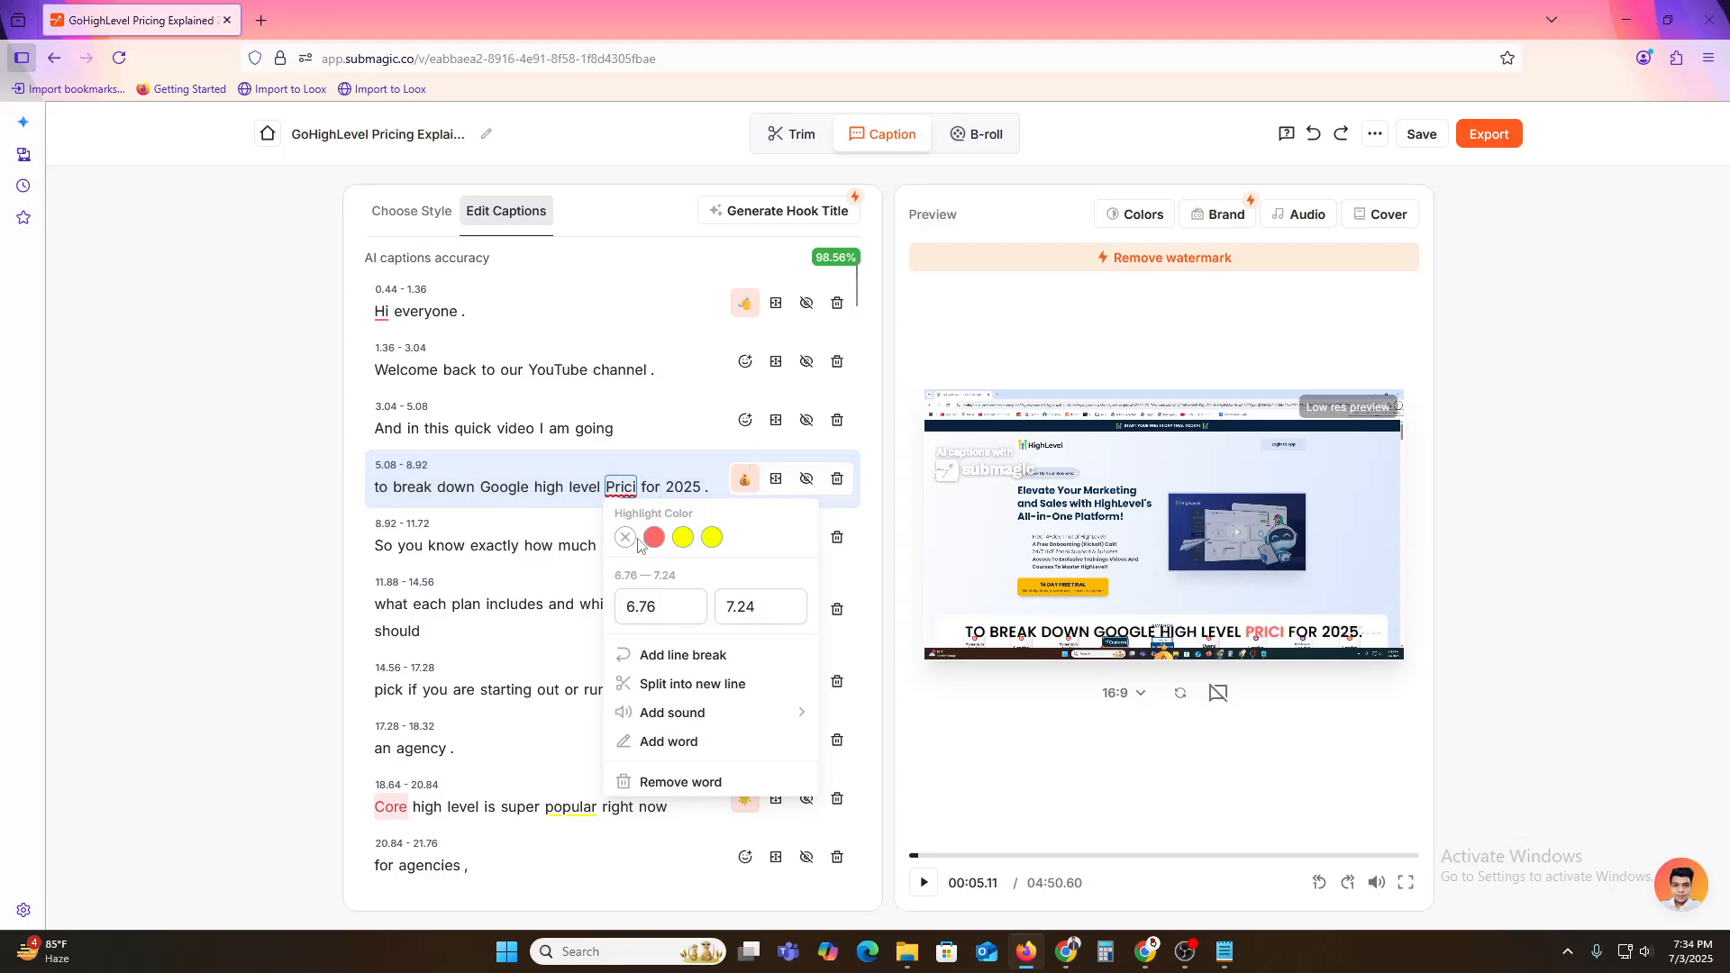
{"action": "double_click", "coordinate": [622, 486]}
{"action": "type", "text": "PR"}
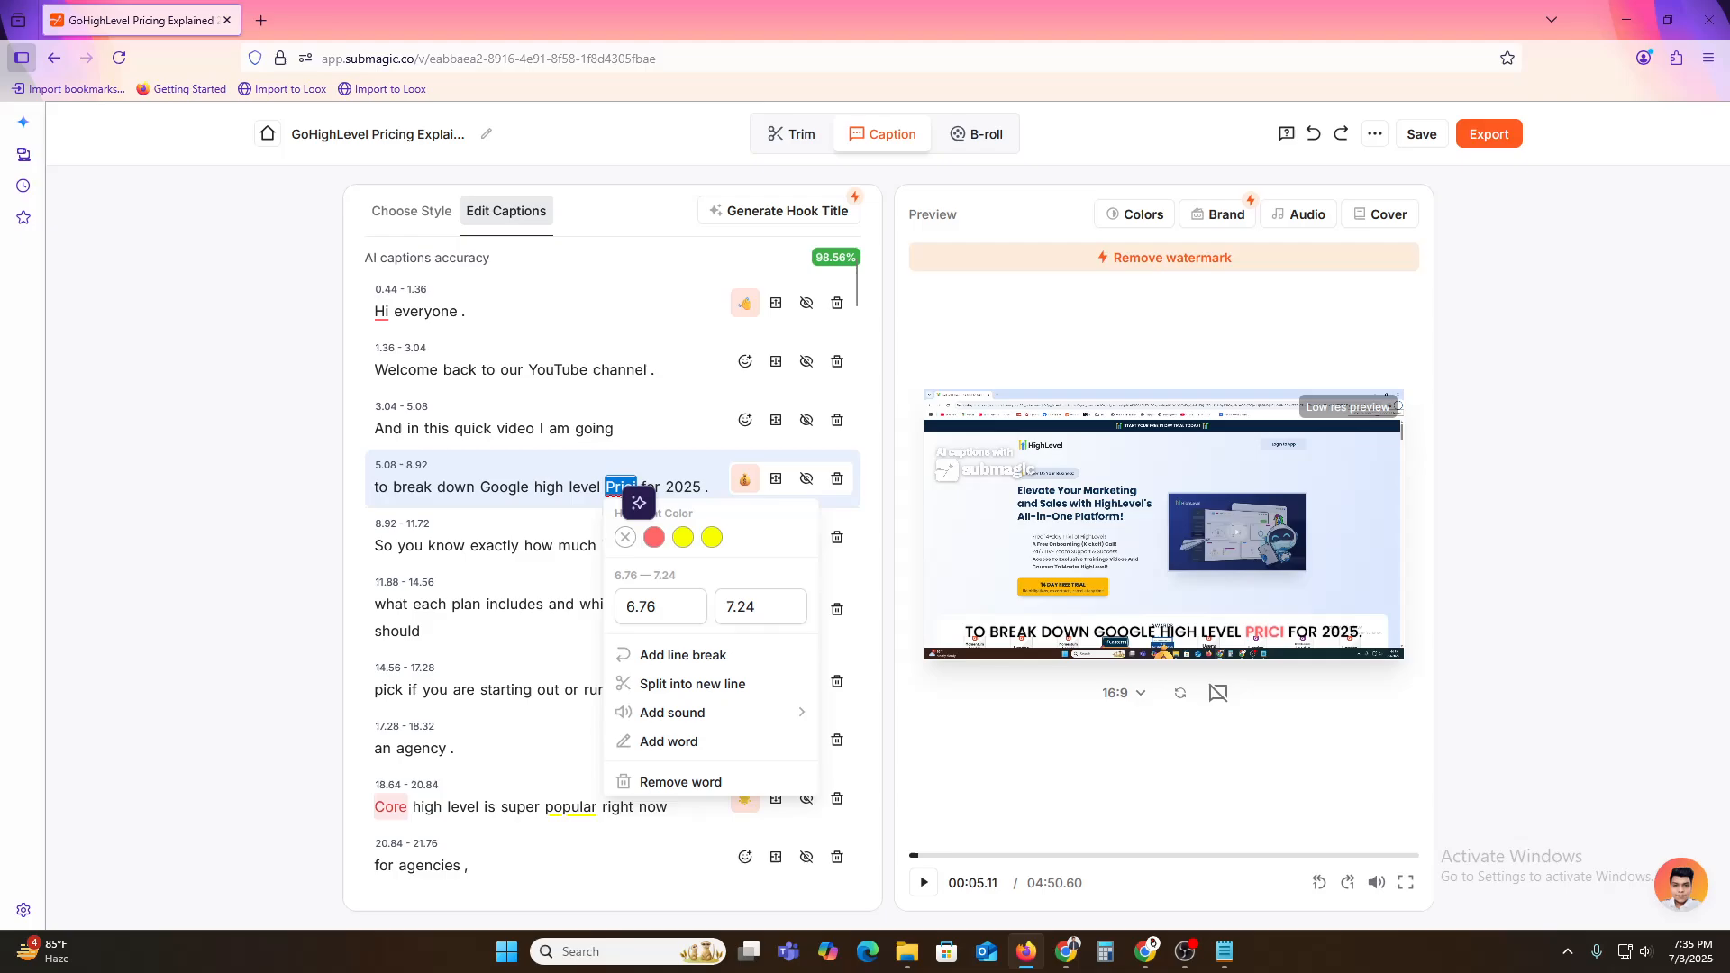
{"action": "type", "text": "ICE"}
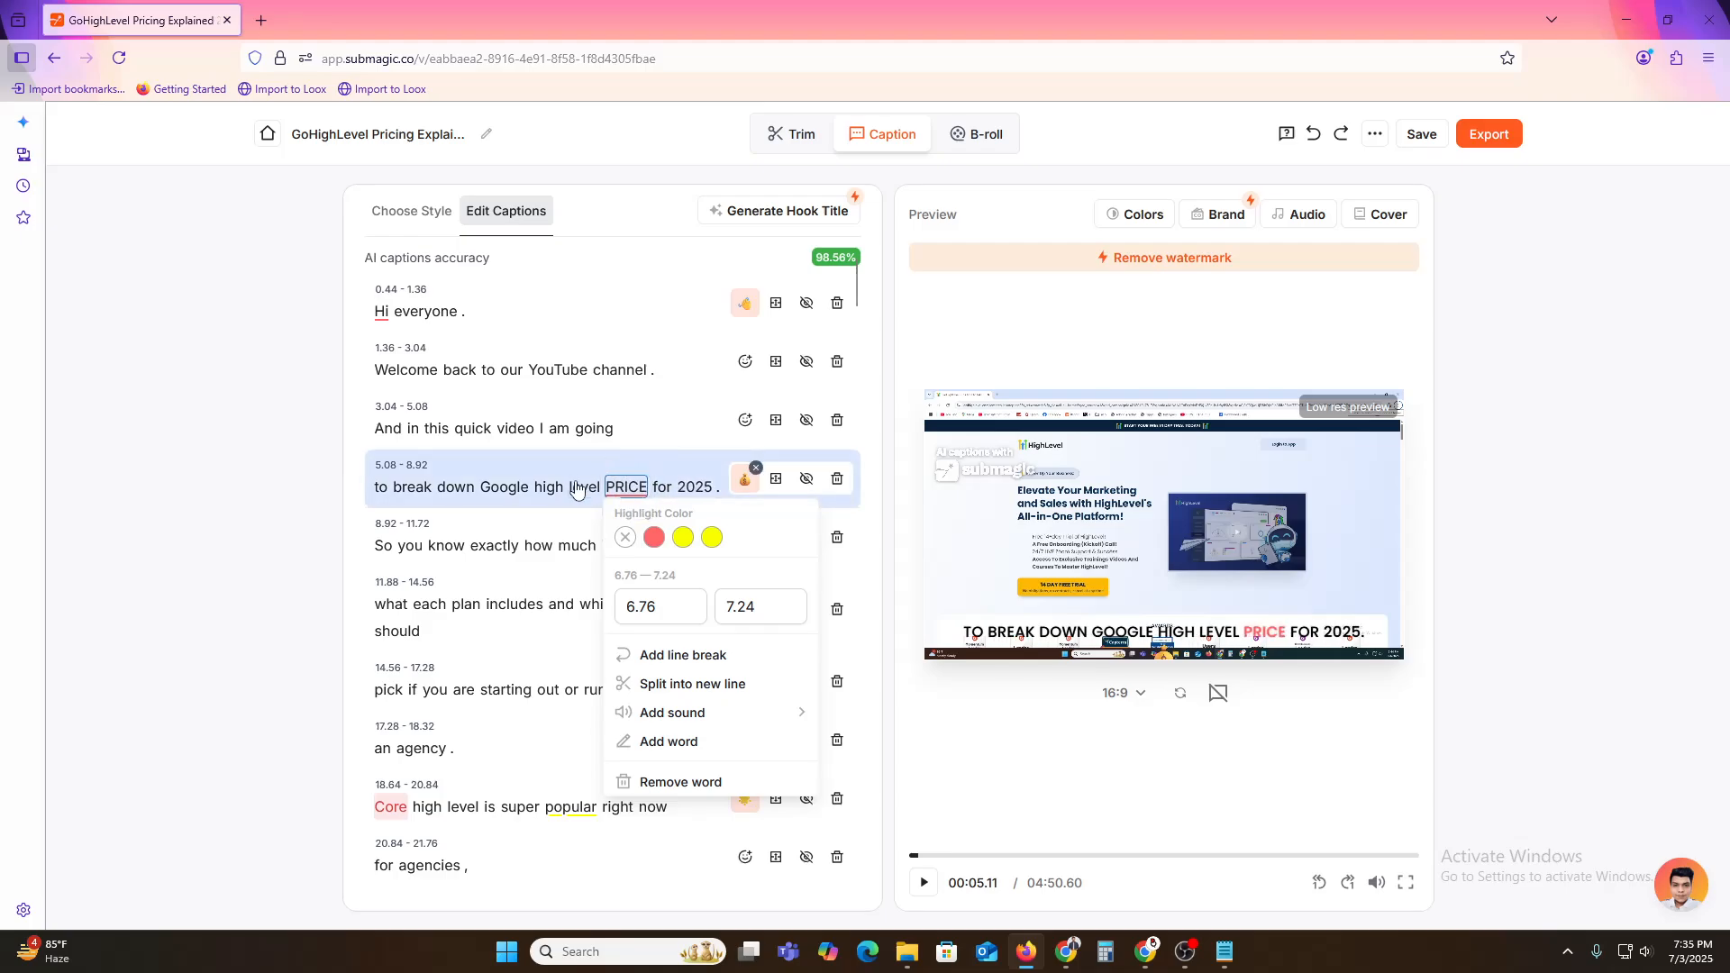
{"action": "left_click", "coordinate": [585, 487]}
{"action": "left_click", "coordinate": [647, 488]}
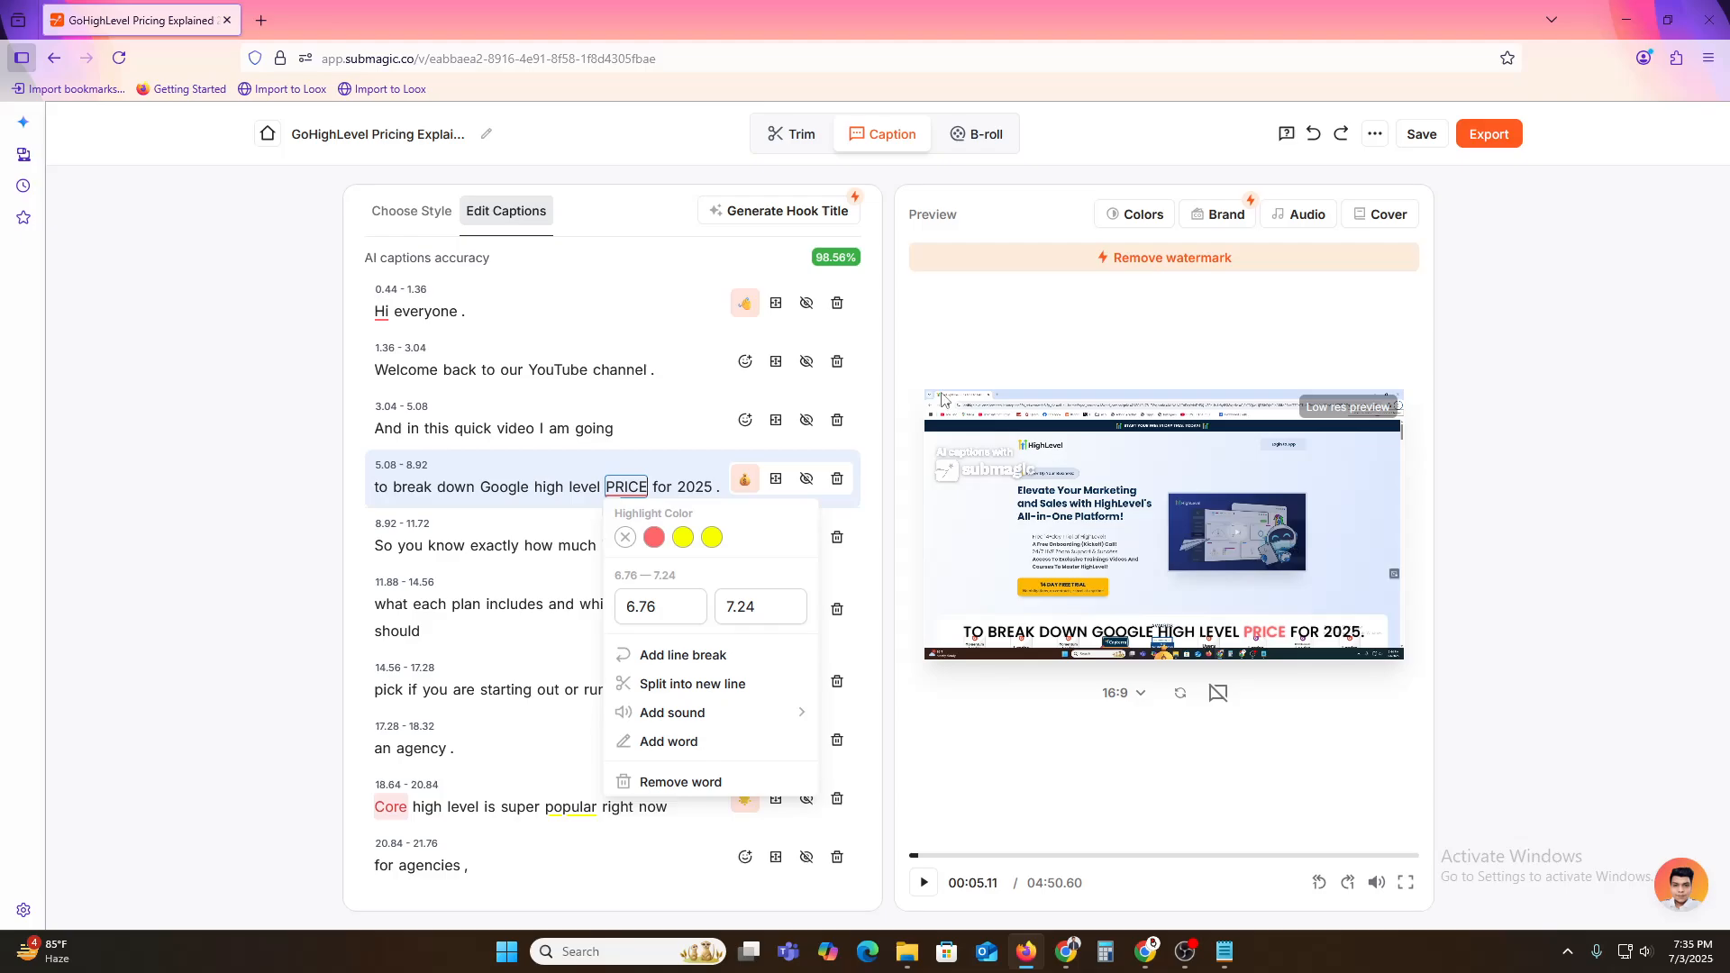
Open the Tayo caption style for customization and set Auto emoji to None
{"action": "left_click", "coordinate": [420, 220]}
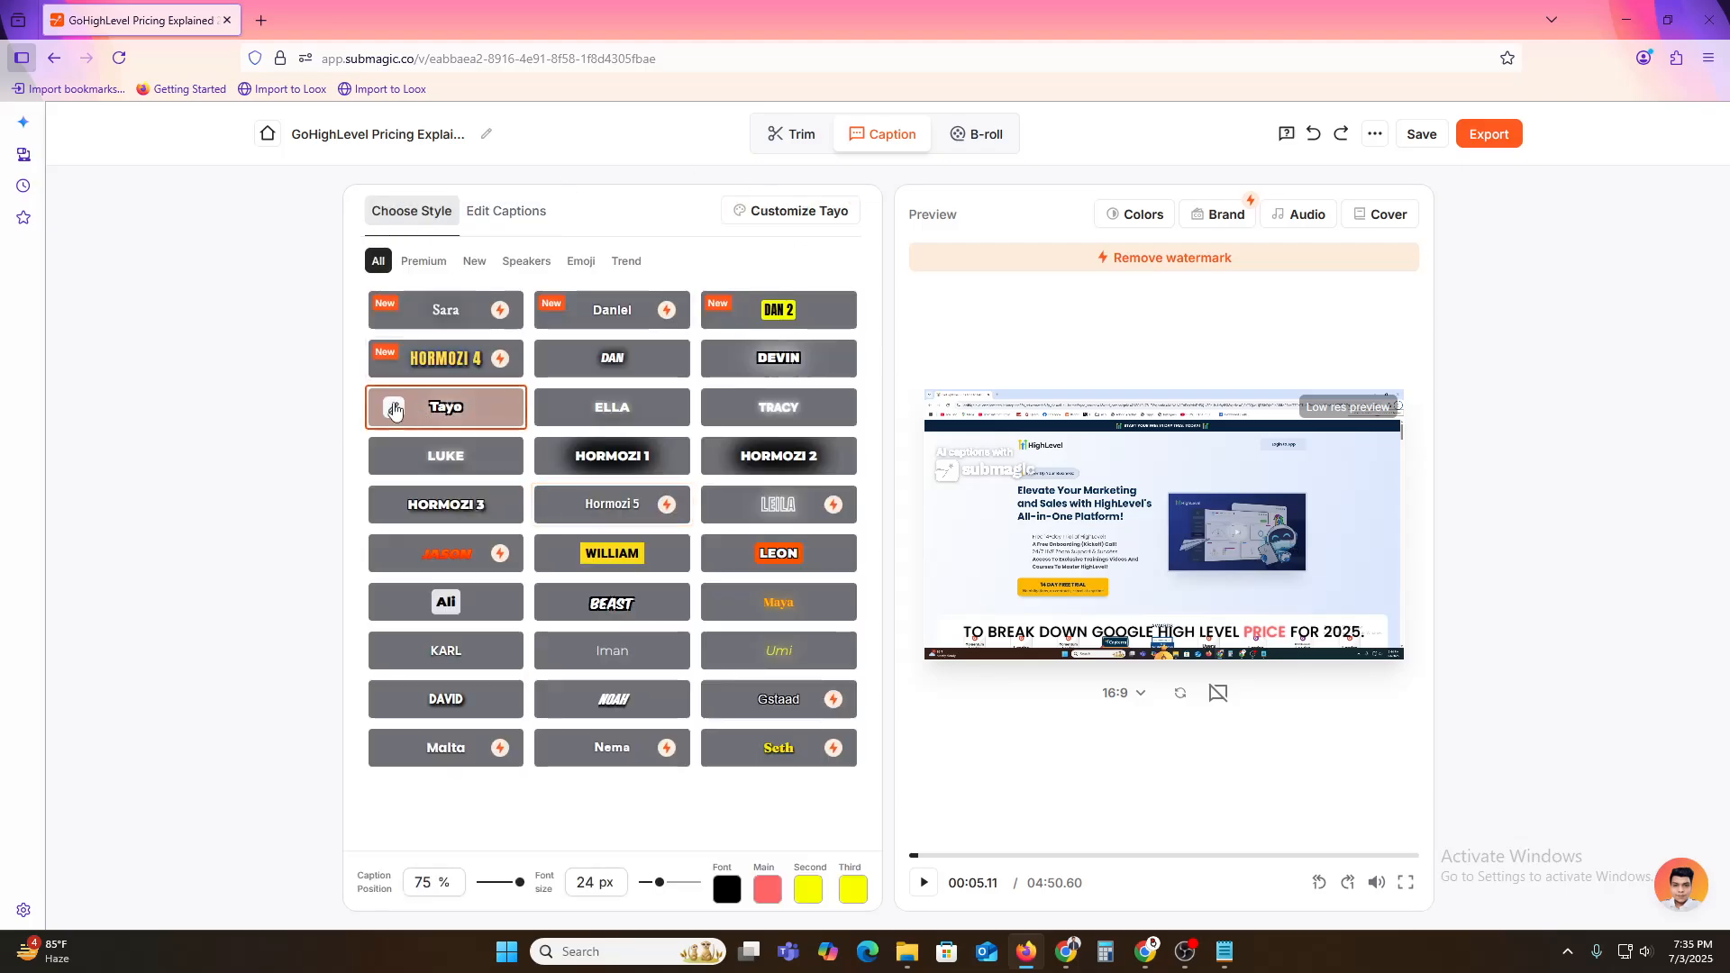
{"action": "left_click", "coordinate": [393, 408]}
{"action": "scroll", "coordinate": [631, 600], "scroll_direction": "down", "scroll_amount": 2}
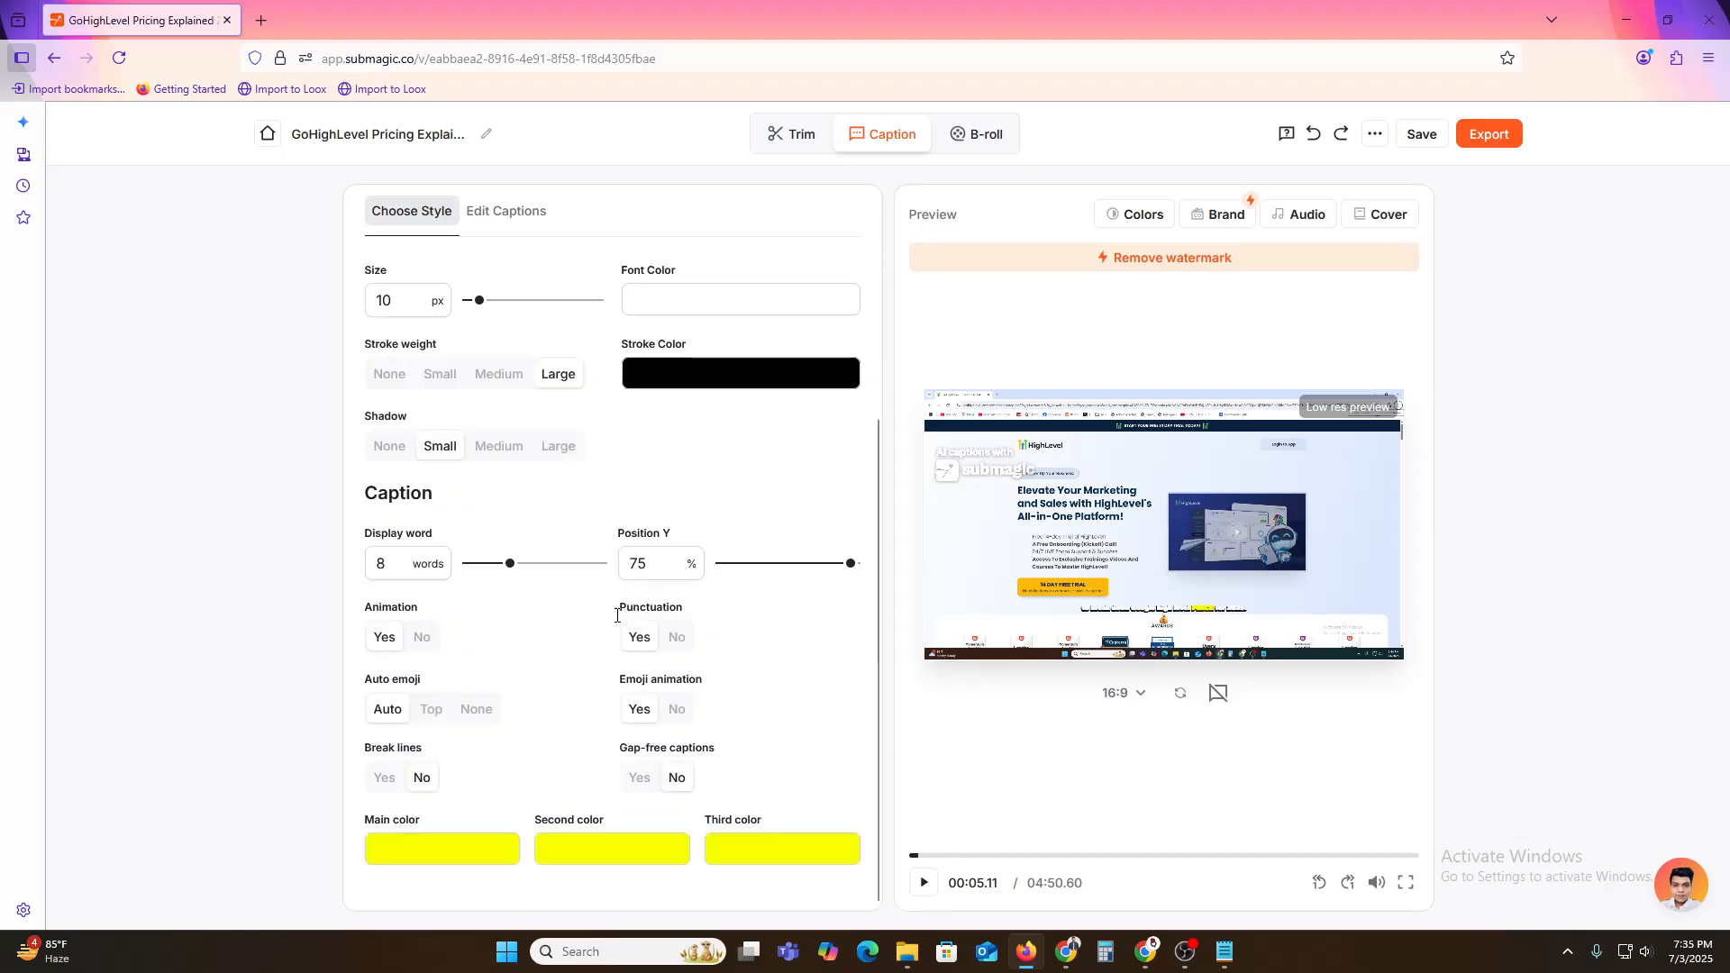
{"action": "left_click", "coordinate": [432, 711]}
{"action": "left_click", "coordinate": [478, 711]}
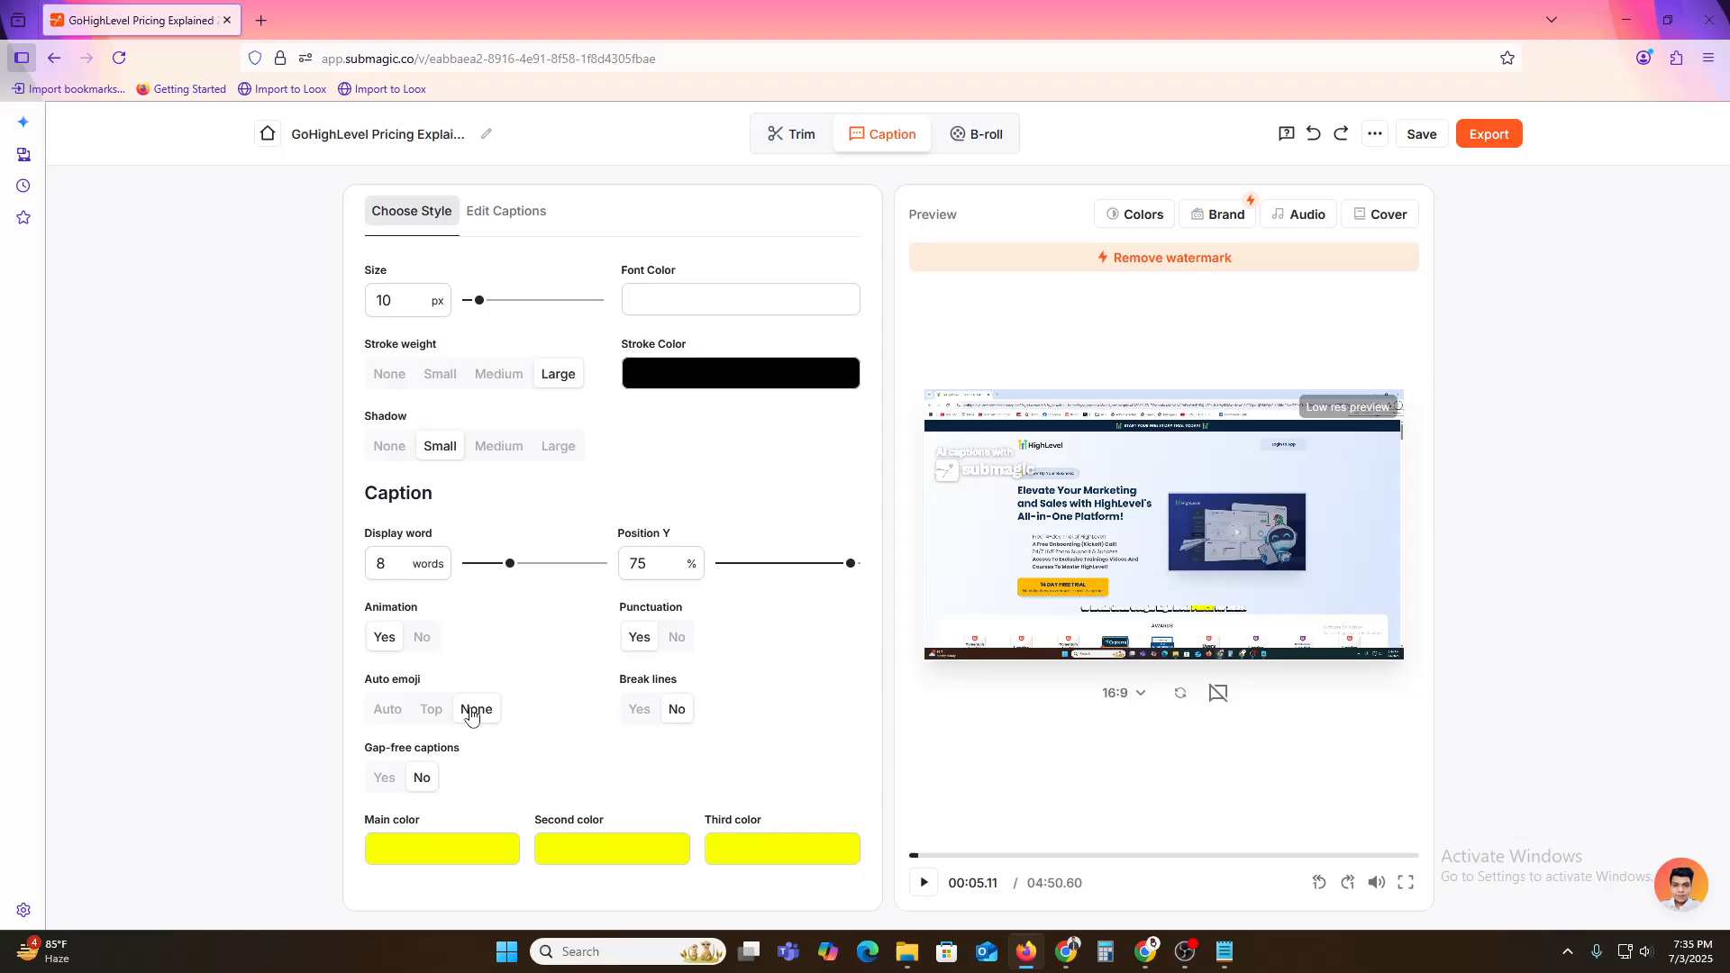
Try the 9:16 video ratio and switch the video back to 16:9
{"action": "left_click", "coordinate": [1120, 694]}
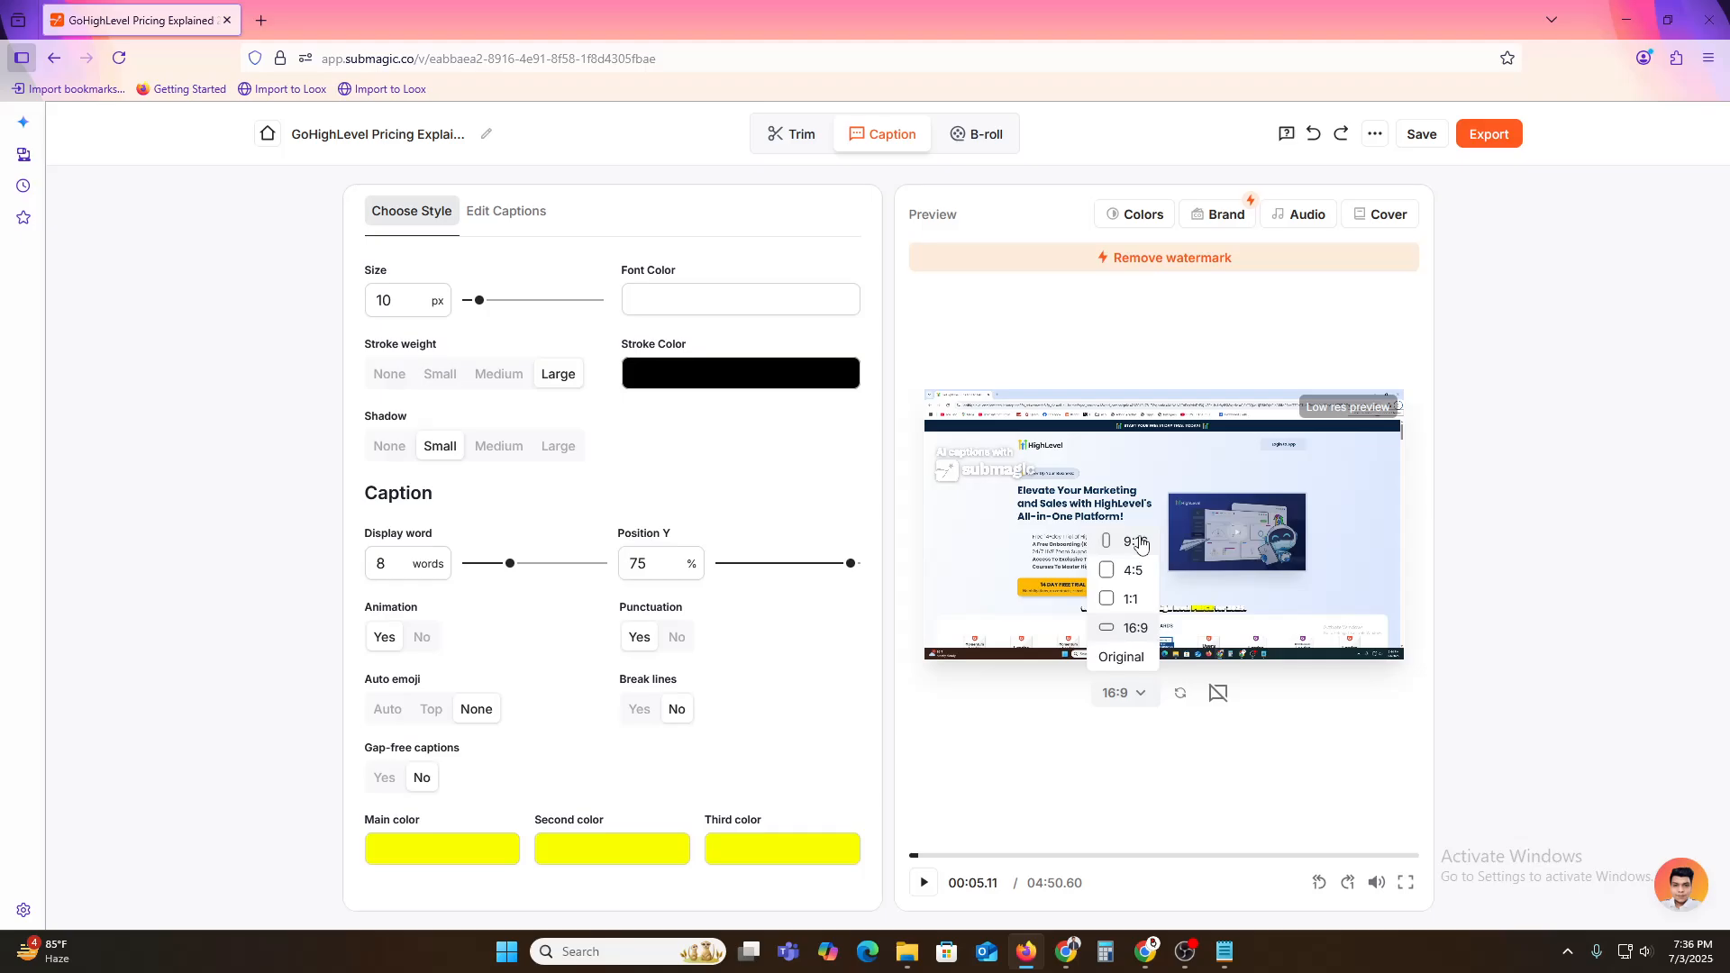
{"action": "left_click", "coordinate": [1140, 543]}
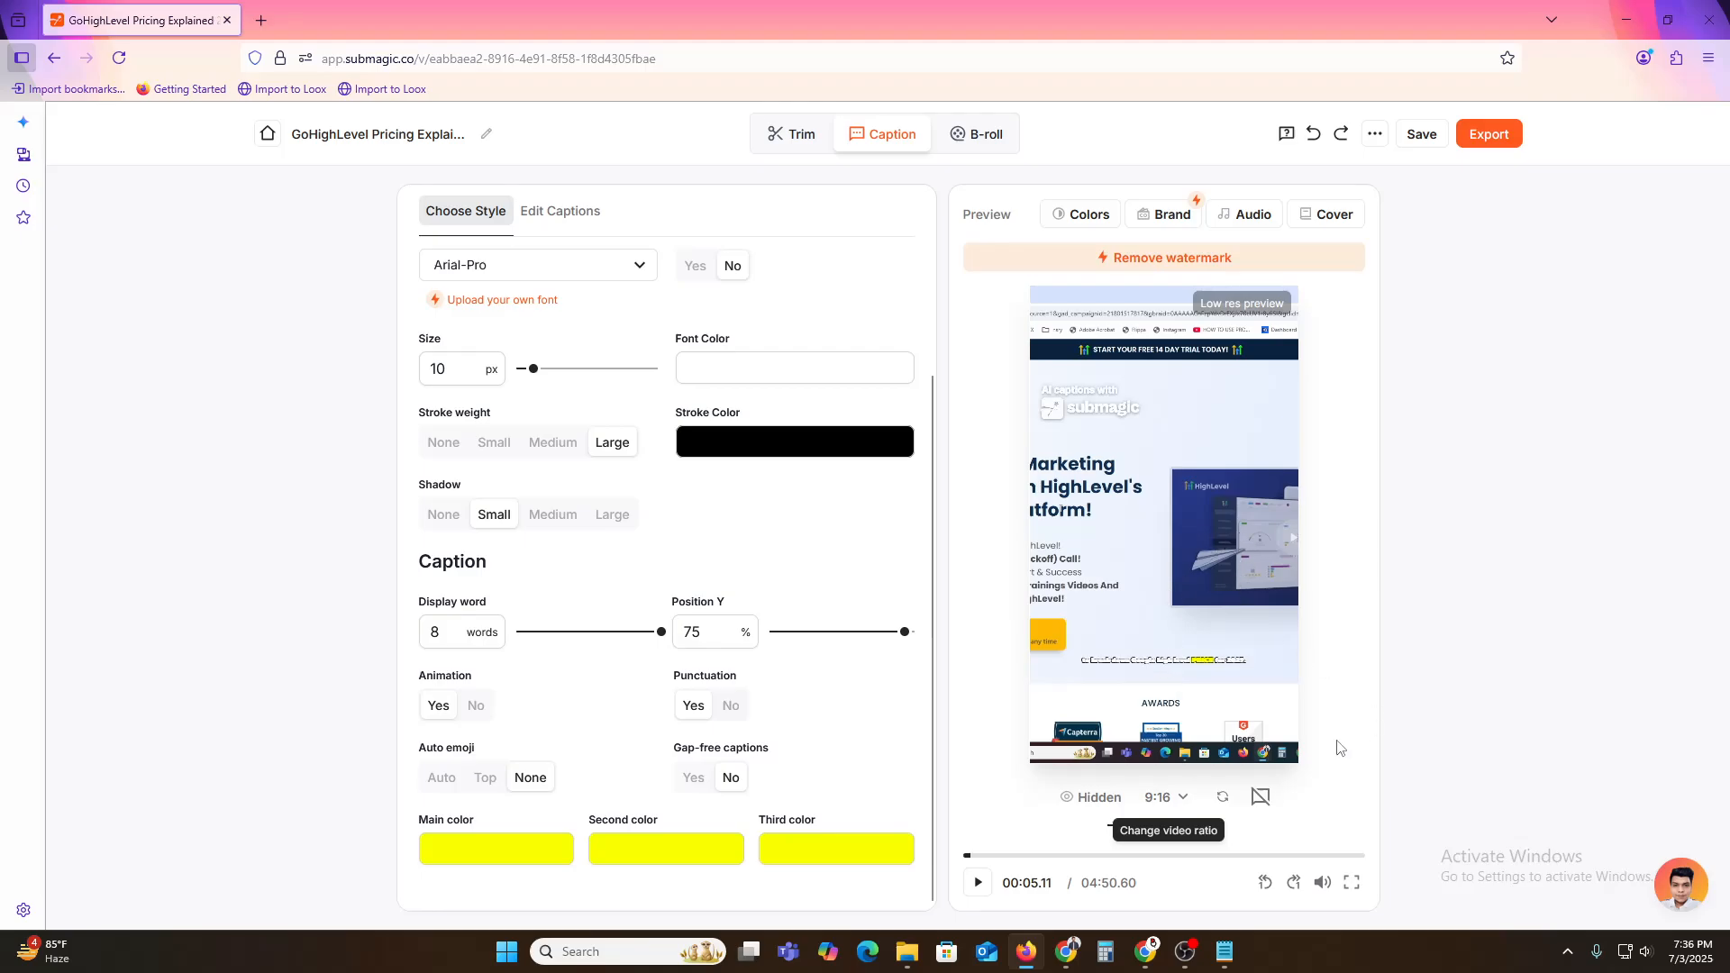
{"action": "left_click", "coordinate": [1160, 797]}
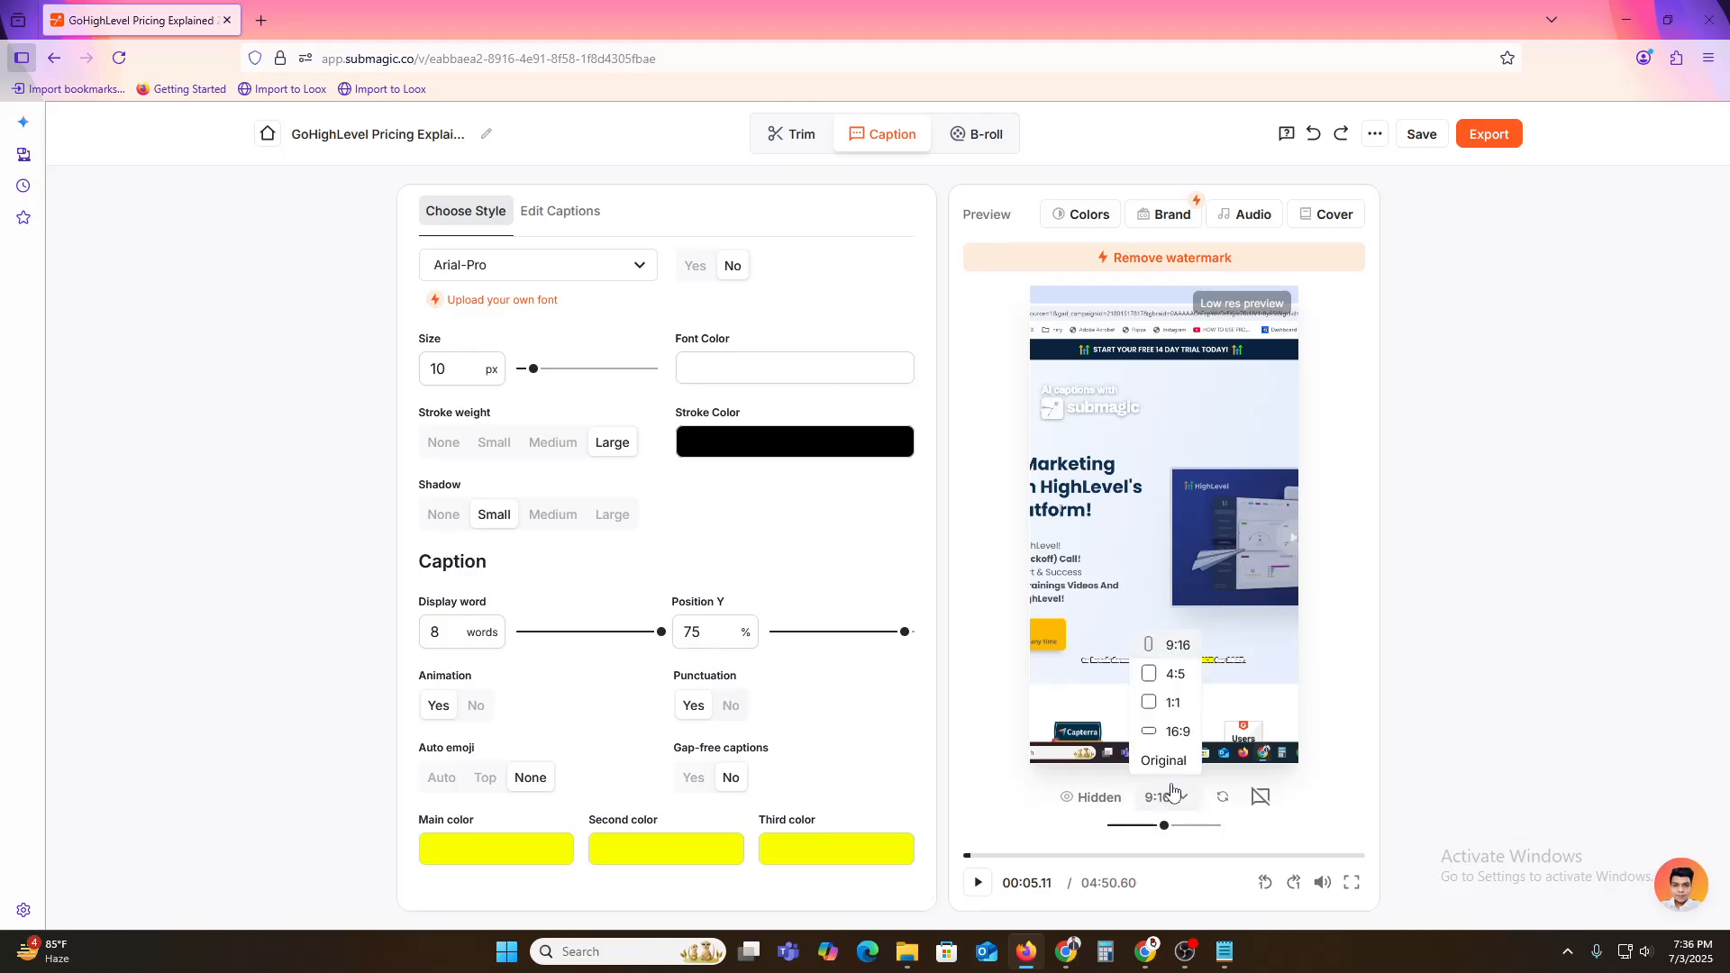
{"action": "left_click", "coordinate": [1180, 737]}
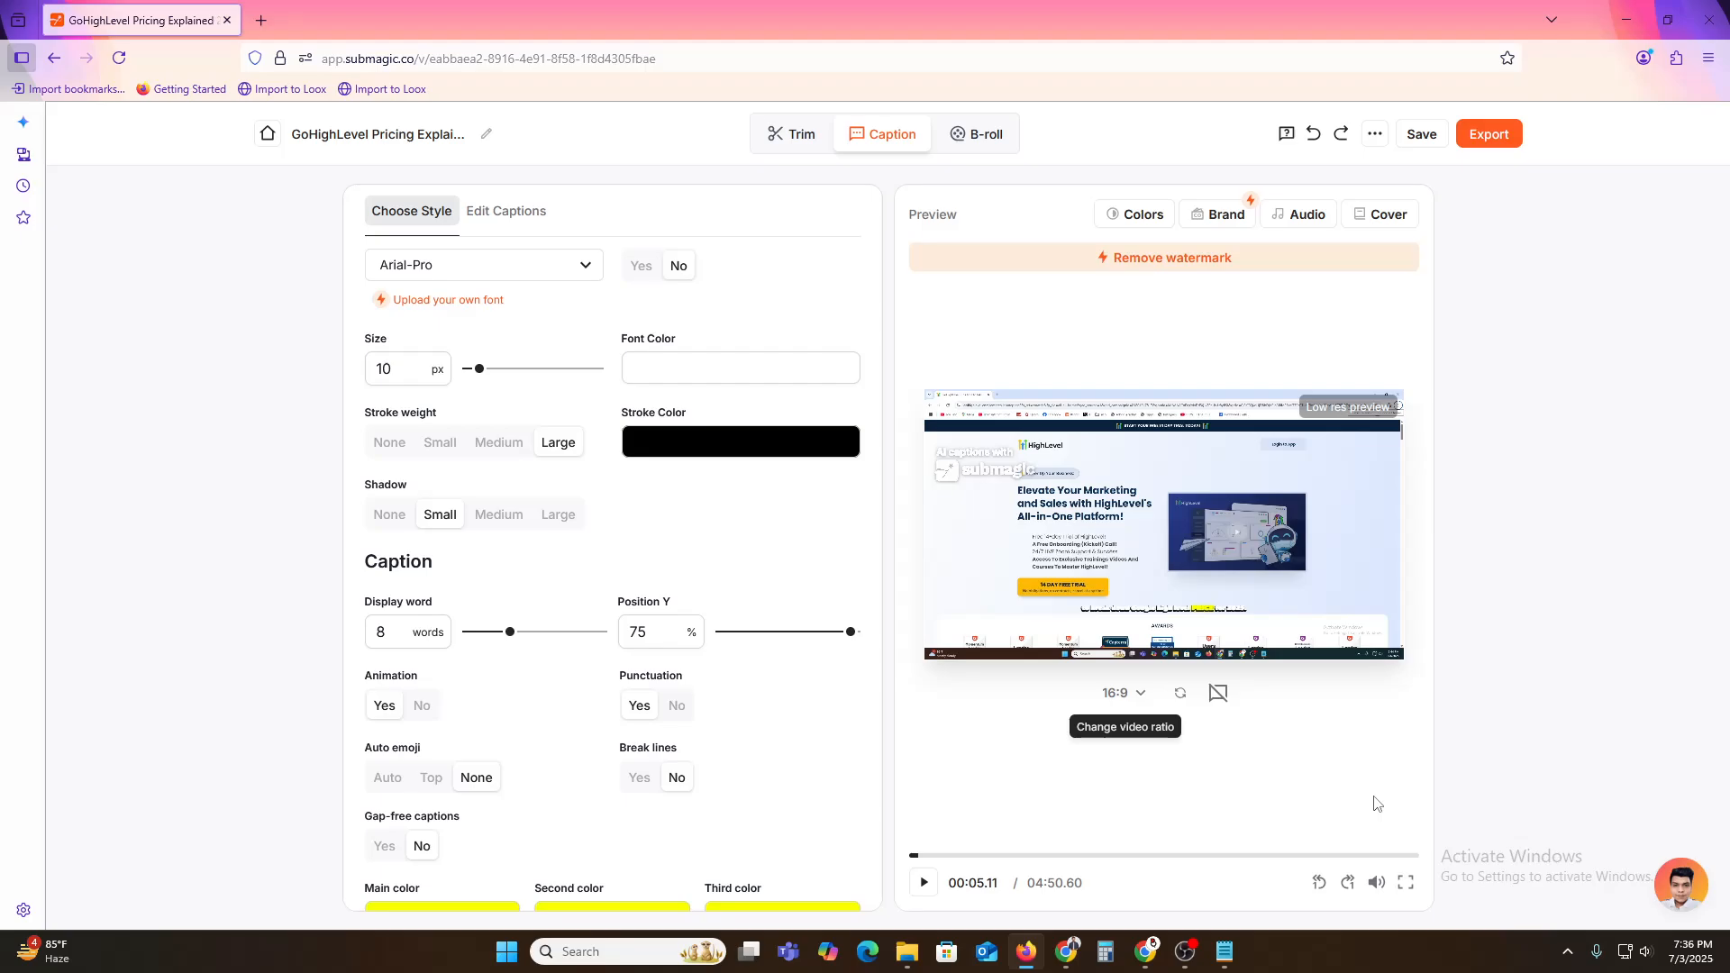
Open the video export settings and examine the available quality and FPS options
{"action": "left_click", "coordinate": [1489, 135]}
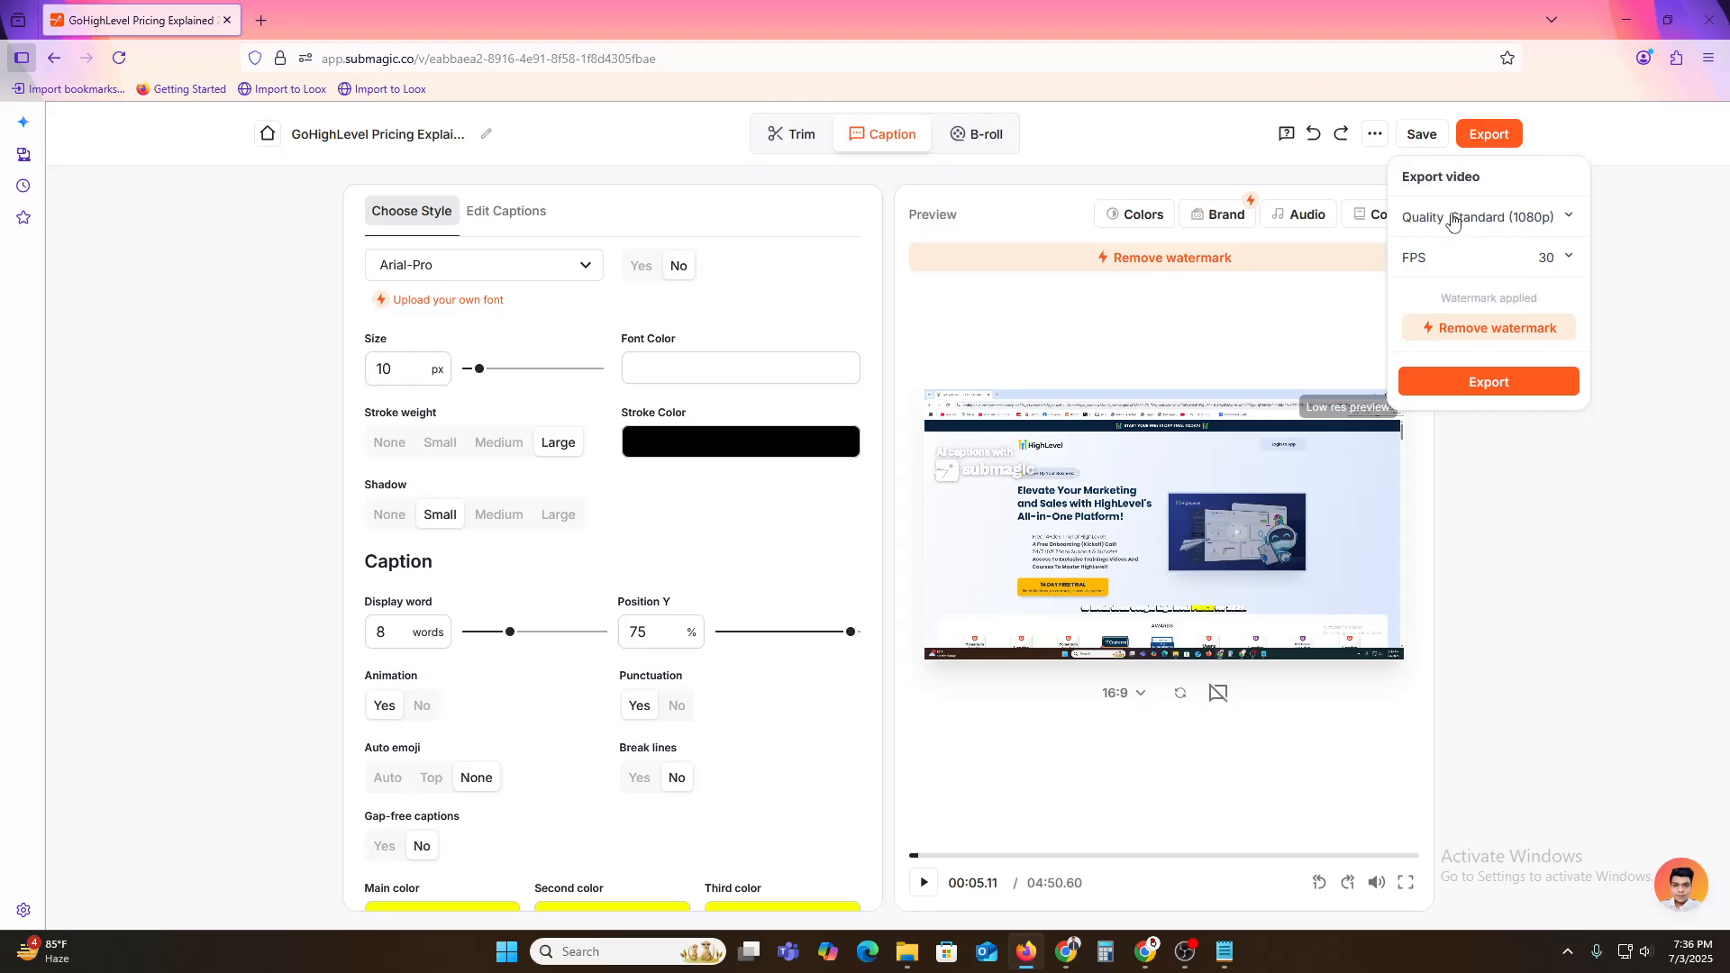
{"action": "left_click", "coordinate": [1514, 217]}
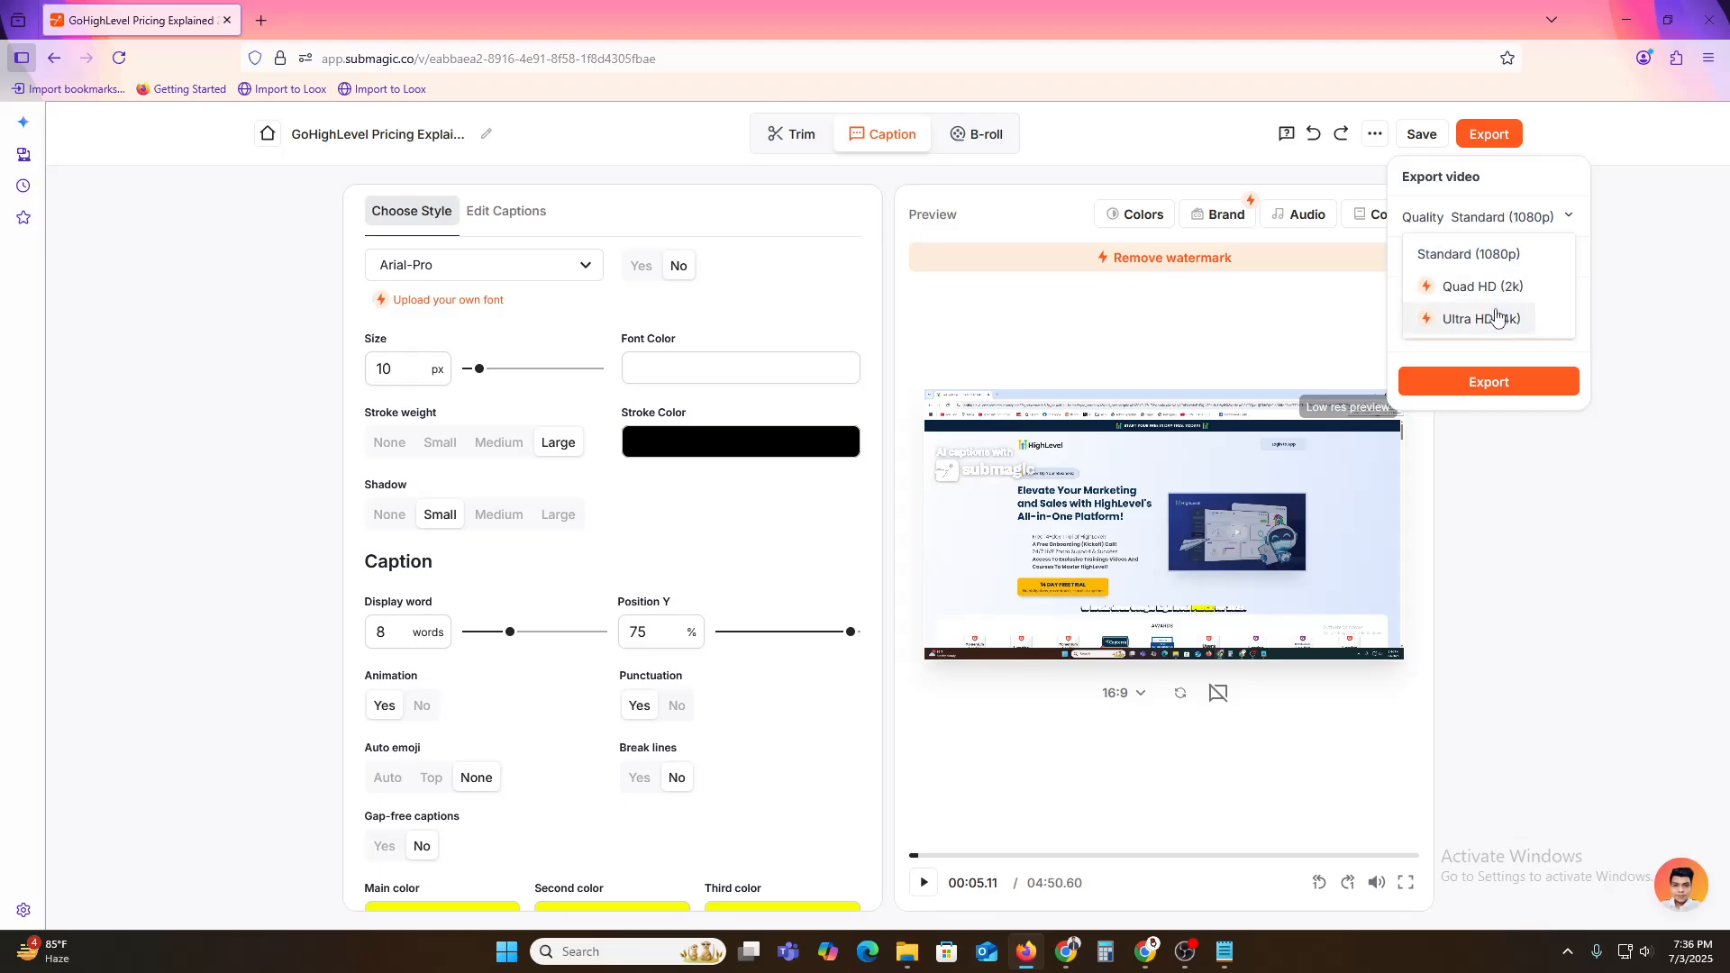
{"action": "left_click", "coordinate": [1512, 220]}
{"action": "left_click", "coordinate": [1482, 261]}
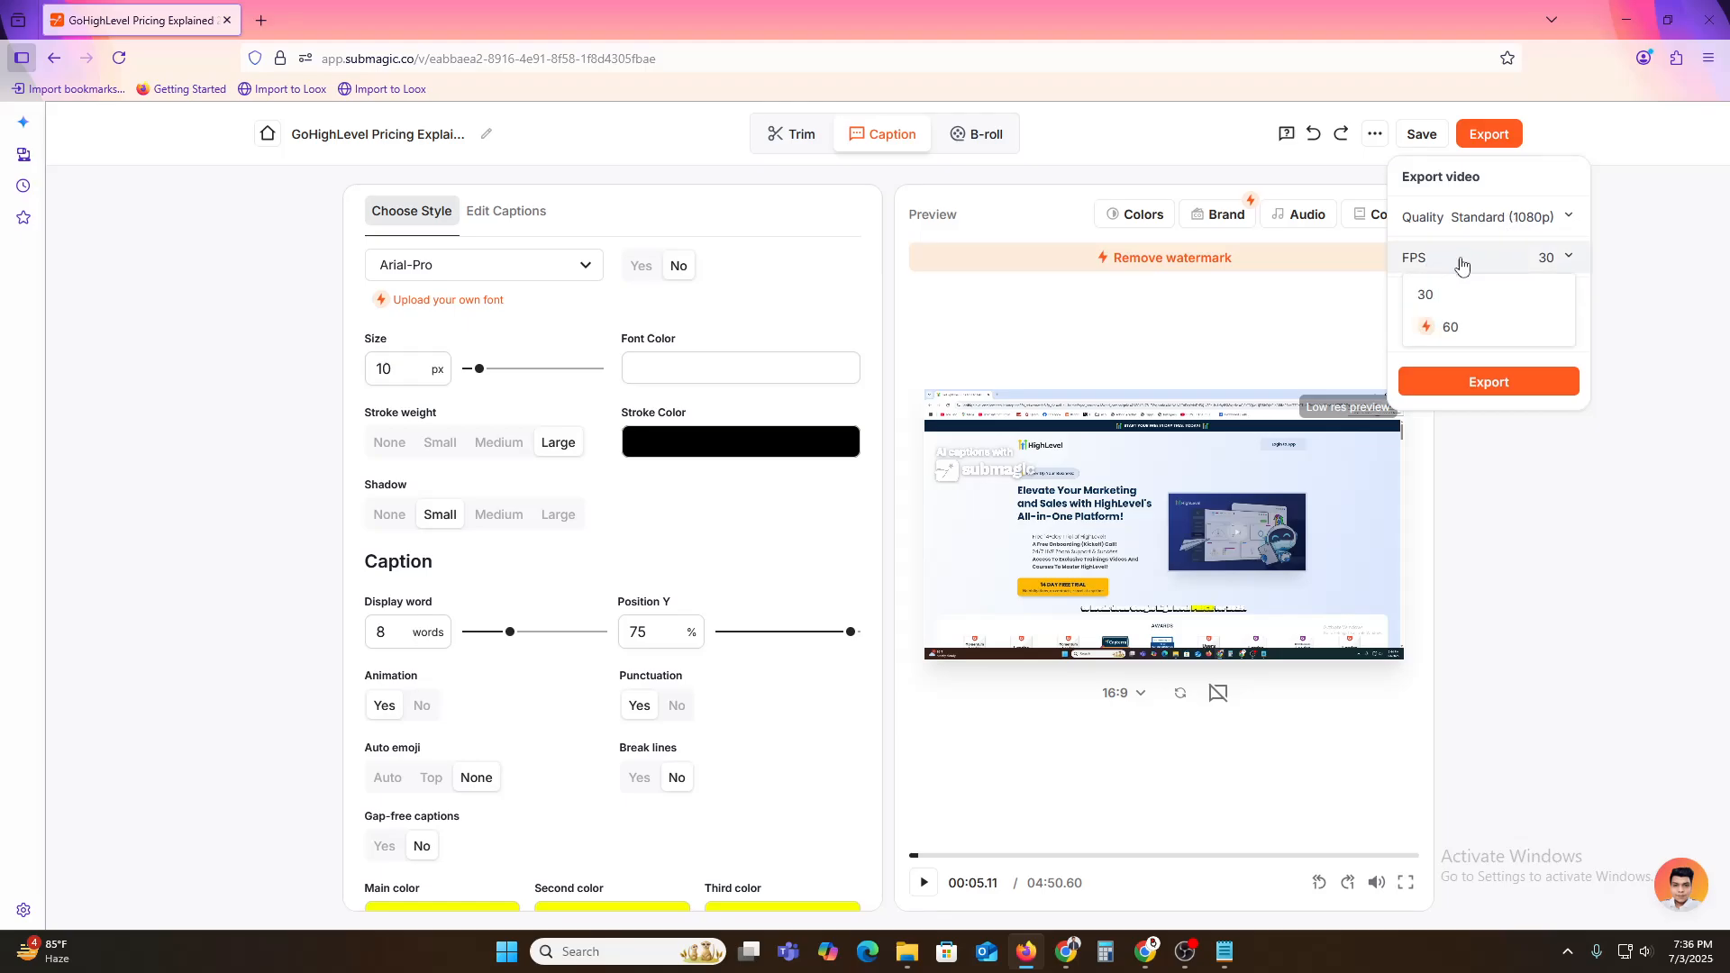
{"action": "left_click", "coordinate": [1462, 266]}
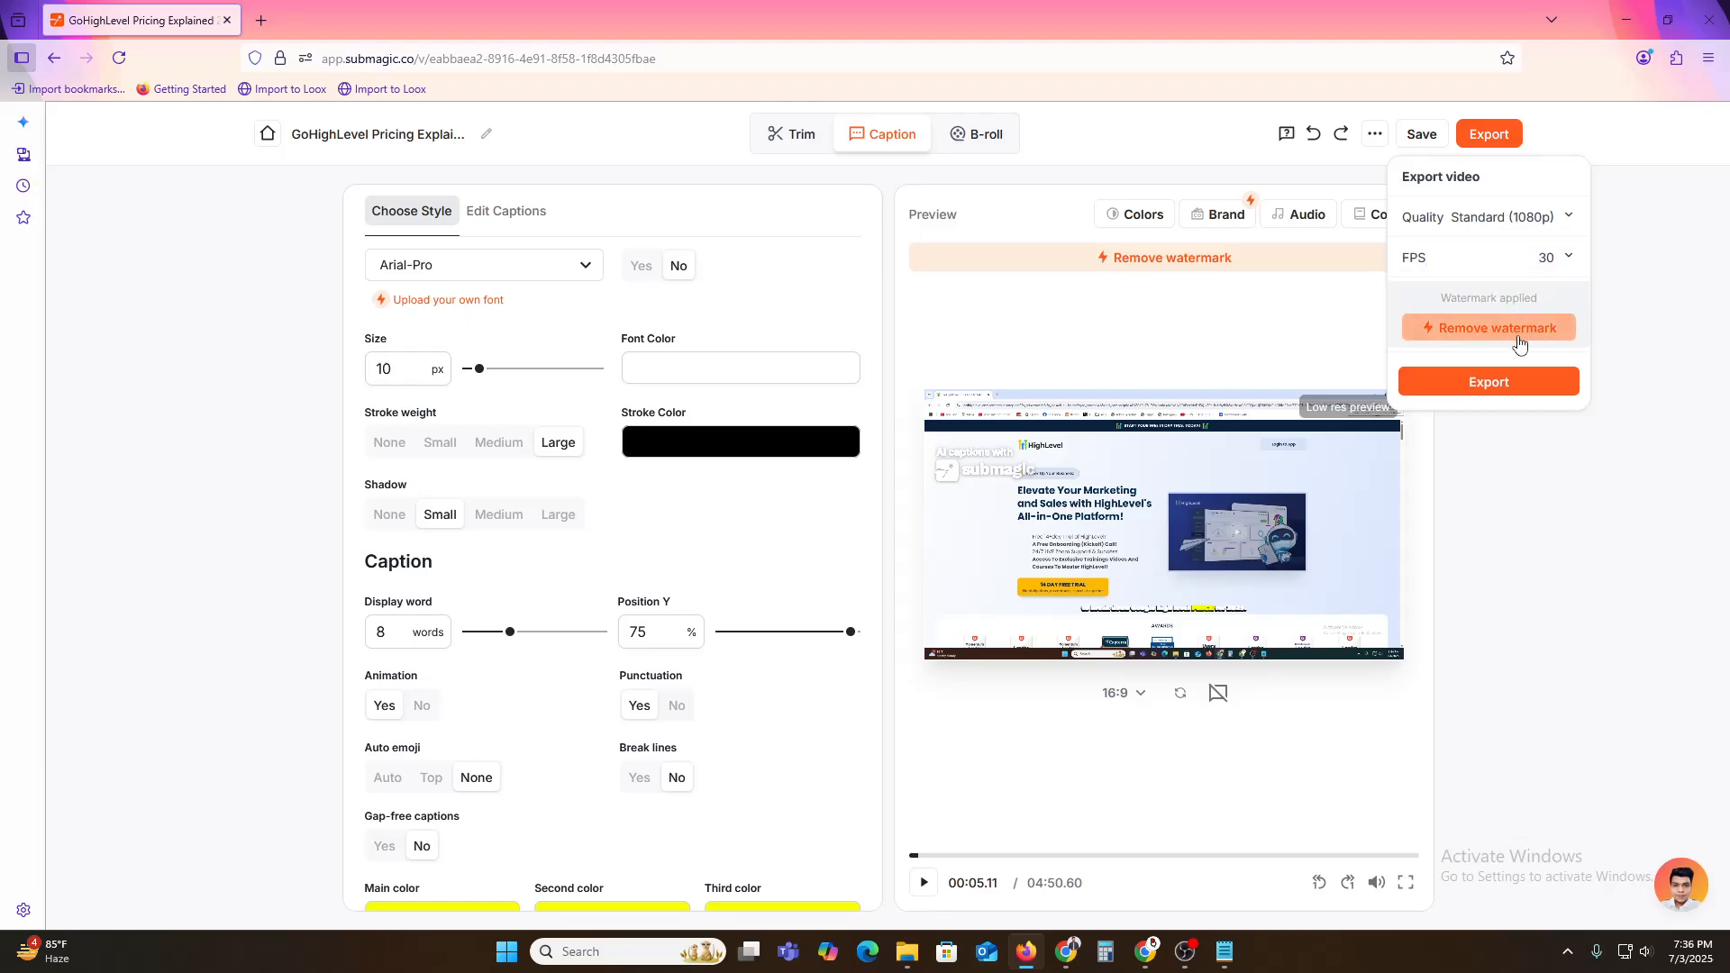